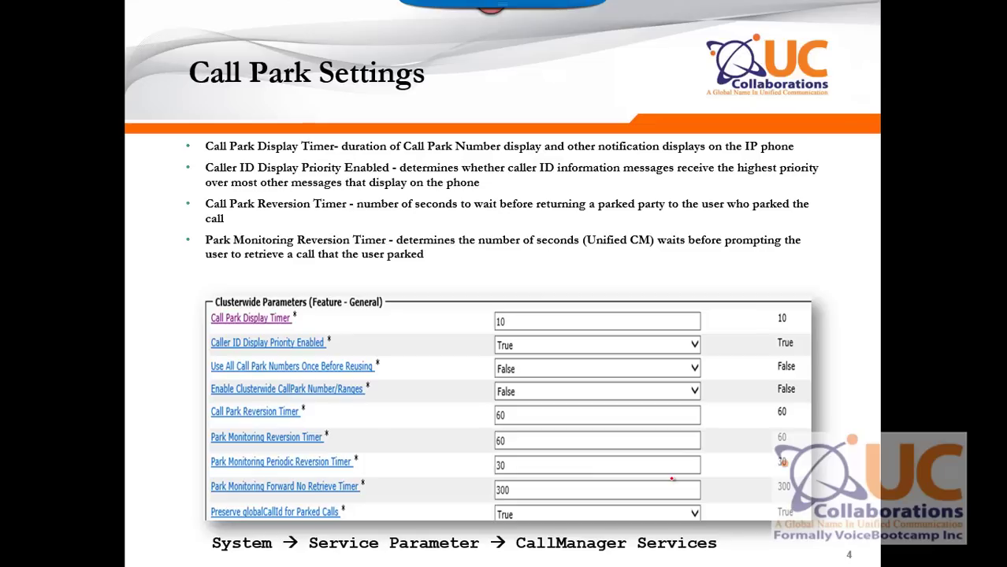
{"action": "left_click_drag", "start_coordinate": [322, 307], "coordinate": [374, 312]}
{"action": "mouse_move", "coordinate": [211, 331]}
{"action": "left_mouse_down"}
{"action": "mouse_move", "coordinate": [300, 316]}
{"action": "mouse_move", "coordinate": [215, 308]}
{"action": "mouse_move", "coordinate": [206, 330]}
{"action": "left_mouse_up"}
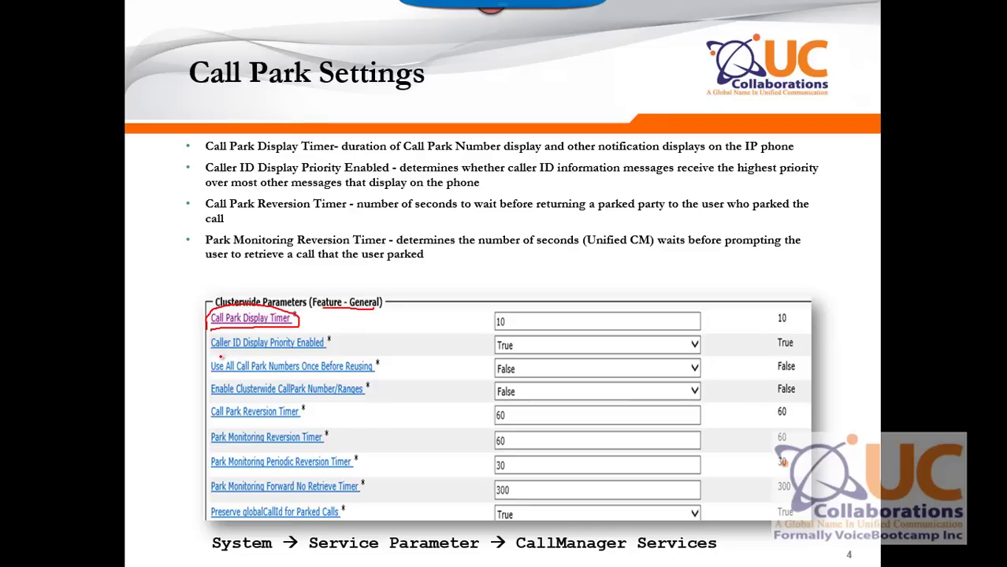
{"action": "mouse_move", "coordinate": [506, 356]}
{"action": "left_mouse_down"}
{"action": "mouse_move", "coordinate": [530, 345]}
{"action": "mouse_move", "coordinate": [485, 344]}
{"action": "mouse_move", "coordinate": [501, 355]}
{"action": "left_mouse_up"}
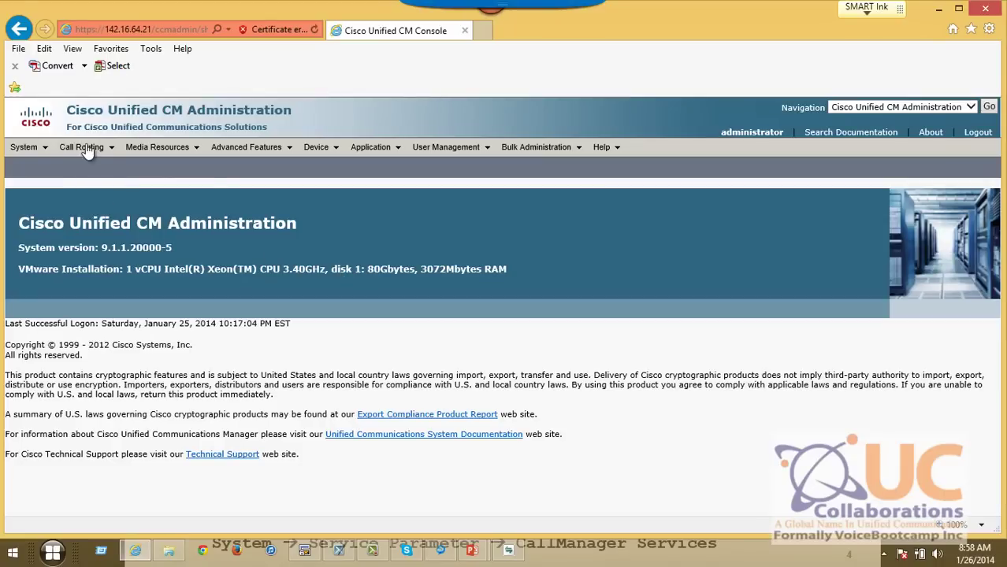
Add and save the call park range 25XX, assigned to Communications Manager 142.16.64.21.
{"action": "mouse_move", "coordinate": [87, 146]}
{"action": "left_click", "coordinate": [112, 277]}
{"action": "left_click", "coordinate": [415, 298]}
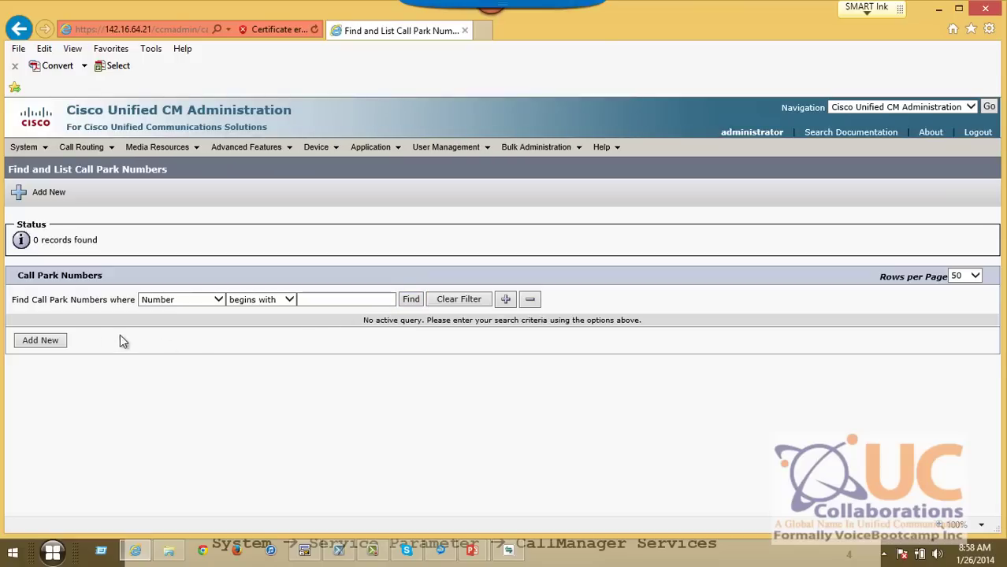
{"action": "left_click", "coordinate": [38, 342]}
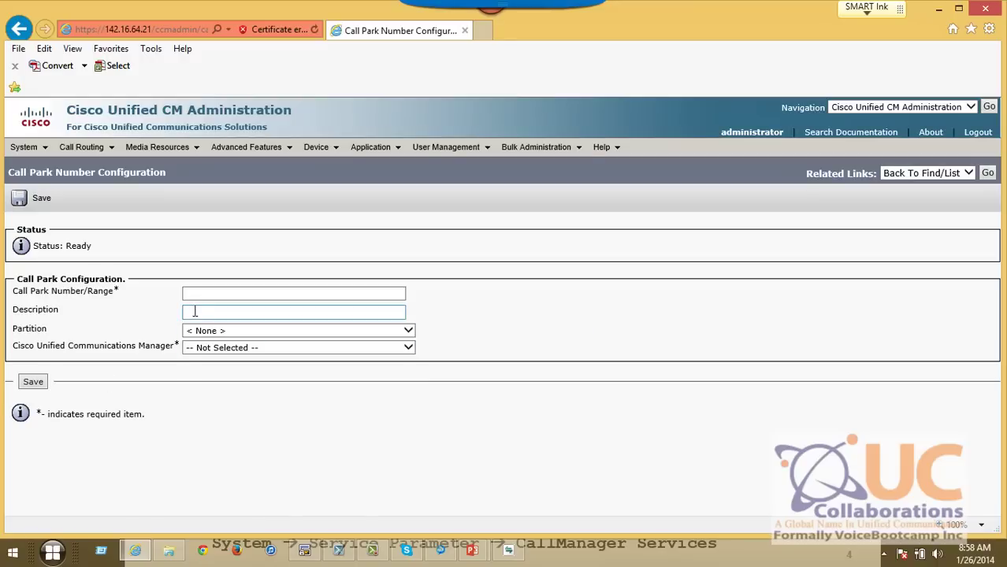
{"action": "left_click", "coordinate": [193, 295]}
{"action": "type", "text": "25XX"}
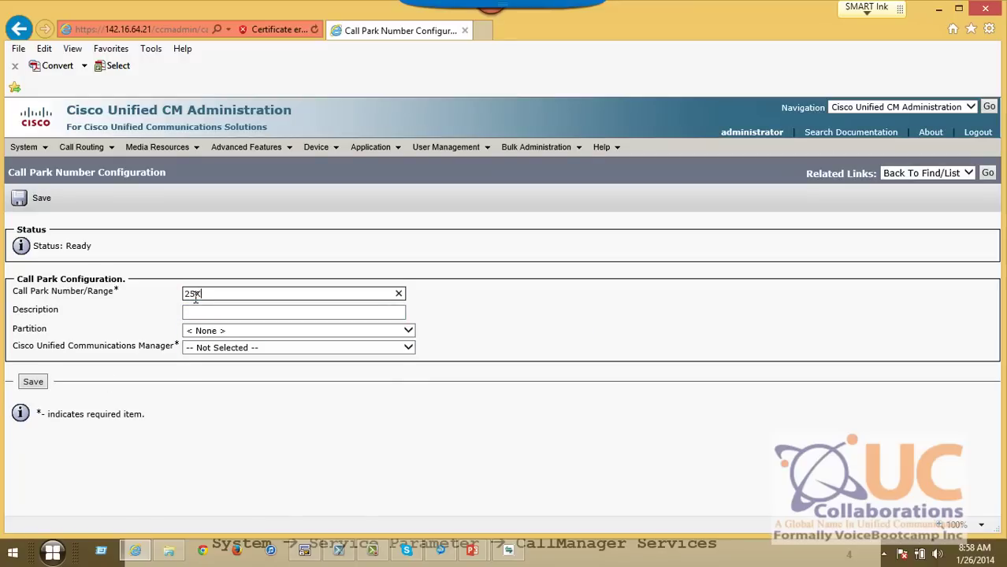
{"action": "left_click", "coordinate": [225, 348]}
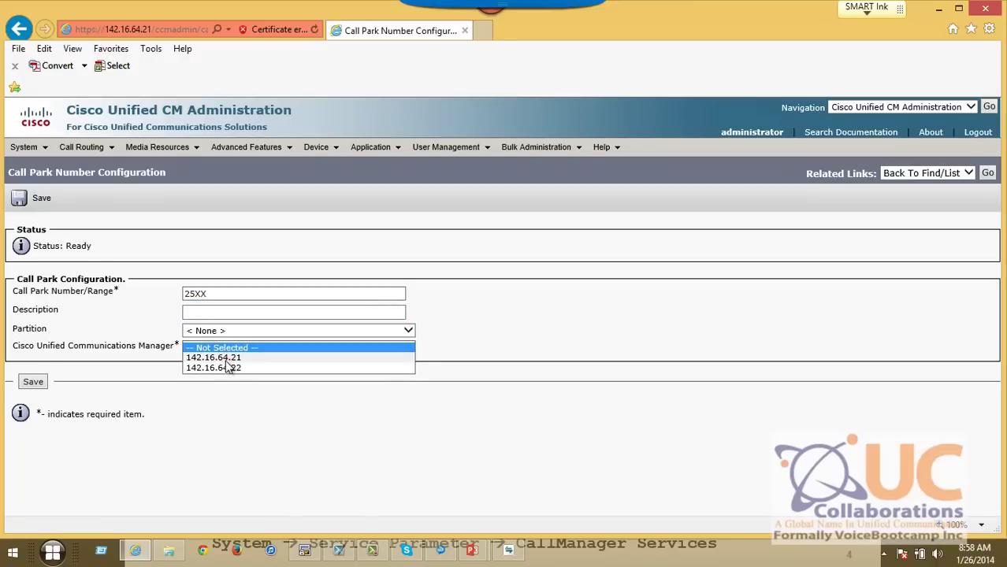
{"action": "left_click", "coordinate": [225, 359]}
{"action": "left_click", "coordinate": [33, 383]}
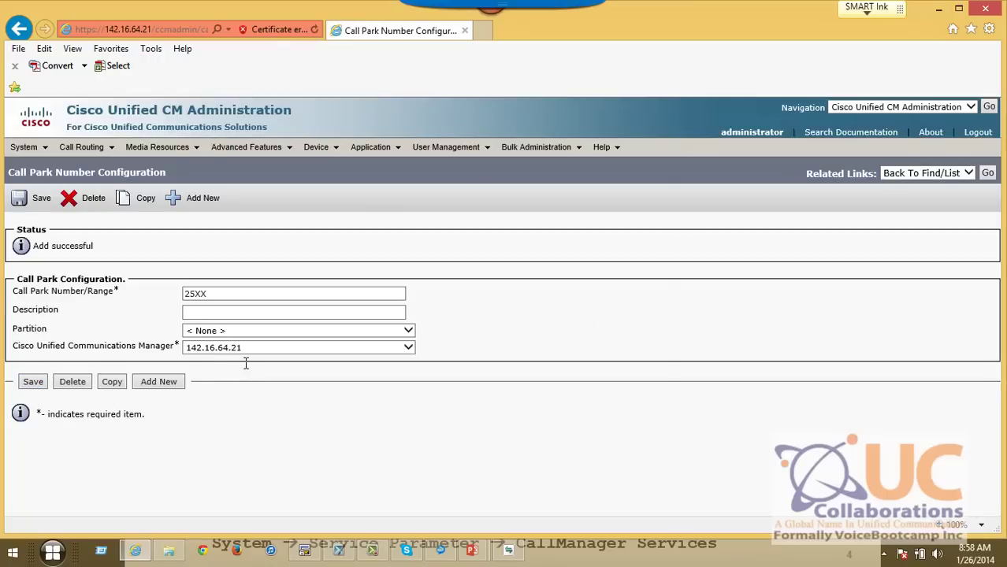
Open the phone list and check which server SB Test Phone x 3003 is registered with.
{"action": "mouse_move", "coordinate": [318, 147]}
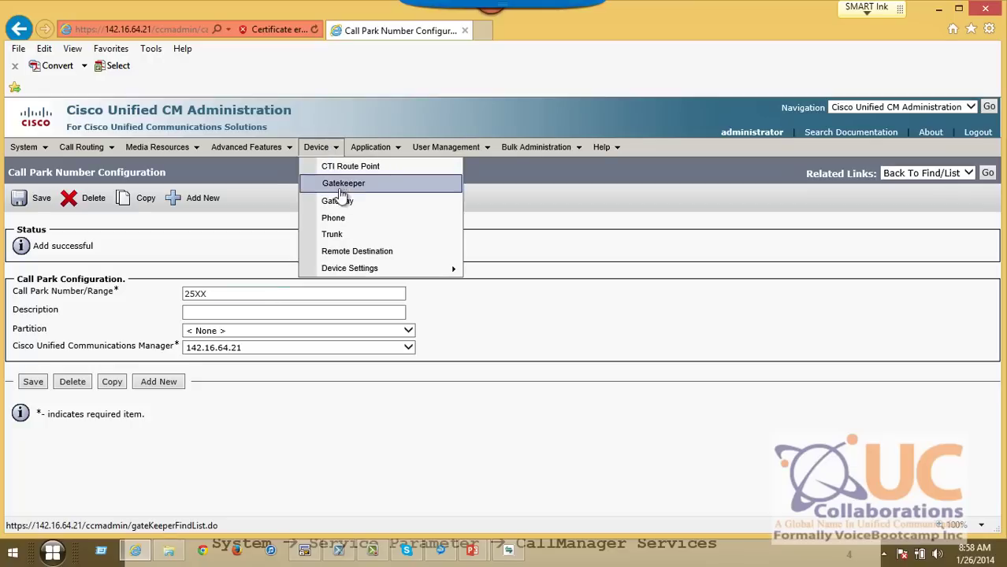
{"action": "left_click", "coordinate": [335, 217]}
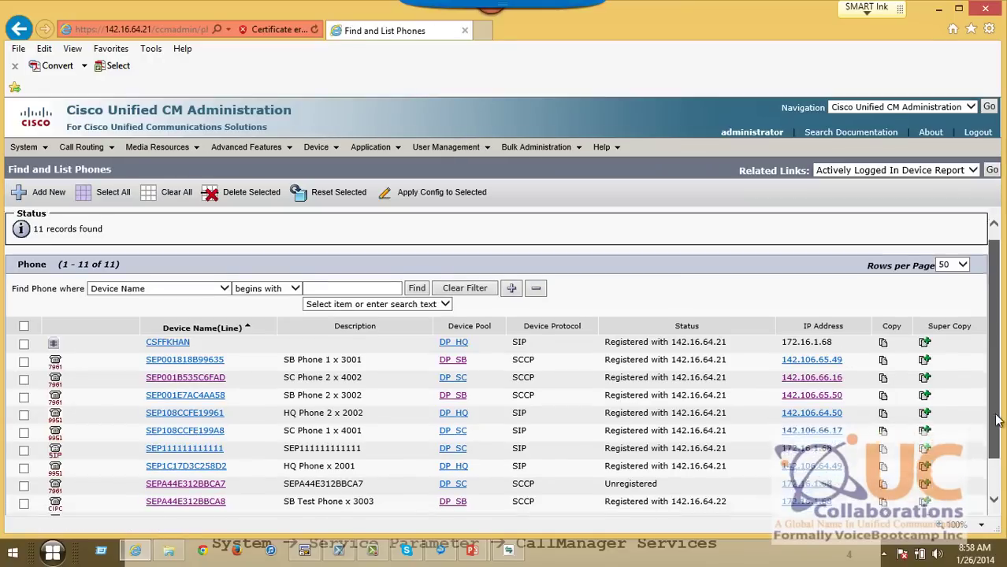
{"action": "scroll", "coordinate": [999, 394], "scroll_direction": "down", "scroll_amount": 2}
{"action": "left_click_drag", "start_coordinate": [729, 459], "coordinate": [623, 463]}
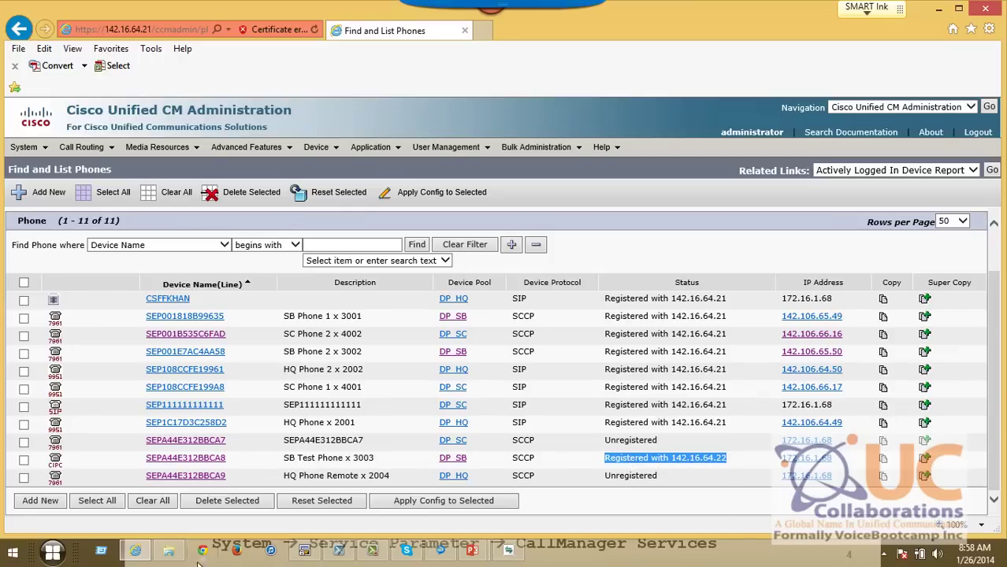
Launch the softphones Phone Instance 1 and Phone Instance 2, declining software registration on both.
{"action": "left_click", "coordinate": [51, 552]}
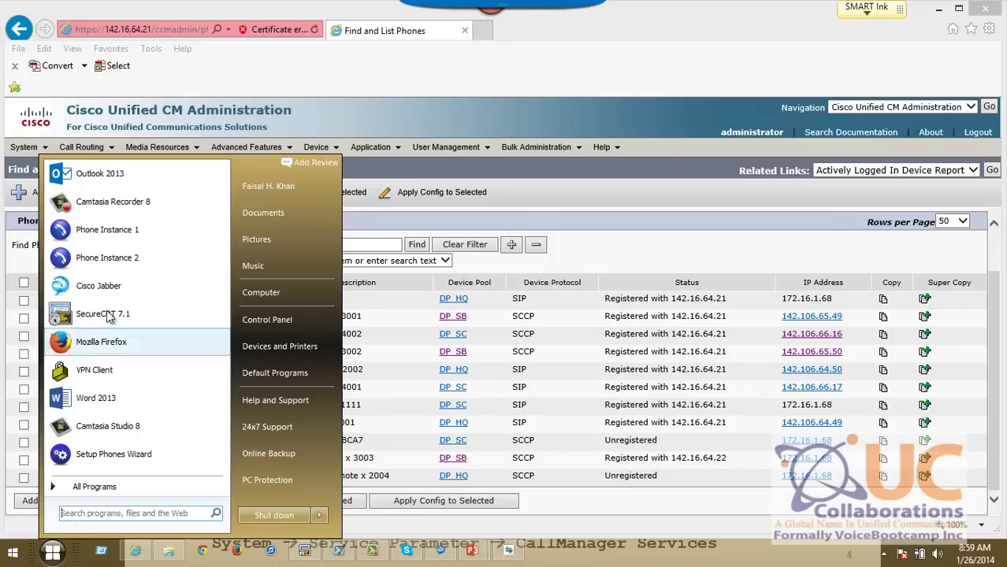
{"action": "left_click", "coordinate": [140, 235]}
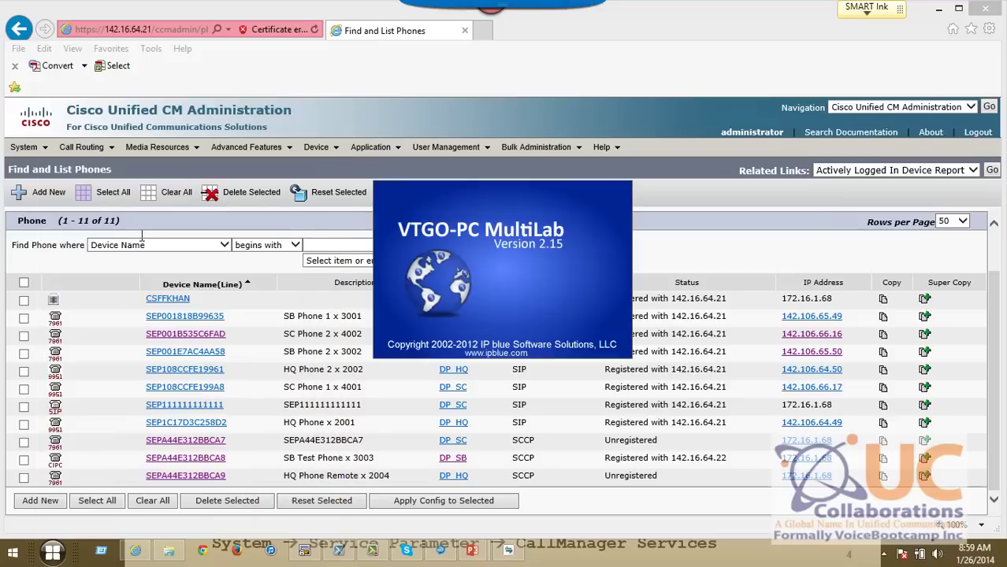
{"action": "left_click", "coordinate": [49, 554]}
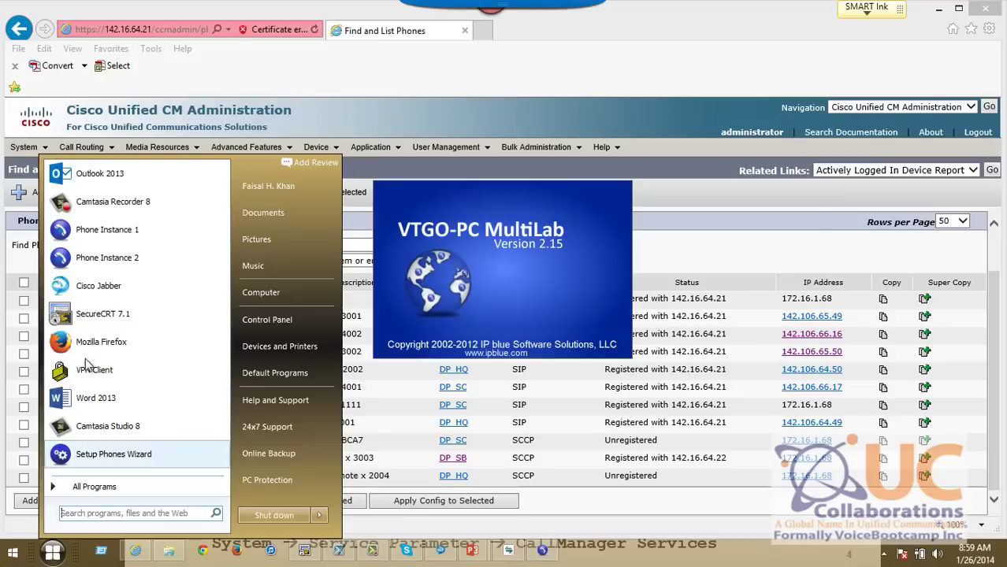
{"action": "left_click", "coordinate": [119, 249]}
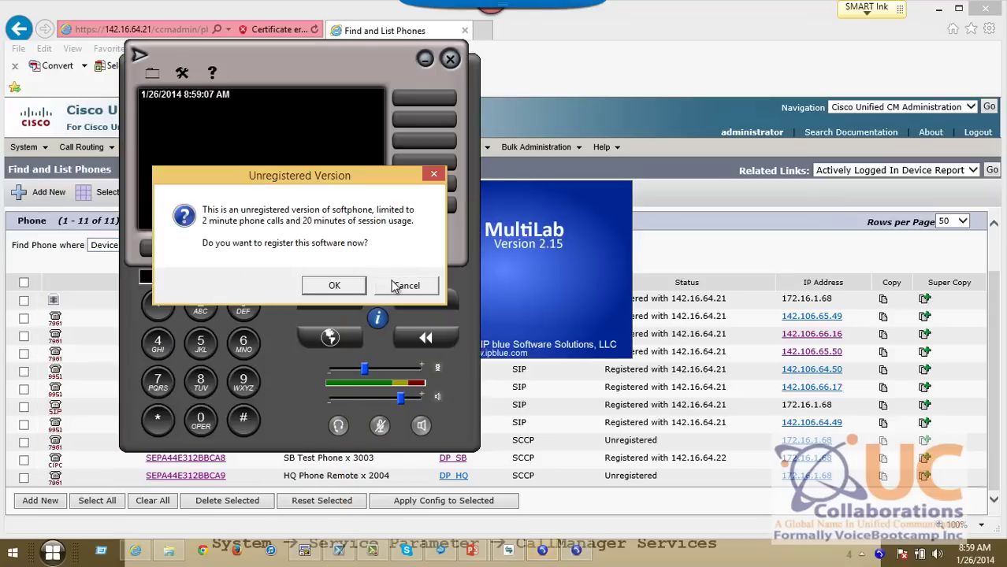
{"action": "left_click", "coordinate": [383, 284]}
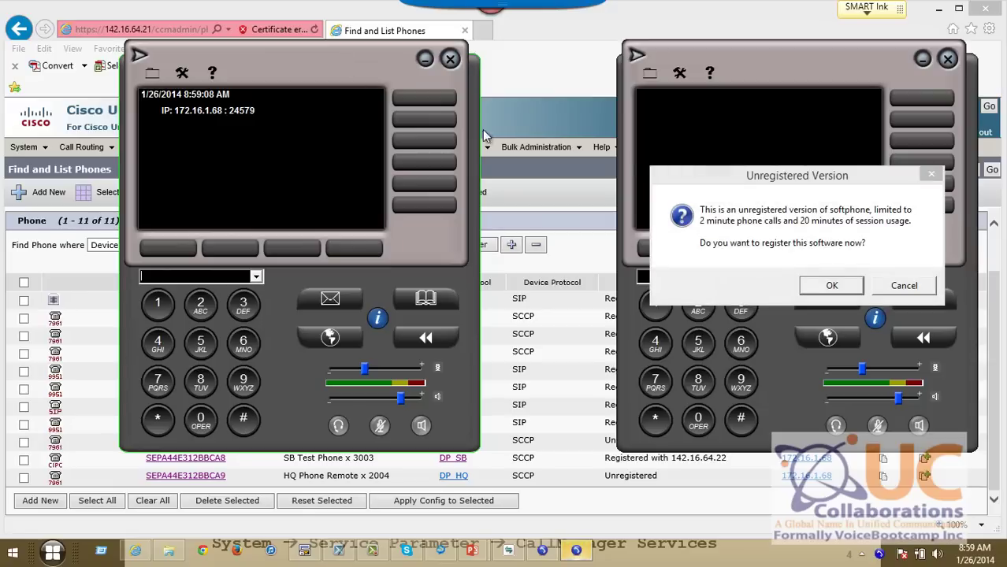
{"action": "left_click", "coordinate": [930, 286]}
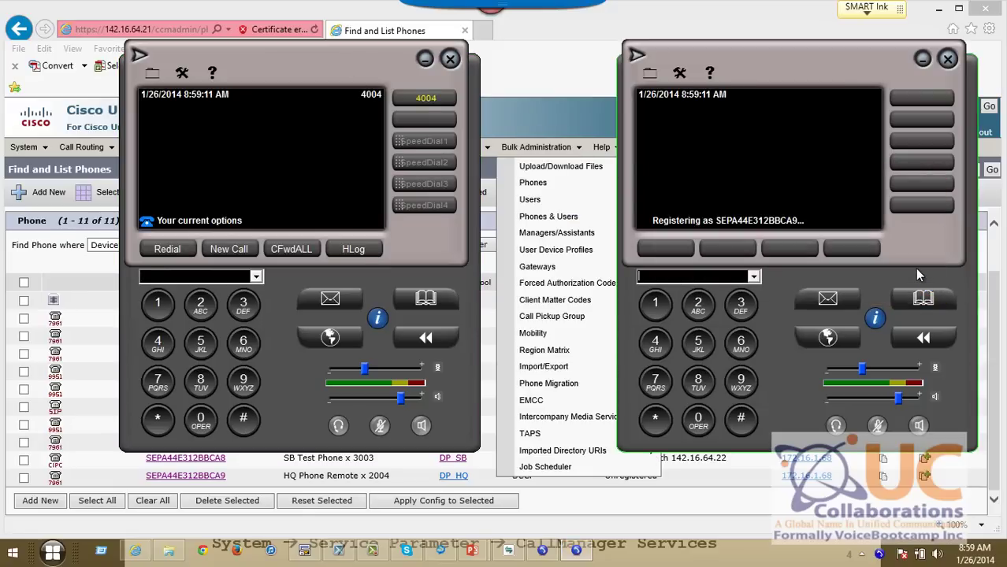
Bring up the Cisco IP phone and arrange it between softphones 2004 and 4004.
{"action": "left_click_drag", "start_coordinate": [311, 68], "coordinate": [932, 133]}
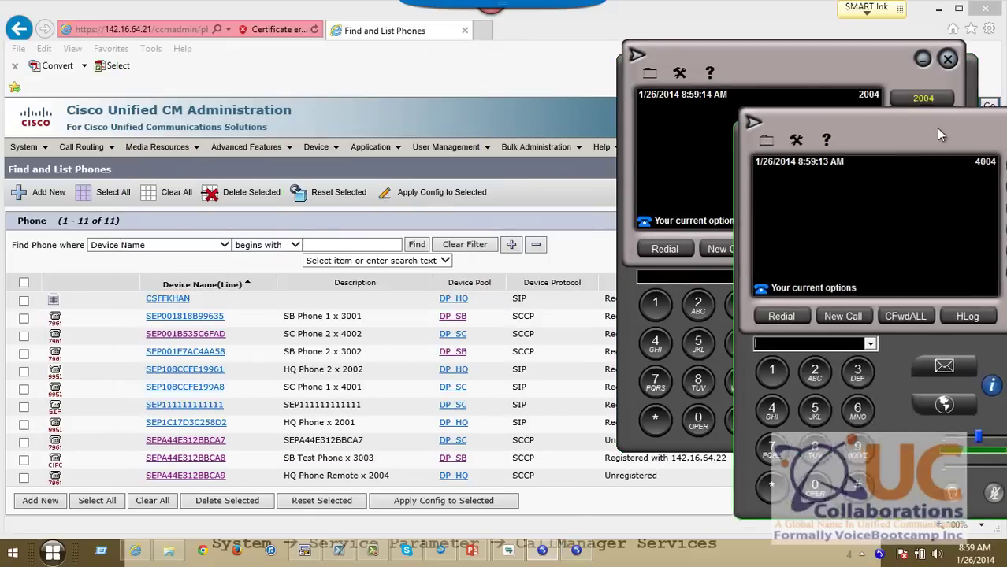
{"action": "left_click_drag", "start_coordinate": [790, 50], "coordinate": [134, 69]}
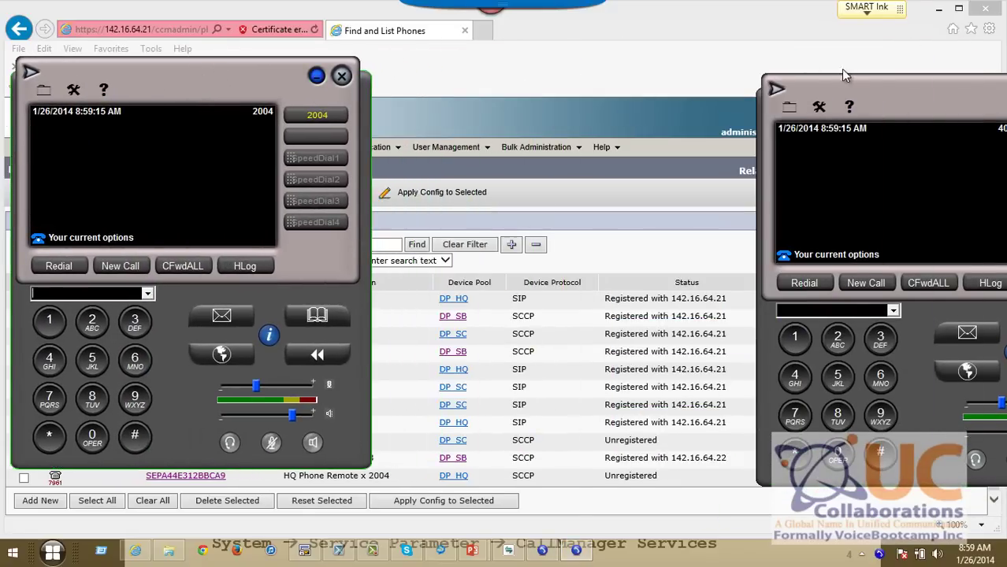
{"action": "left_click_drag", "start_coordinate": [907, 86], "coordinate": [871, 52]}
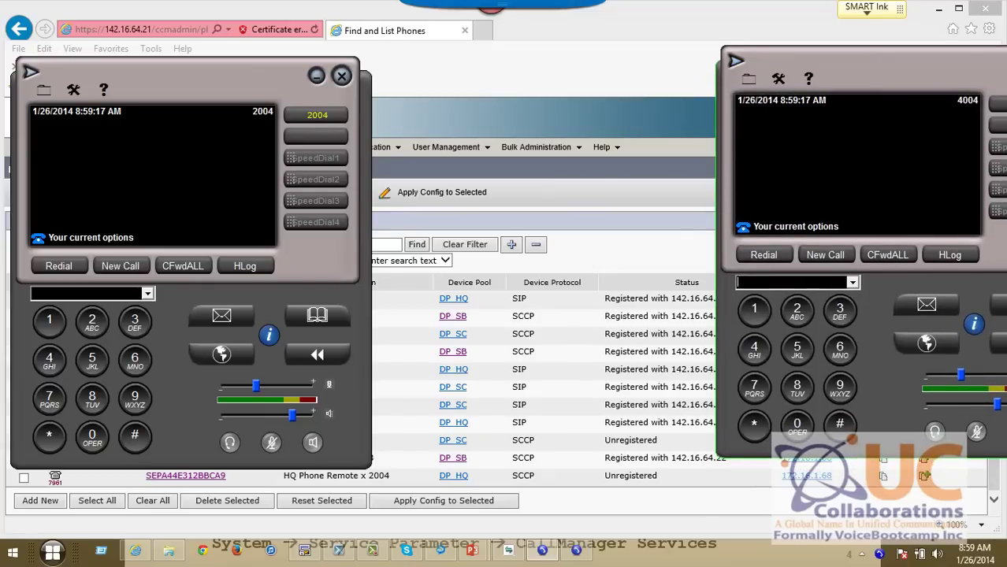
{"action": "left_click", "coordinate": [517, 552]}
{"action": "left_click_drag", "start_coordinate": [411, 45], "coordinate": [477, 49]}
{"action": "left_click_drag", "start_coordinate": [919, 61], "coordinate": [895, 75]}
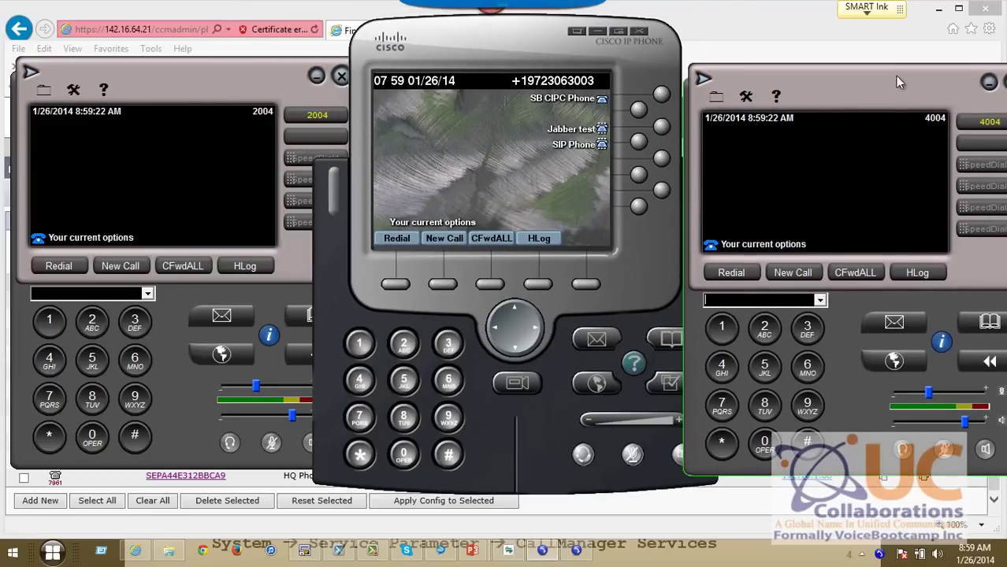
Call extension 3003 from softphone 4004 and answer the call on the Cisco IP phone.
{"action": "left_click", "coordinate": [800, 271]}
{"action": "left_click", "coordinate": [796, 334]}
{"action": "left_click", "coordinate": [765, 440]}
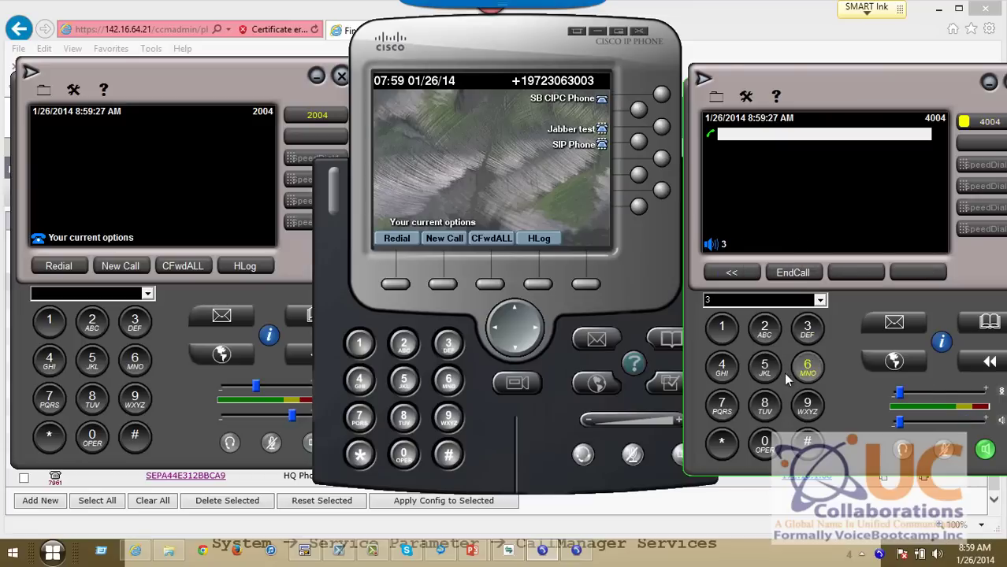
{"action": "left_click", "coordinate": [765, 440]}
{"action": "left_click", "coordinate": [792, 331]}
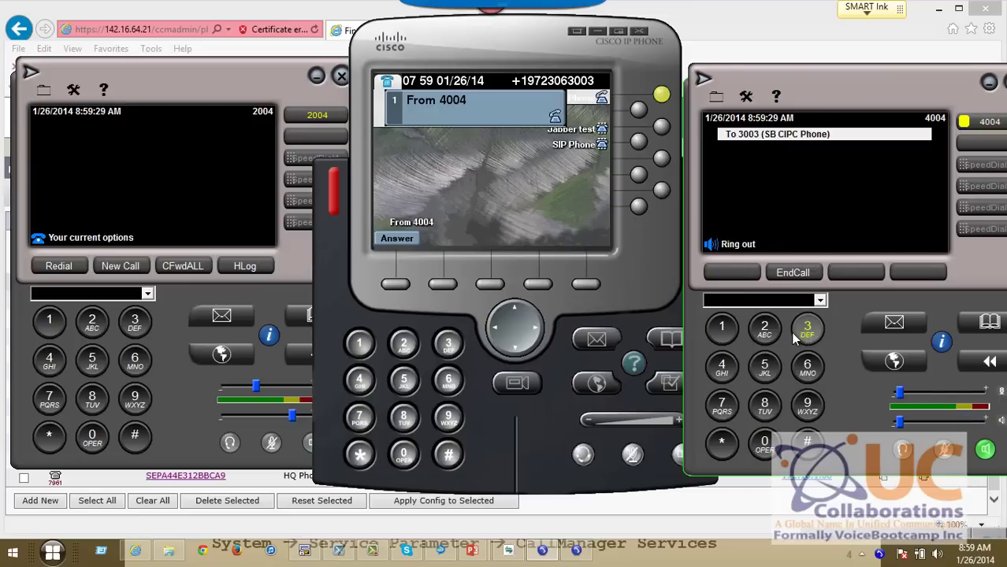
{"action": "left_click", "coordinate": [389, 239]}
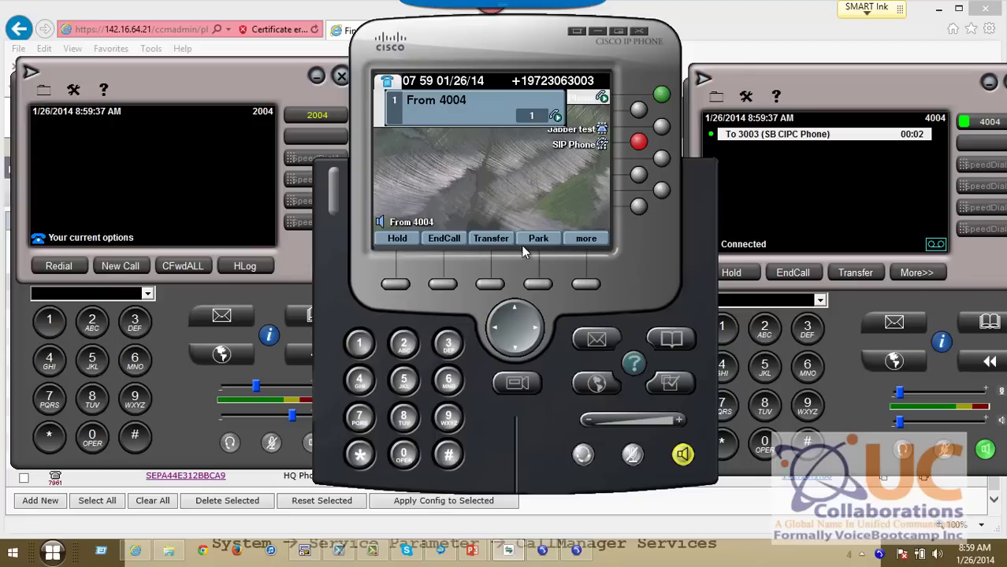
Park the answered call, retrieve it from softphone 2004 by dialing 2500, and hang up.
{"action": "left_click", "coordinate": [538, 238]}
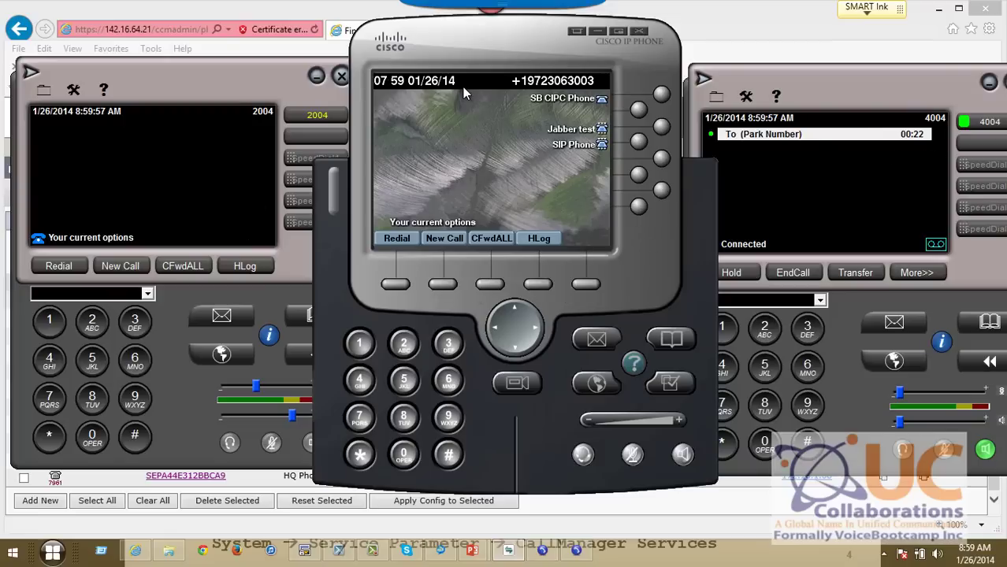
{"action": "left_click", "coordinate": [199, 165]}
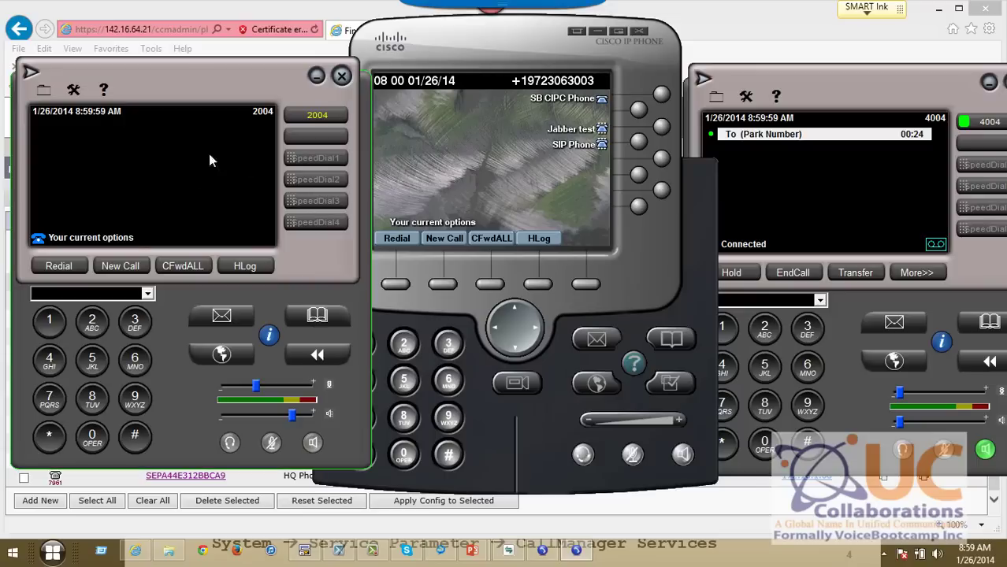
{"action": "left_click", "coordinate": [117, 268]}
{"action": "left_click", "coordinate": [92, 322]}
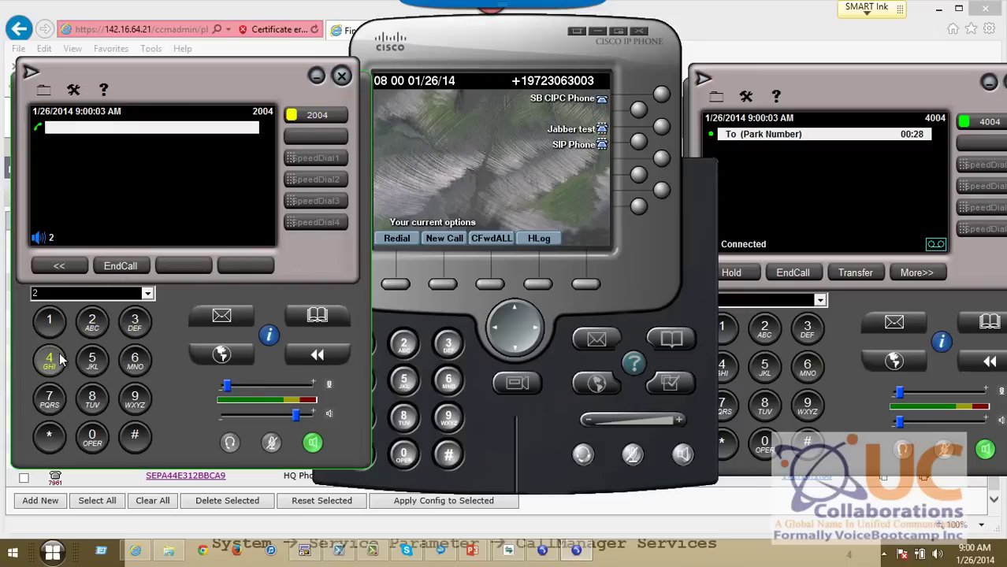
{"action": "left_click", "coordinate": [83, 362]}
{"action": "left_click", "coordinate": [91, 436]}
{"action": "left_click", "coordinate": [92, 436]}
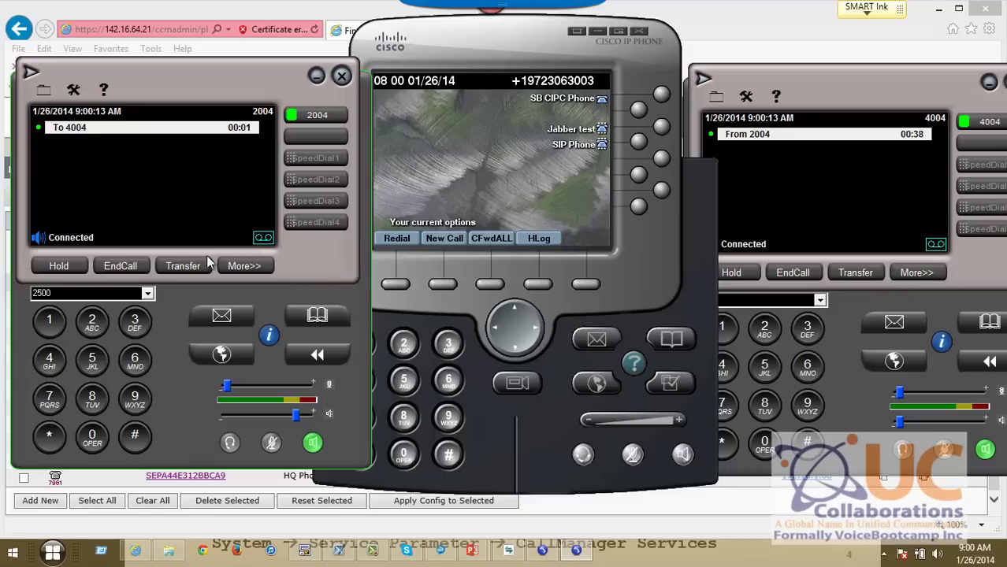
{"action": "left_click", "coordinate": [129, 265]}
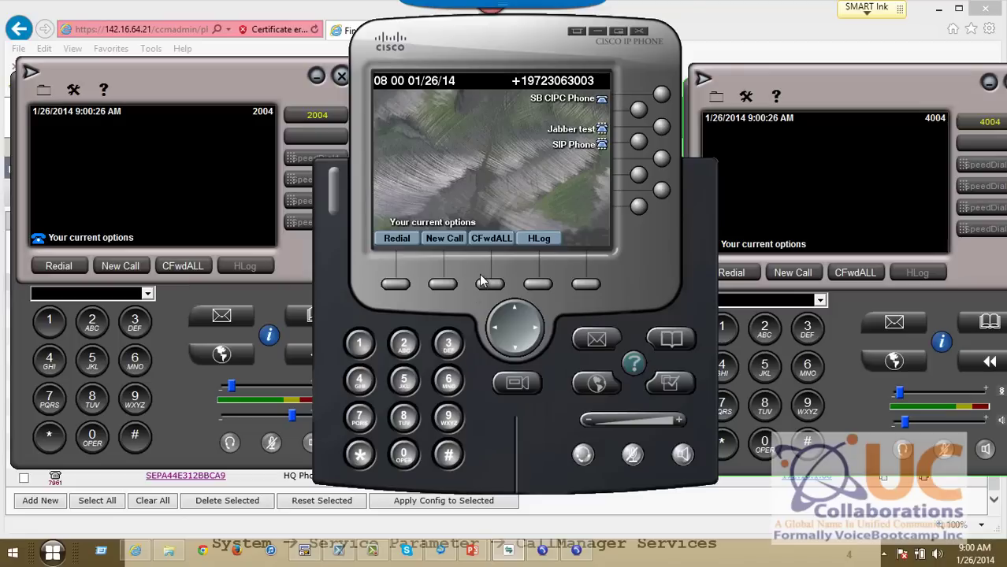
Return to Cisco Unified CM Administration and view the configured call park numbers.
{"action": "left_click", "coordinate": [854, 101]}
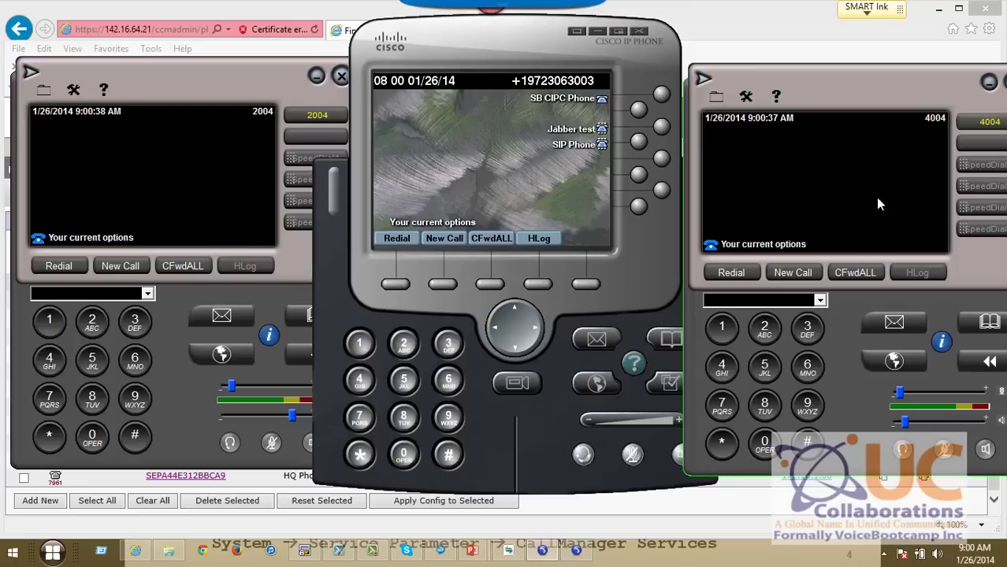
{"action": "left_click", "coordinate": [718, 55]}
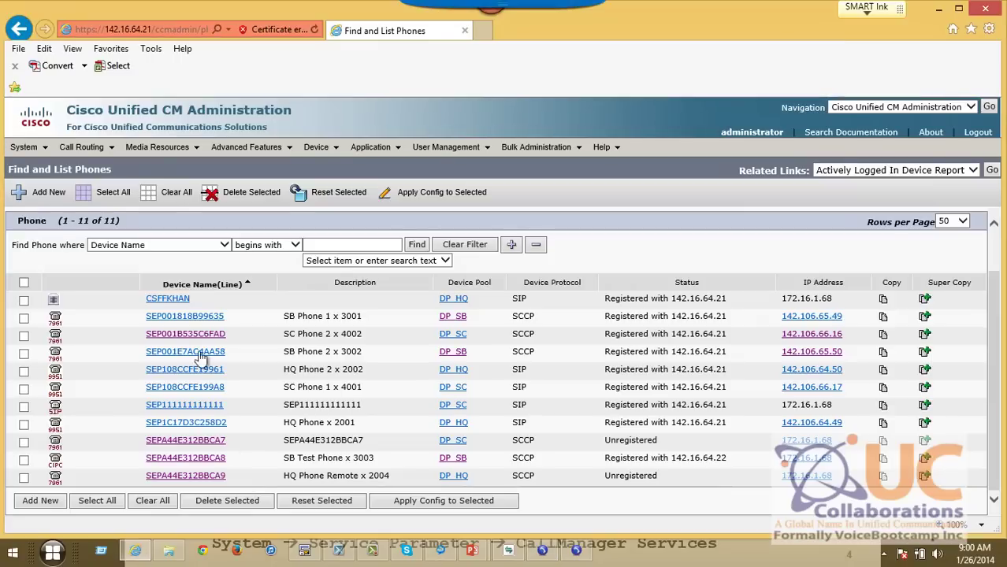
{"action": "mouse_move", "coordinate": [82, 147]}
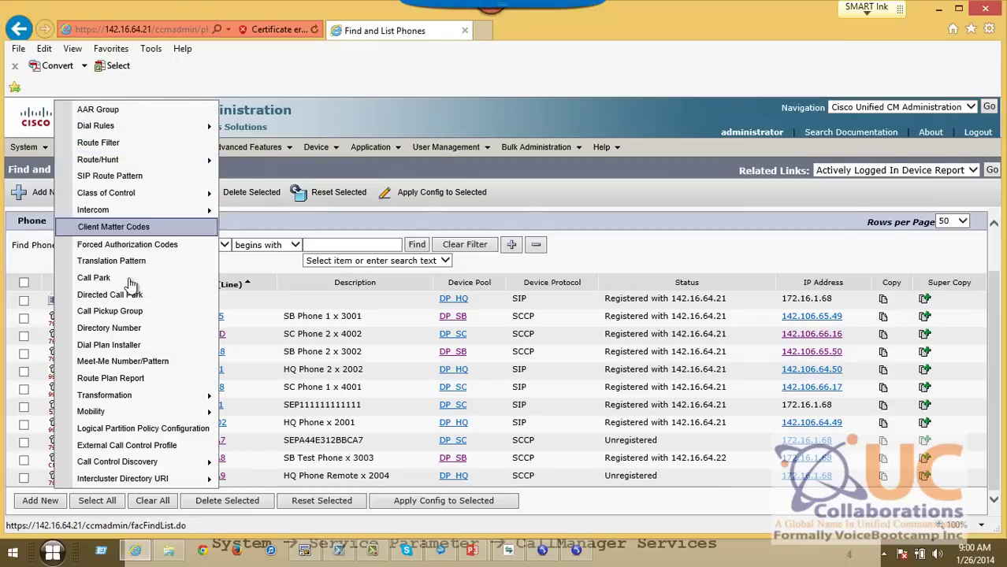
{"action": "left_click", "coordinate": [136, 277]}
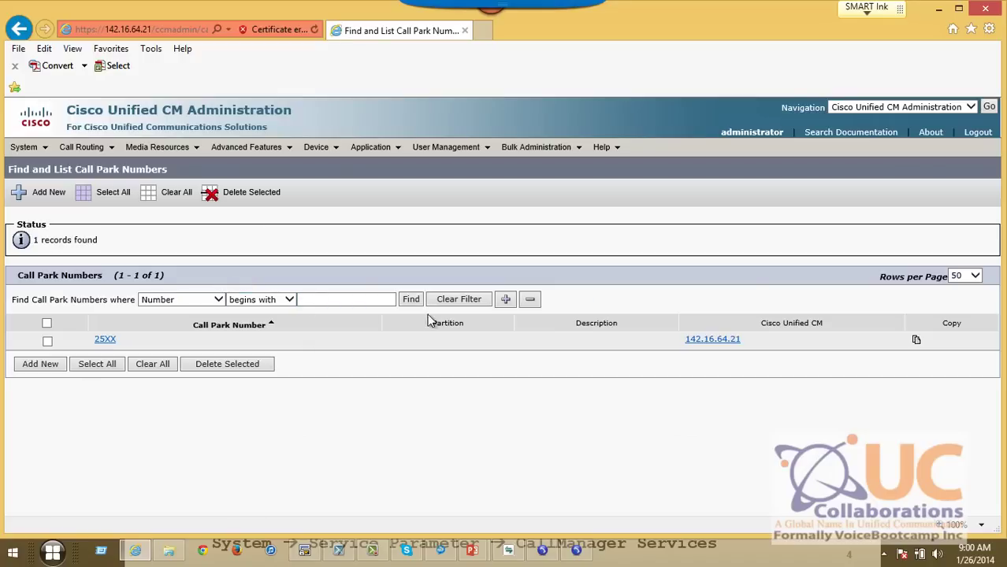
Bring up the Cisco IP phone and both softphones, and call extension 4004 from the Cisco IP phone.
{"action": "left_click", "coordinate": [520, 552]}
{"action": "left_click", "coordinate": [542, 551]}
{"action": "left_click", "coordinate": [577, 551]}
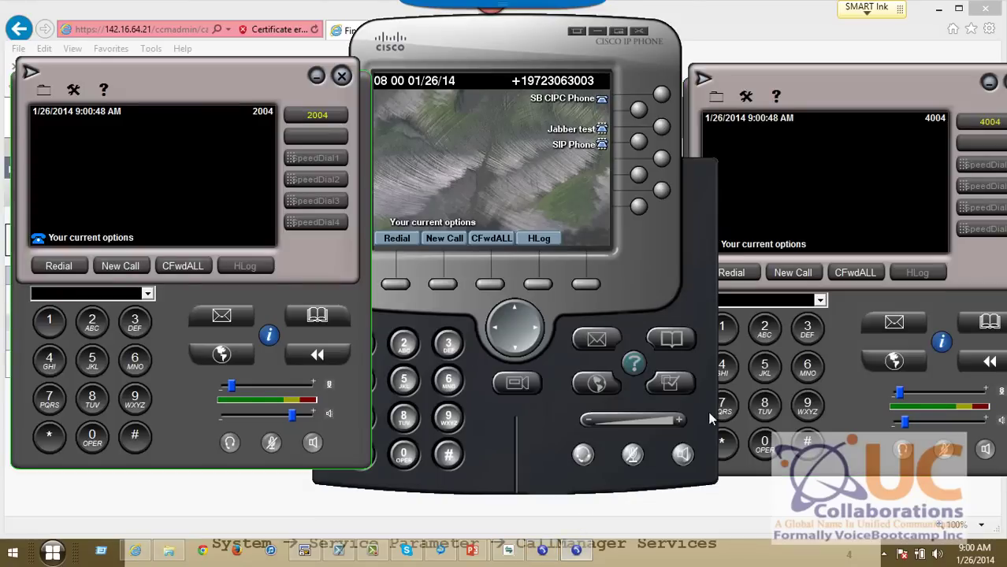
{"action": "left_click", "coordinate": [451, 236]}
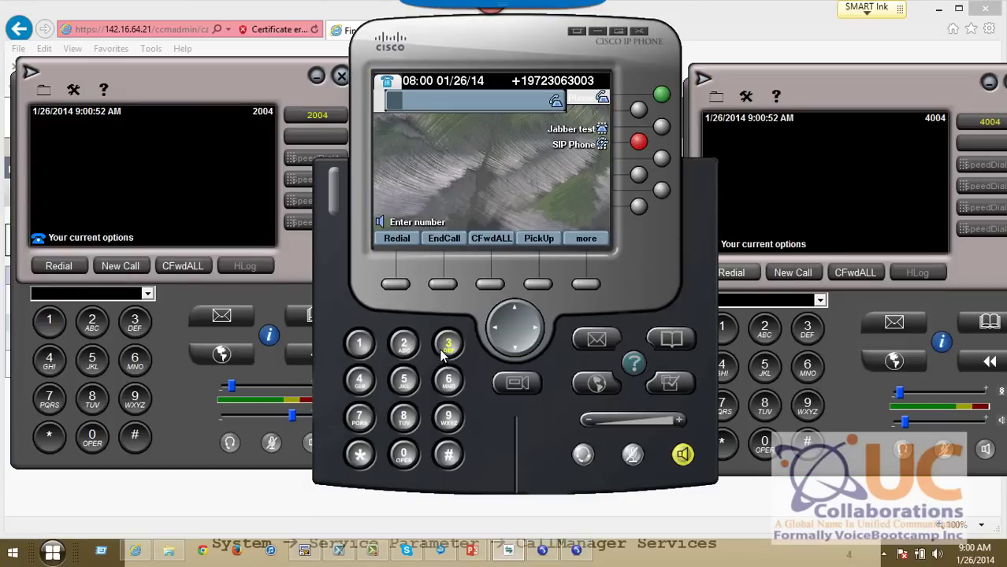
{"action": "left_click", "coordinate": [359, 380]}
{"action": "left_click", "coordinate": [403, 454]}
{"action": "left_click", "coordinate": [403, 454]}
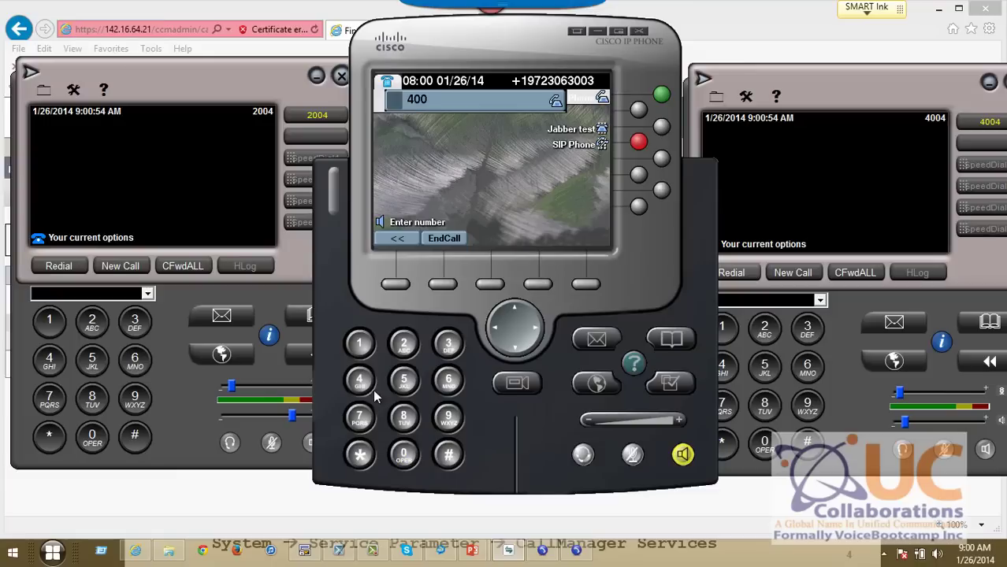
{"action": "left_click", "coordinate": [372, 392]}
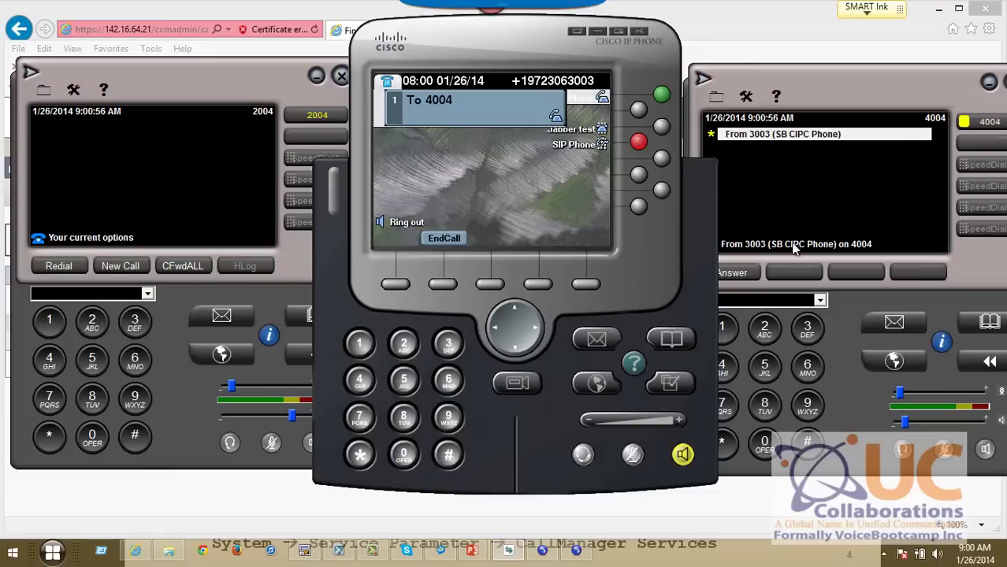
Answer the call on softphone 4004, try to park it there, and mute the Cisco IP phone.
{"action": "left_click", "coordinate": [782, 260]}
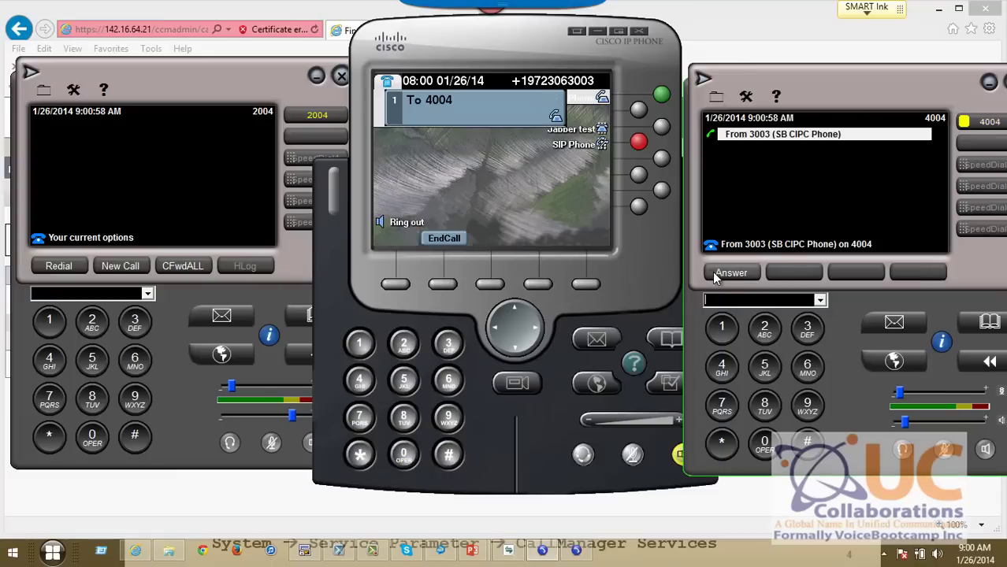
{"action": "left_click", "coordinate": [730, 273]}
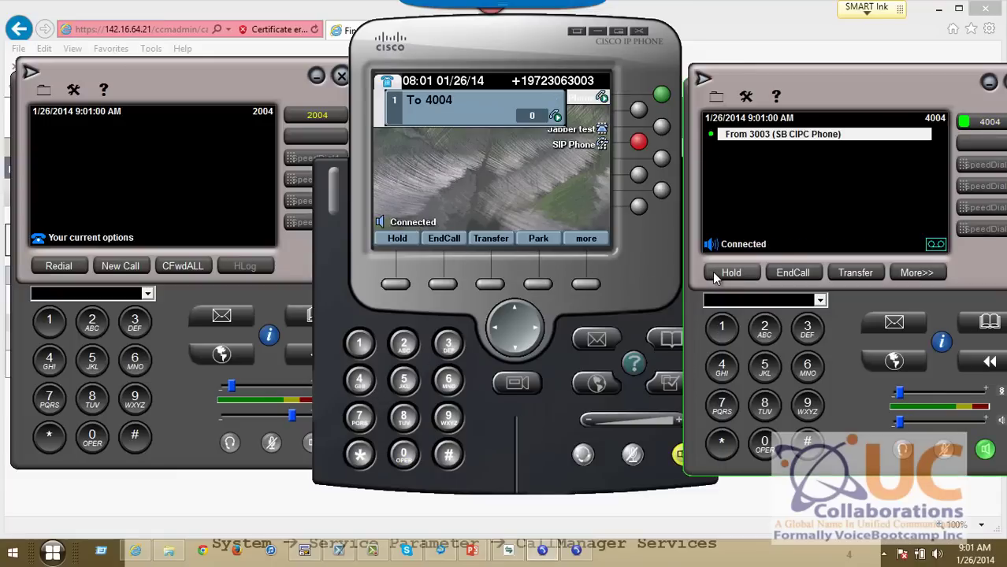
{"action": "left_click", "coordinate": [917, 273]}
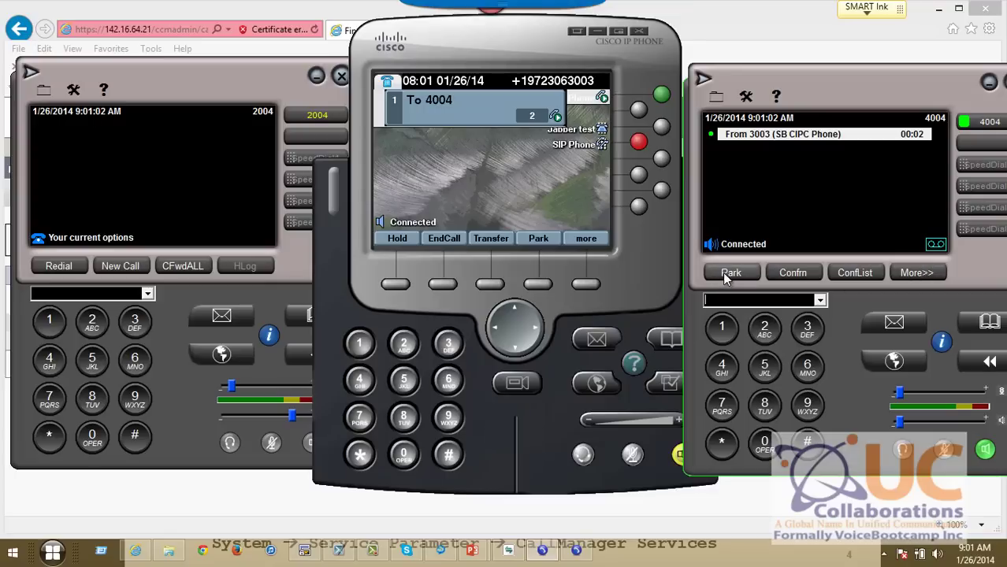
{"action": "left_click", "coordinate": [723, 272]}
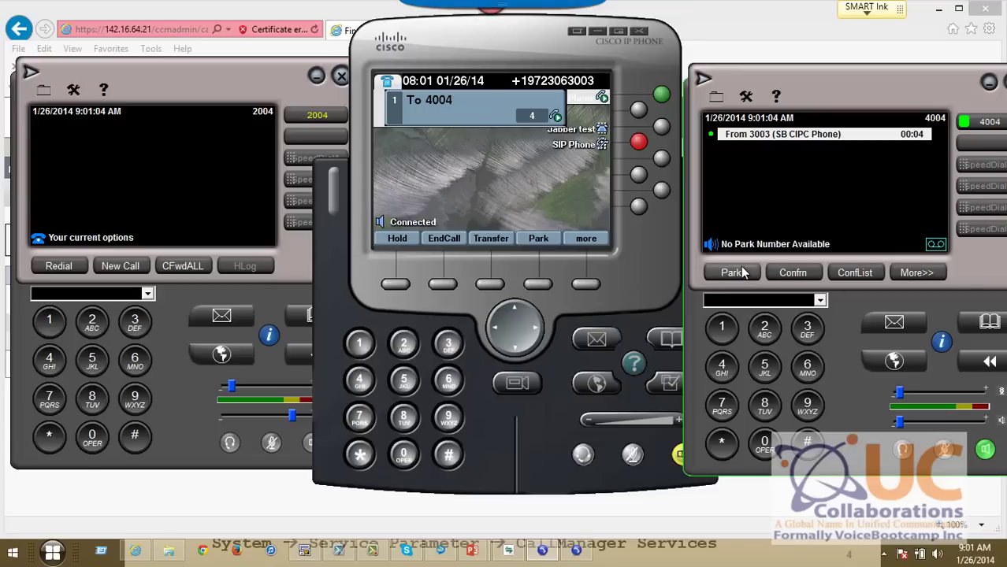
{"action": "left_click", "coordinate": [629, 456]}
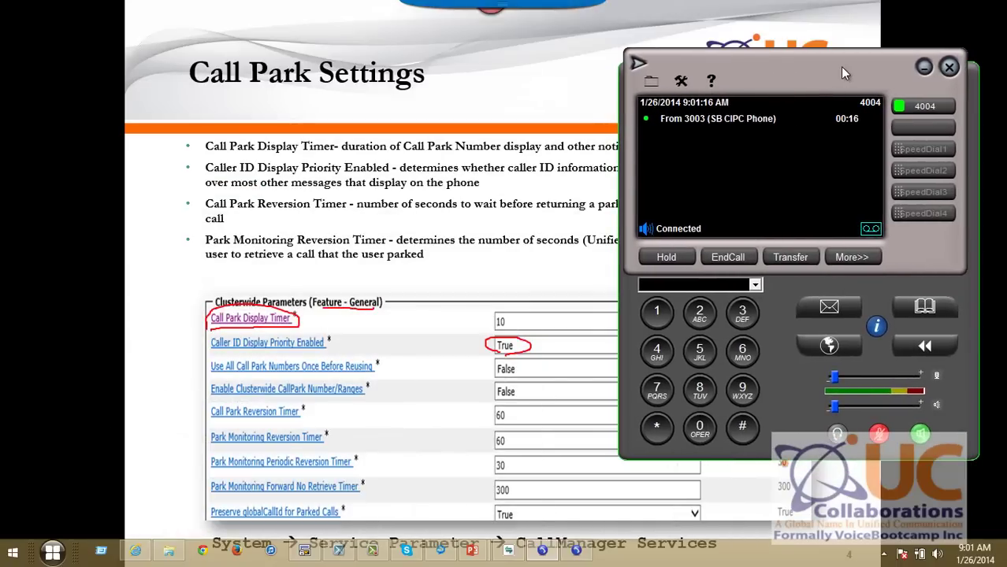
Return to Cisco Unified CM Administration and check in the phone list which server the 3003 test phone is registered with.
{"action": "left_click", "coordinate": [135, 550]}
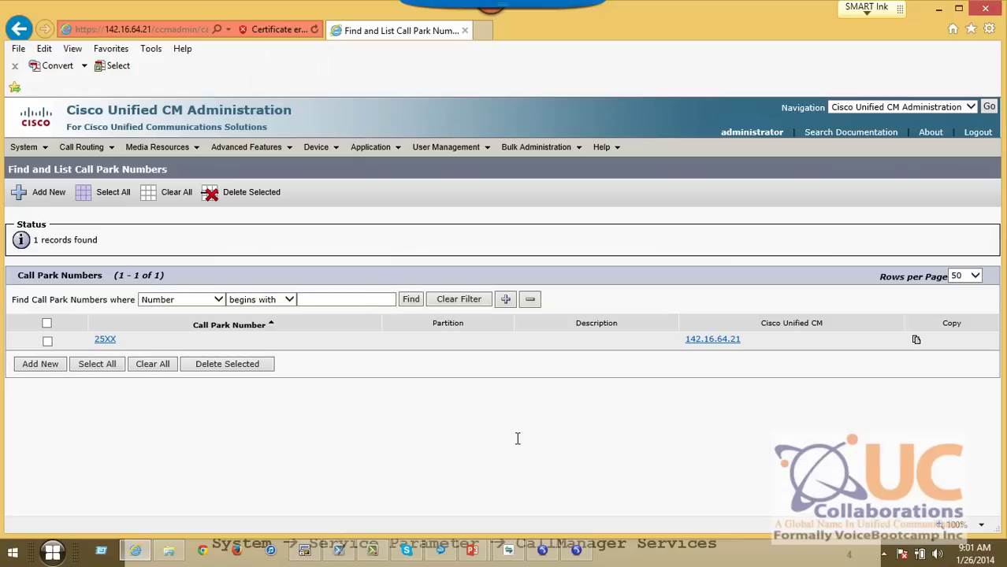
{"action": "left_click", "coordinate": [509, 550]}
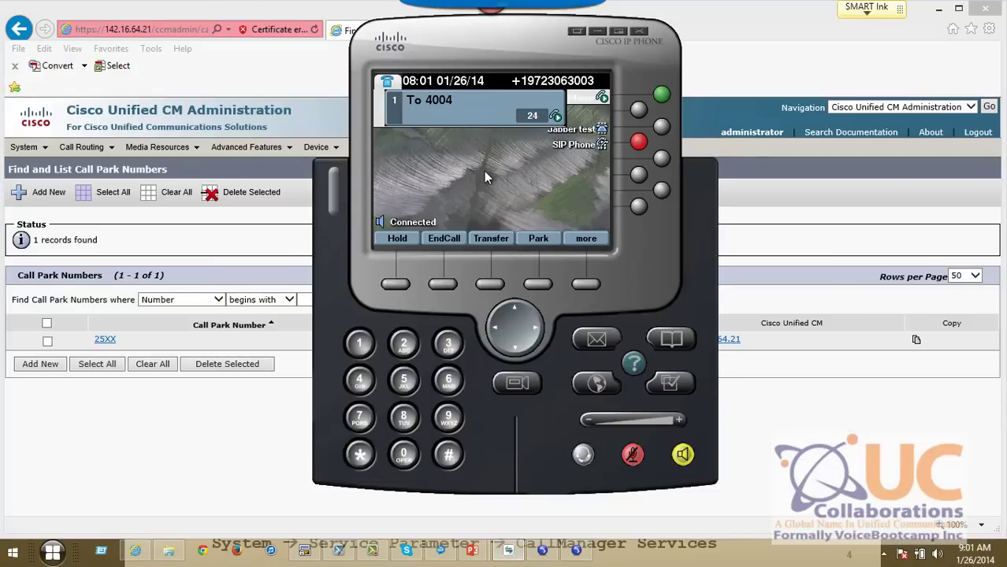
{"action": "left_click", "coordinate": [237, 252]}
{"action": "mouse_move", "coordinate": [316, 147]}
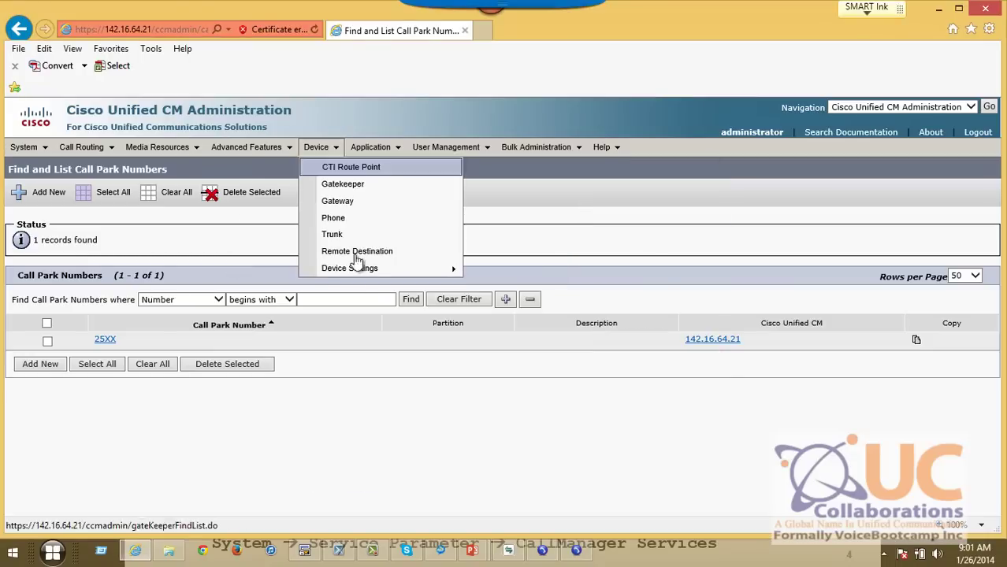
{"action": "left_click", "coordinate": [354, 219]}
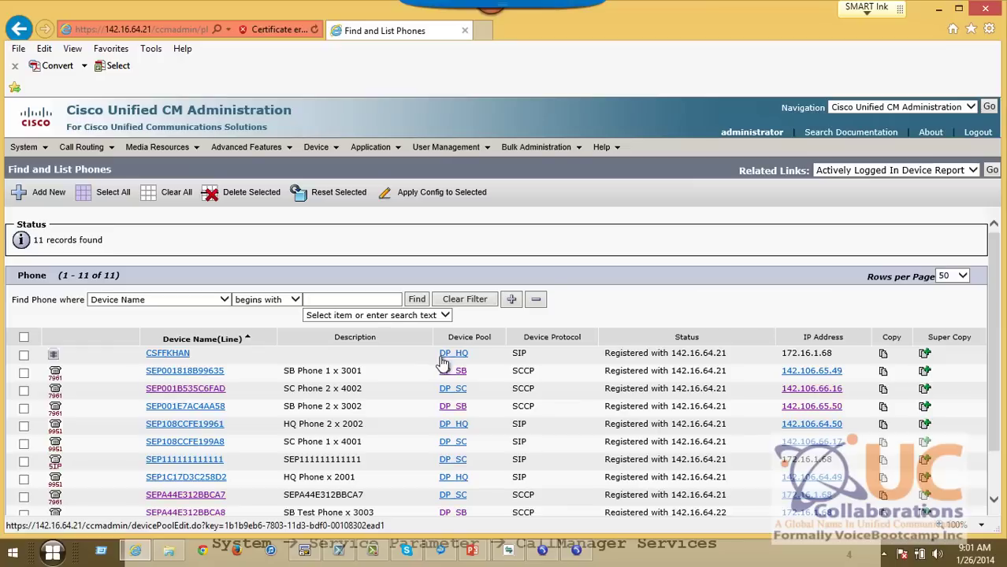
{"action": "scroll", "coordinate": [496, 371], "scroll_direction": "down", "scroll_amount": 3}
{"action": "left_click_drag", "start_coordinate": [384, 460], "coordinate": [156, 460]}
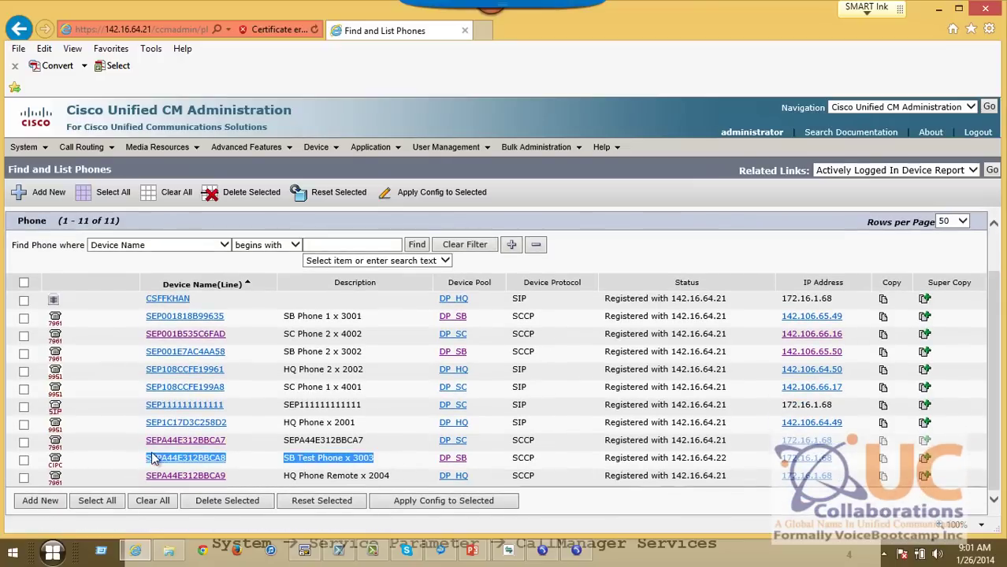
{"action": "left_click_drag", "start_coordinate": [726, 458], "coordinate": [609, 468]}
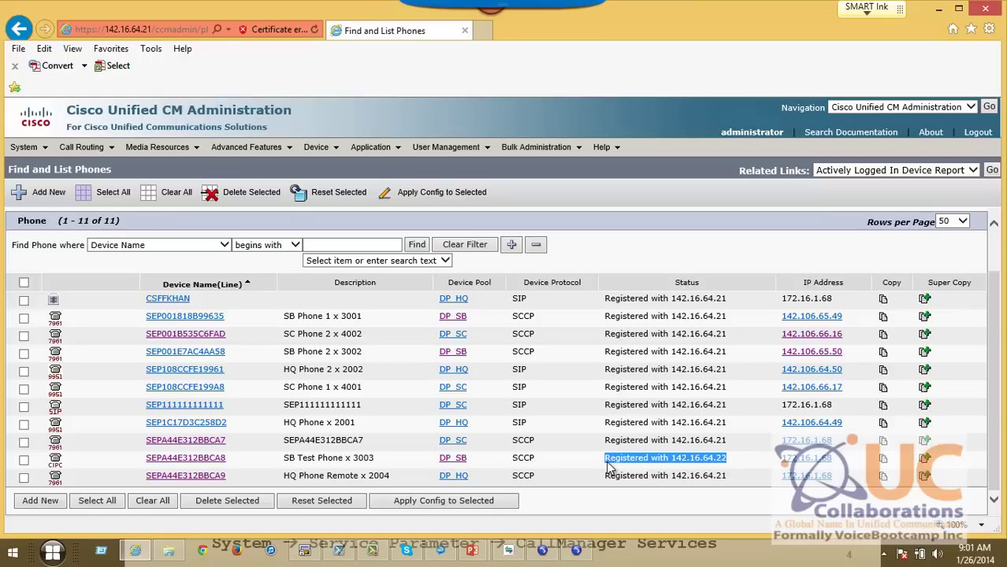
Open the list of call park numbers and end the active call from the Cisco IP phone.
{"action": "mouse_move", "coordinate": [102, 147]}
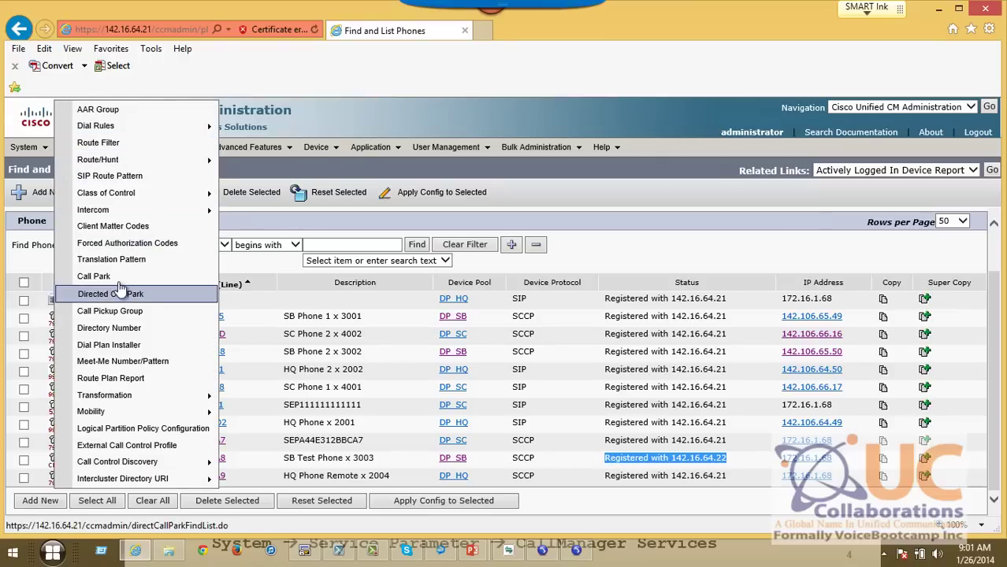
{"action": "left_click", "coordinate": [95, 277]}
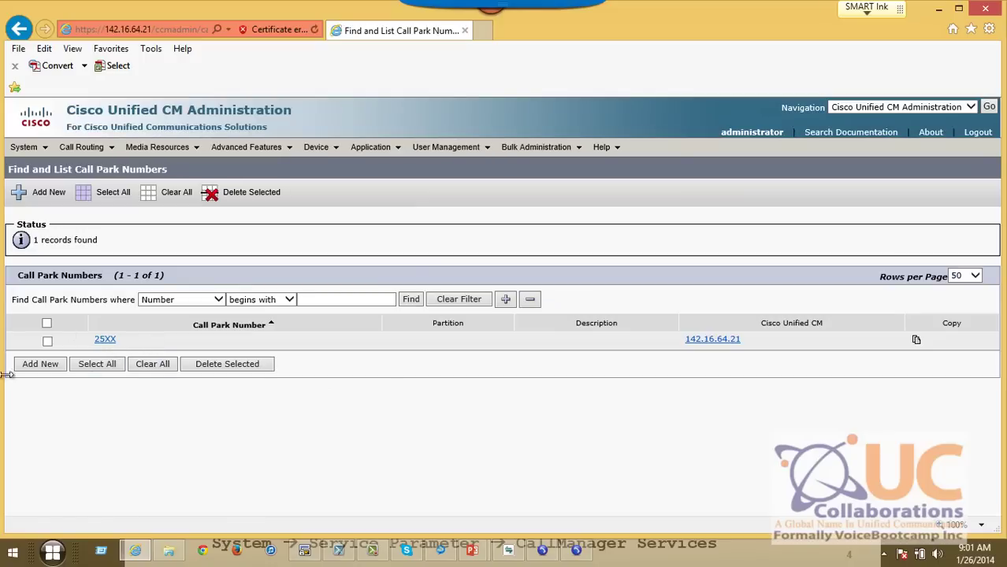
{"action": "left_click", "coordinate": [543, 549]}
{"action": "left_click", "coordinate": [545, 546]}
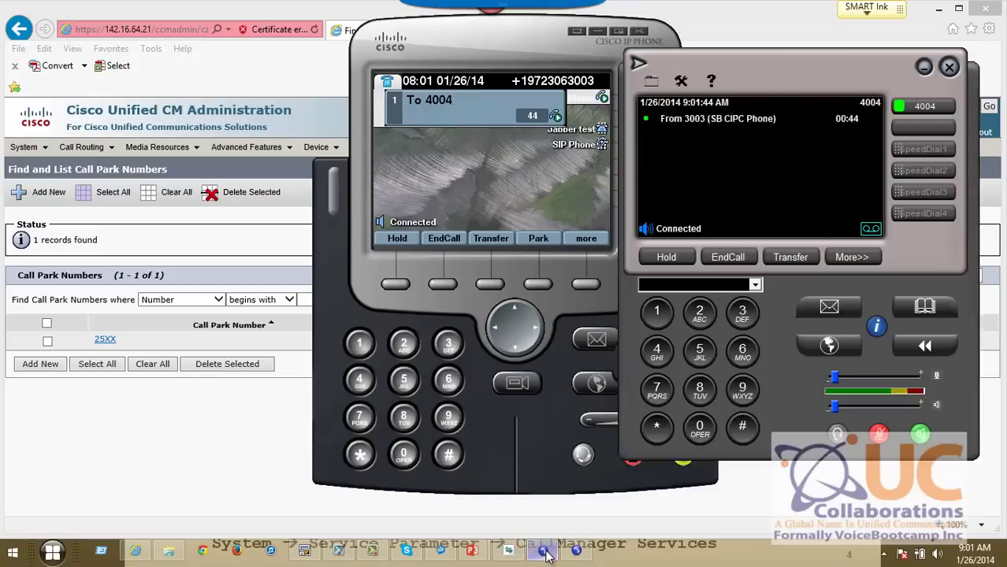
{"action": "left_click", "coordinate": [453, 245]}
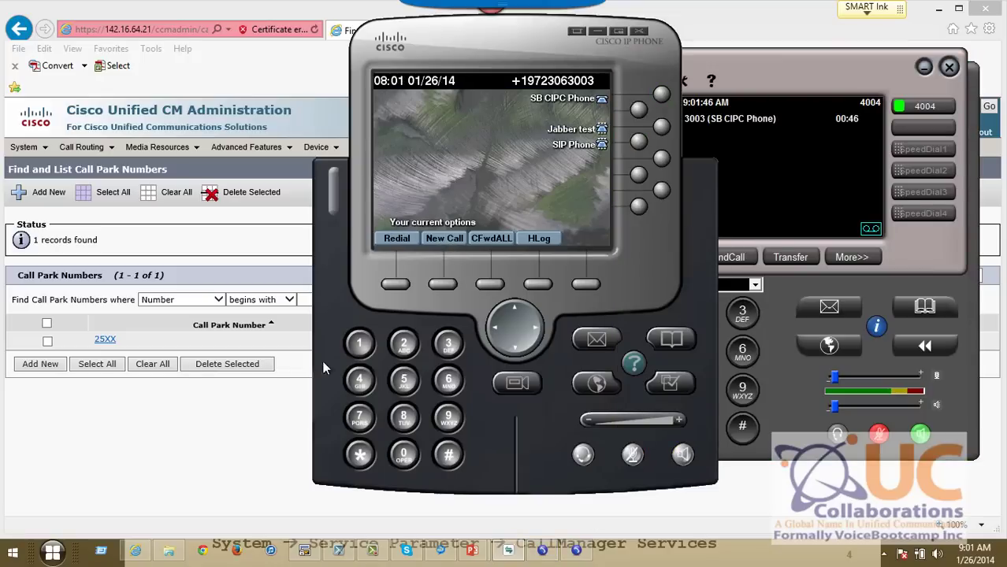
Try to add call park range 25XX with no partition for Cisco Unified Communications Manager 142.16.64.22.
{"action": "left_click", "coordinate": [195, 395]}
{"action": "left_click", "coordinate": [39, 364]}
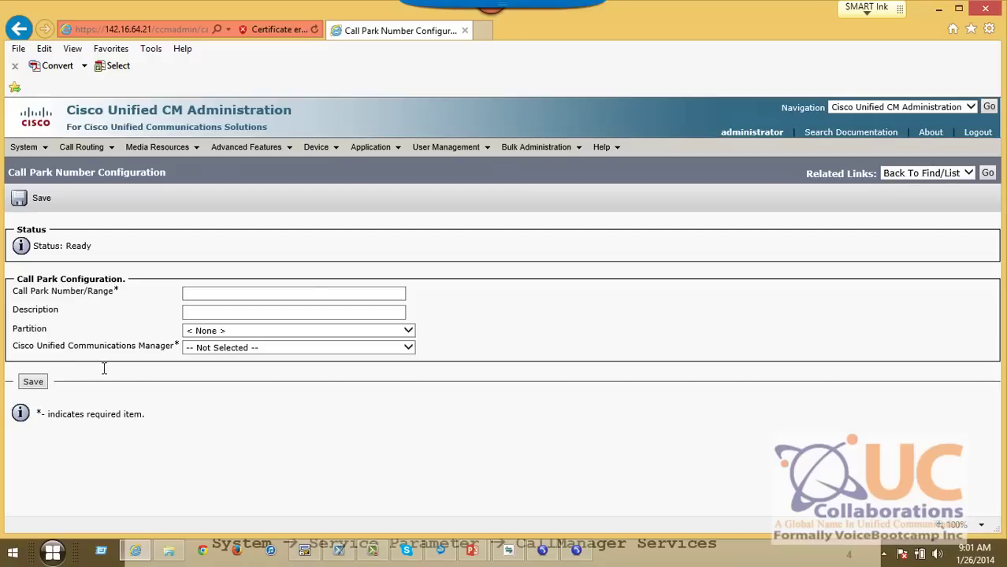
{"action": "left_click", "coordinate": [207, 292]}
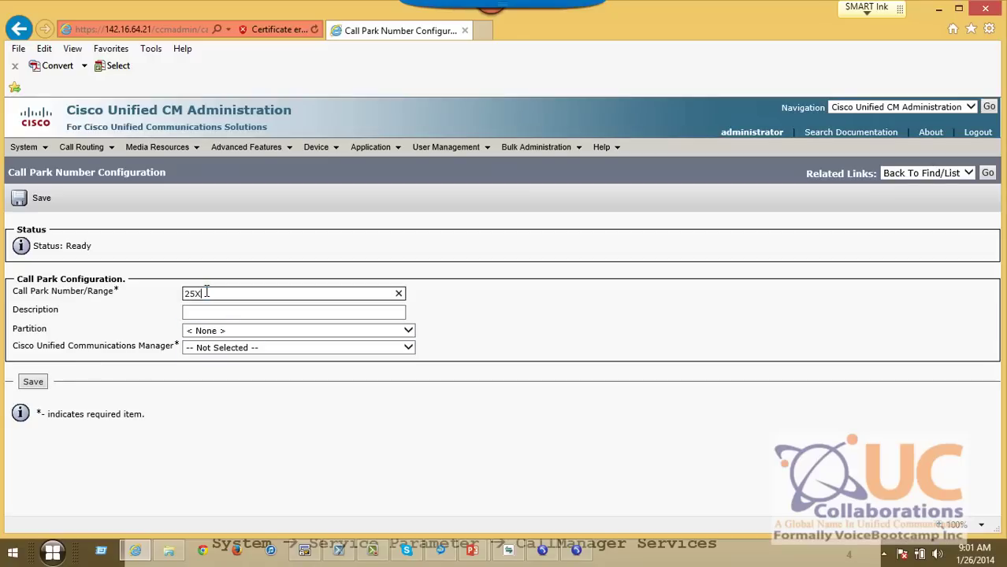
{"action": "left_click", "coordinate": [222, 349]}
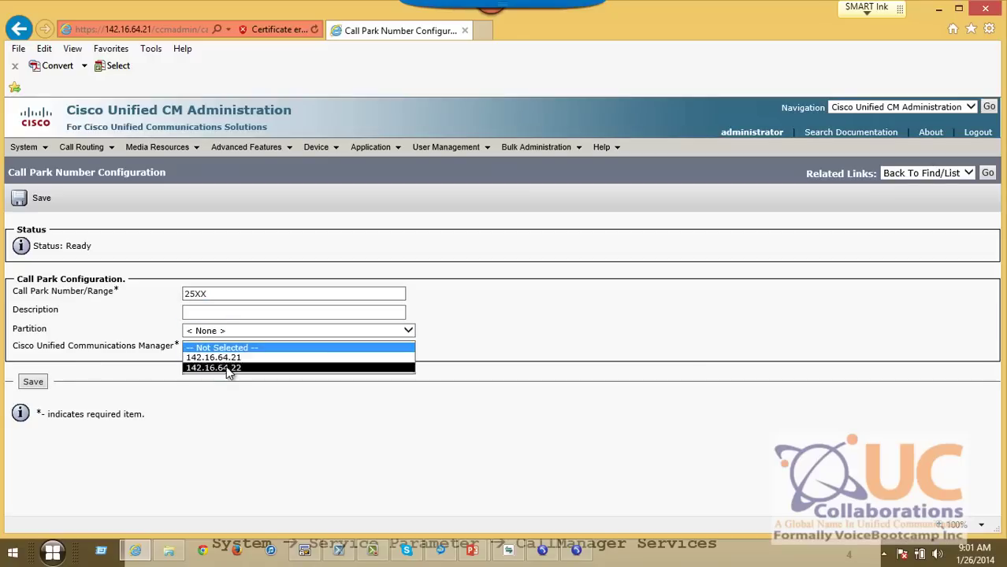
{"action": "left_click", "coordinate": [229, 367]}
{"action": "left_click", "coordinate": [35, 383]}
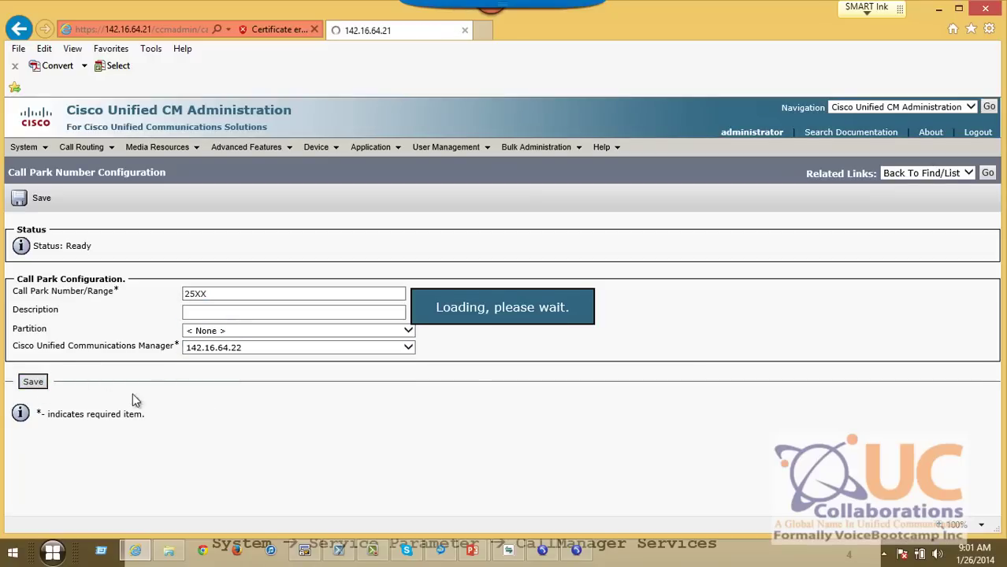
{"action": "left_click_drag", "start_coordinate": [239, 248], "coordinate": [410, 256]}
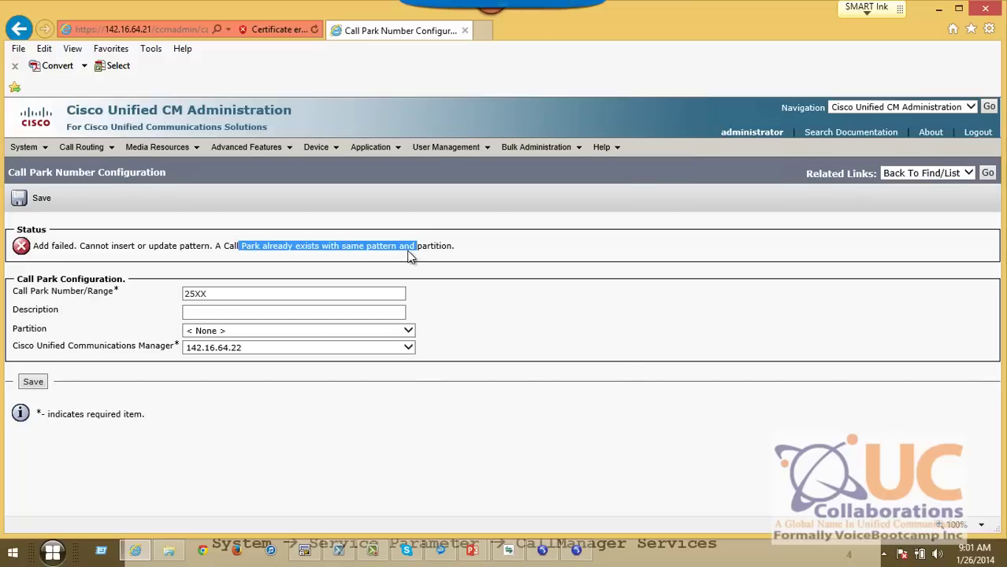
Set the new call park range to 26XX, save it for server 142.16.64.22, and return to the call park list.
{"action": "left_click", "coordinate": [221, 296]}
{"action": "left_click_drag", "start_coordinate": [222, 296], "coordinate": [135, 303]}
{"action": "type", "text": "26XX"}
{"action": "key", "text": "BackSpace"}
{"action": "key", "text": "BackSpace"}
{"action": "type", "text": "XX"}
{"action": "key", "text": "Tab"}
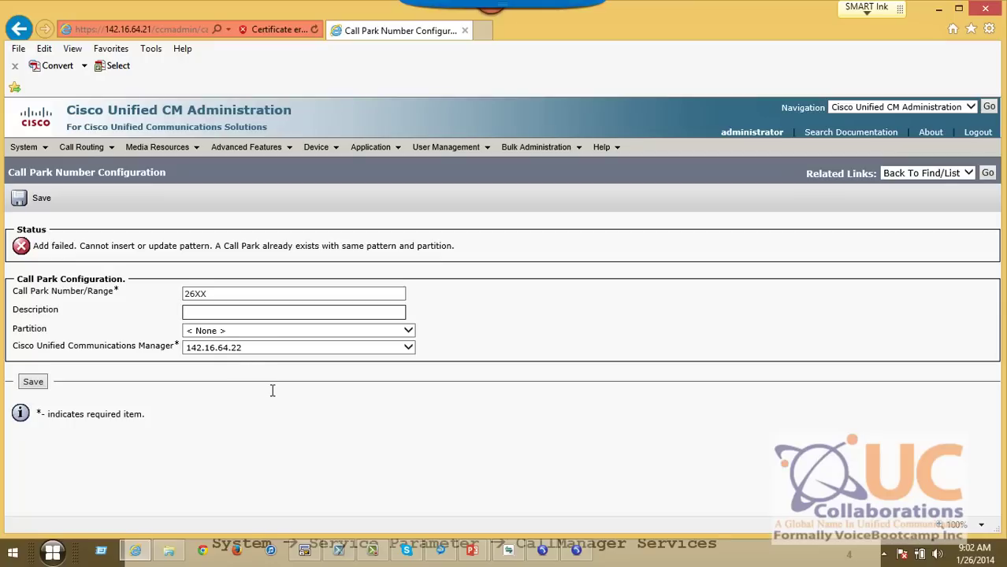
{"action": "left_click_drag", "start_coordinate": [208, 297], "coordinate": [156, 308]}
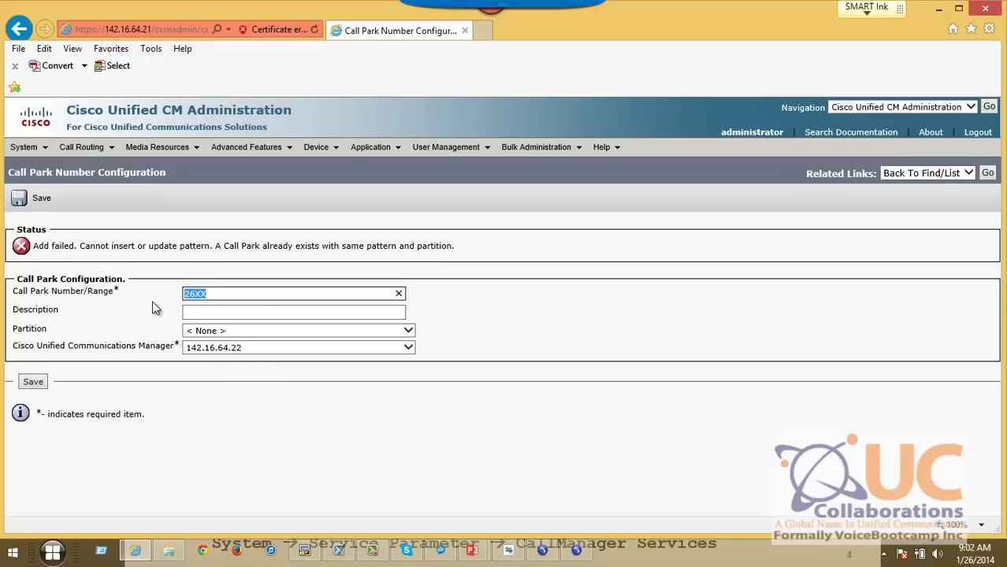
{"action": "left_click", "coordinate": [166, 311]}
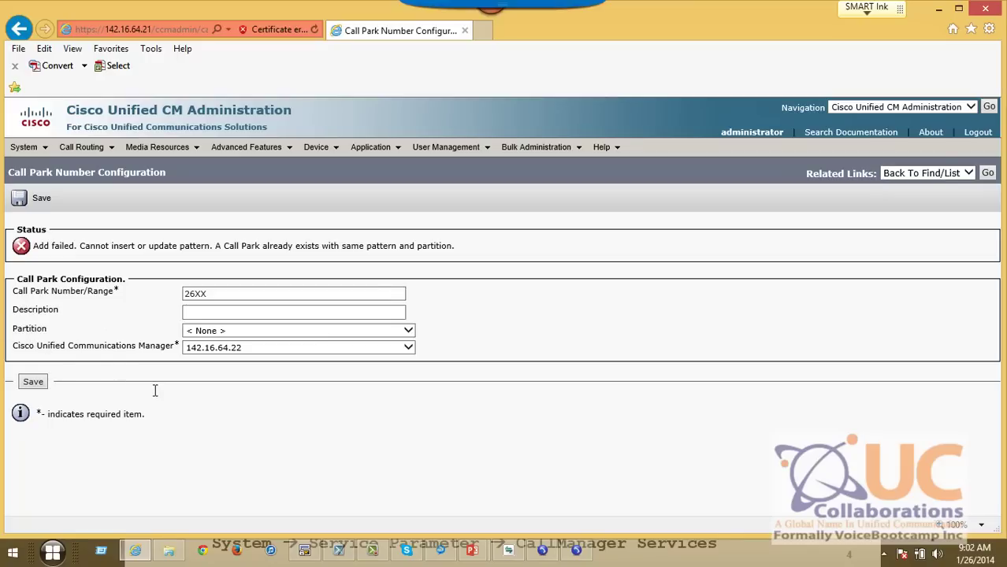
{"action": "left_click", "coordinate": [24, 381]}
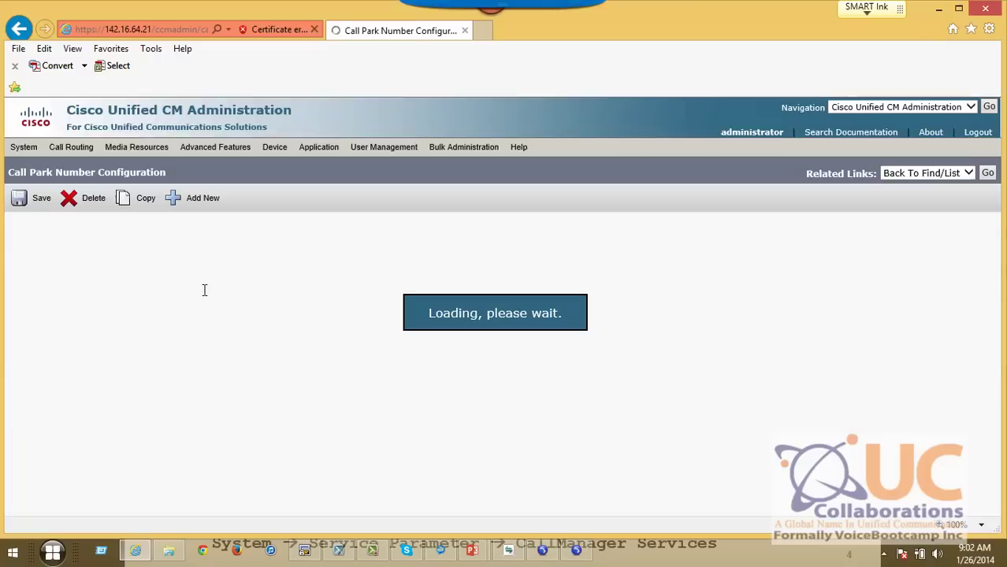
{"action": "left_click", "coordinate": [988, 174]}
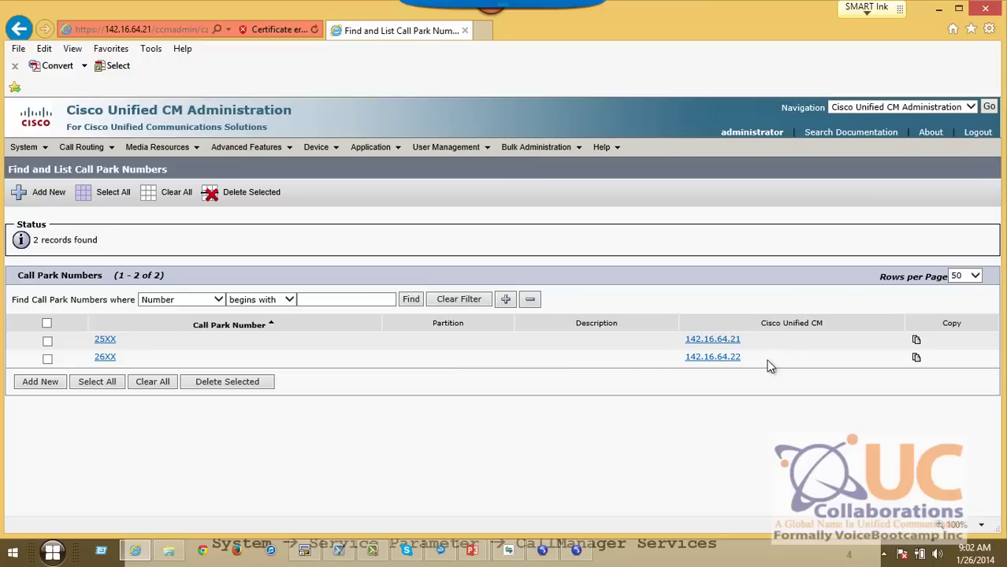
{"action": "left_click_drag", "start_coordinate": [779, 358], "coordinate": [587, 367]}
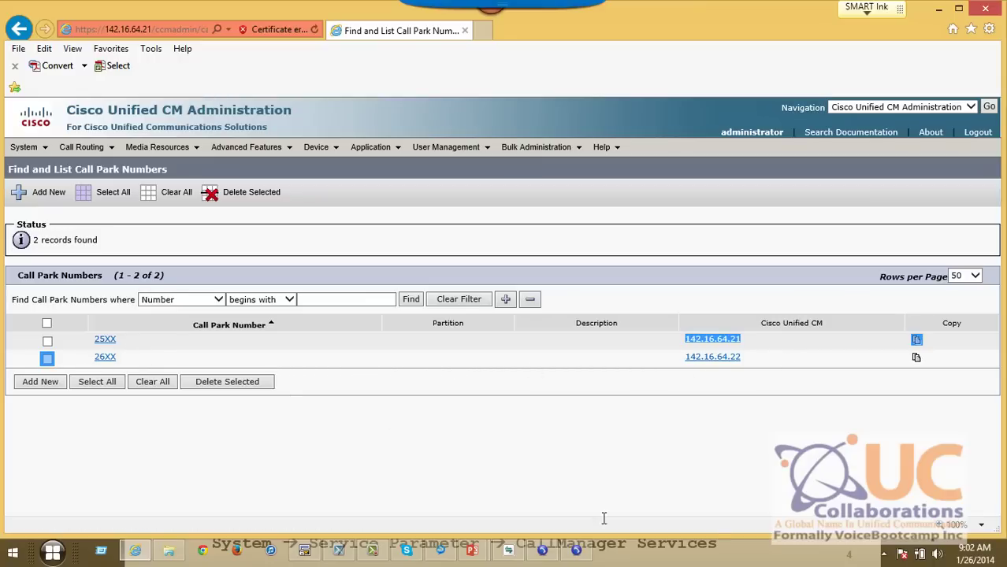
Bring up all three phones and redial extension 4004 from the Cisco IP phone.
{"action": "left_click", "coordinate": [510, 552]}
{"action": "left_click", "coordinate": [542, 551]}
{"action": "left_click", "coordinate": [576, 552]}
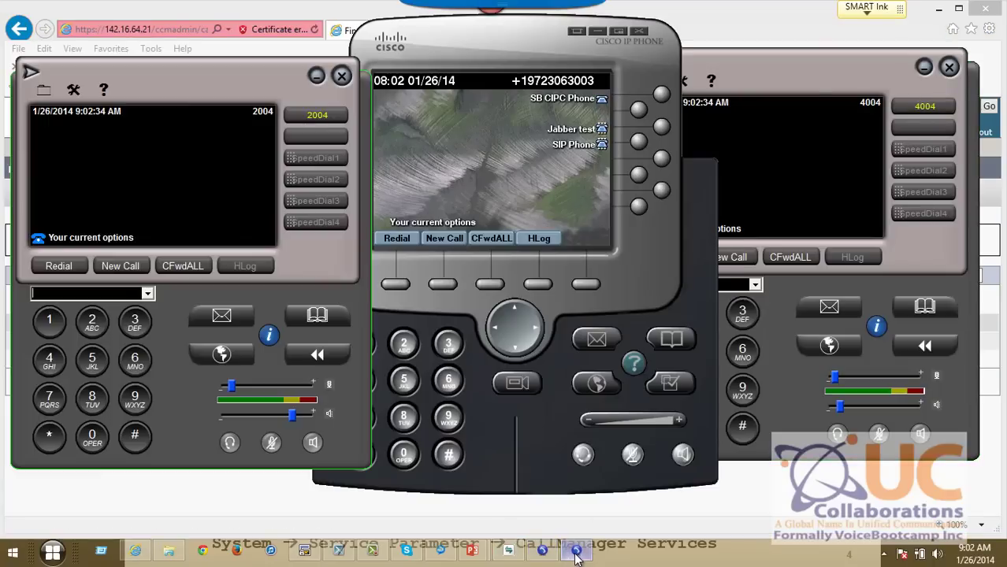
{"action": "left_click", "coordinate": [795, 208]}
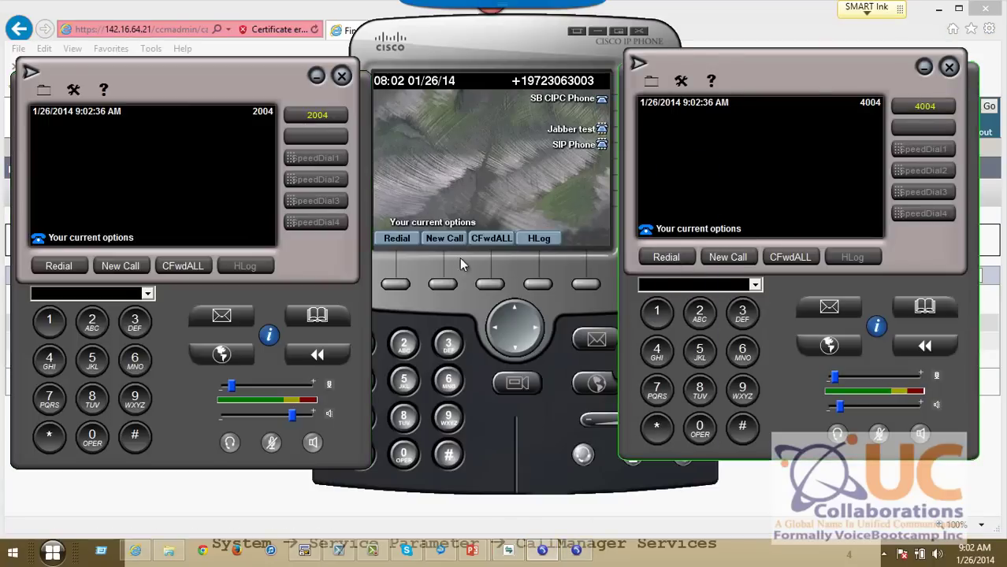
{"action": "left_click", "coordinate": [386, 242]}
Answer the incoming call on the 4004 softphone and park it.
{"action": "left_click", "coordinate": [809, 186]}
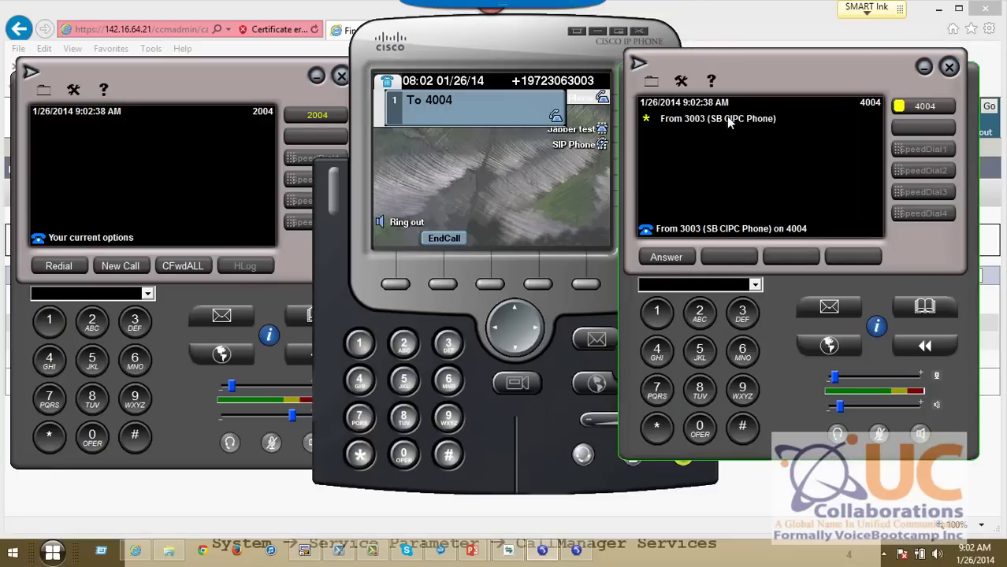
{"action": "left_click", "coordinate": [667, 259]}
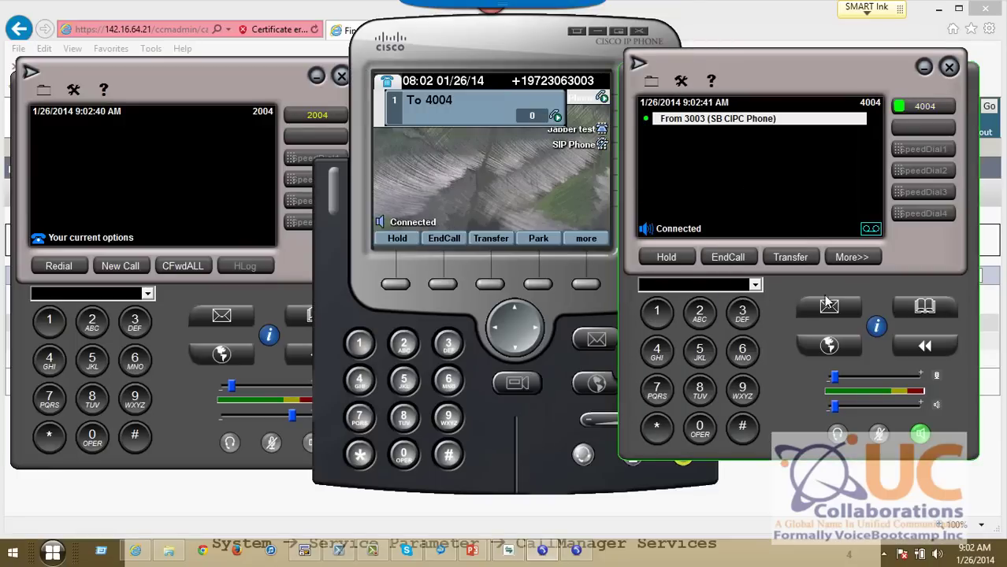
{"action": "left_click", "coordinate": [854, 259]}
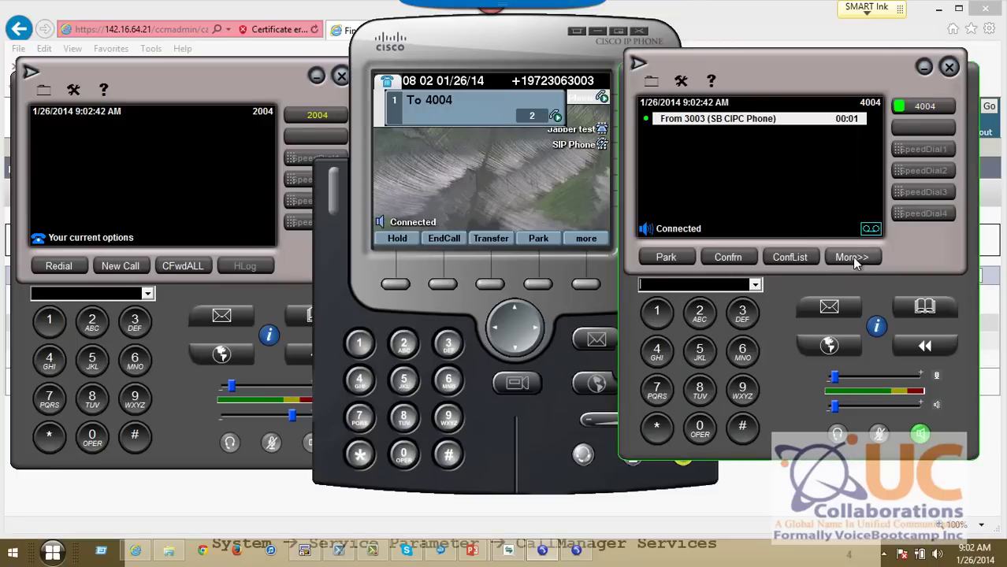
{"action": "left_click", "coordinate": [667, 258]}
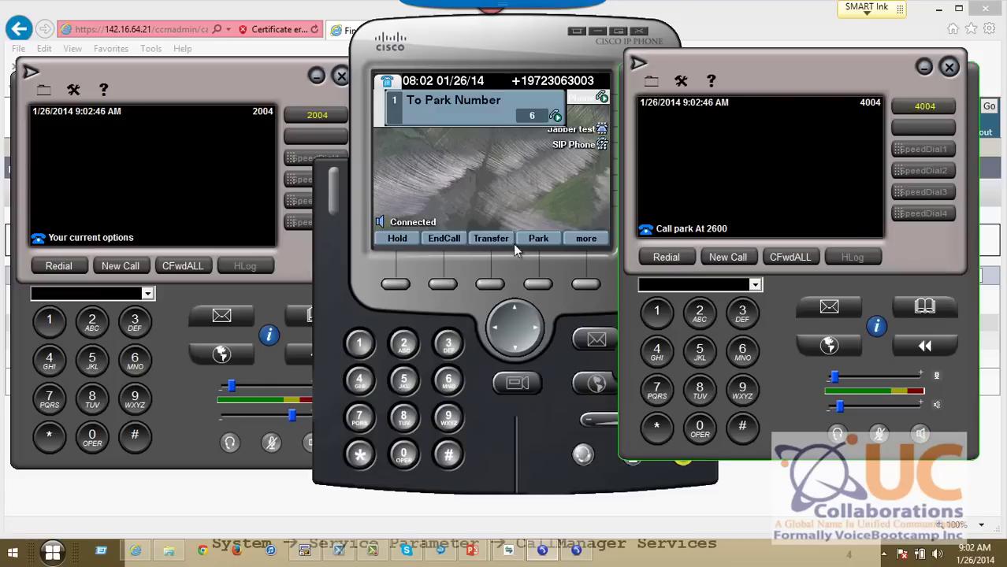
End the parked call from the Cisco IP phone and compare the softphone's park number with the 26XX range in the call park list.
{"action": "left_click", "coordinate": [442, 238]}
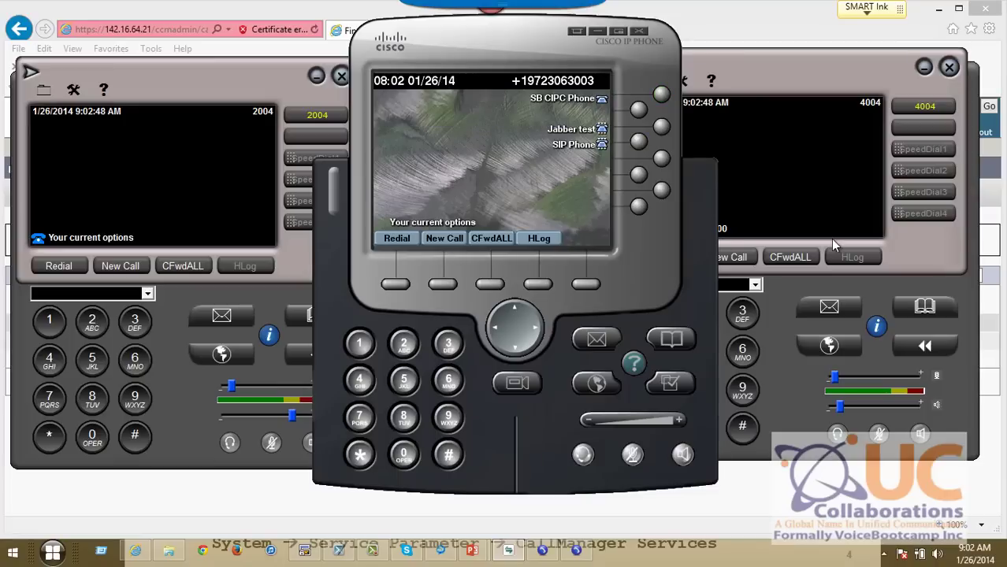
{"action": "left_click", "coordinate": [796, 245]}
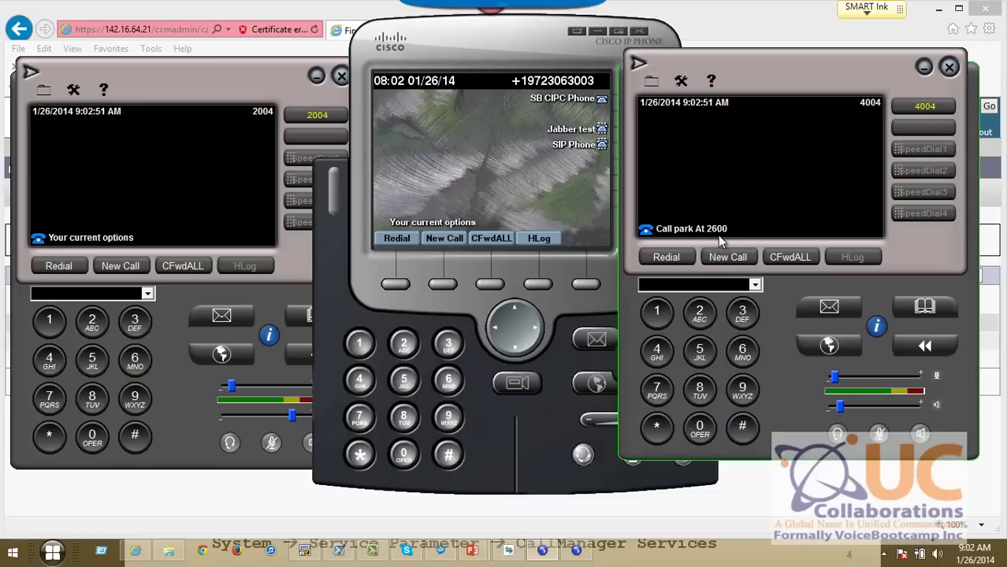
{"action": "left_click", "coordinate": [6, 346]}
{"action": "double_click", "coordinate": [91, 366]}
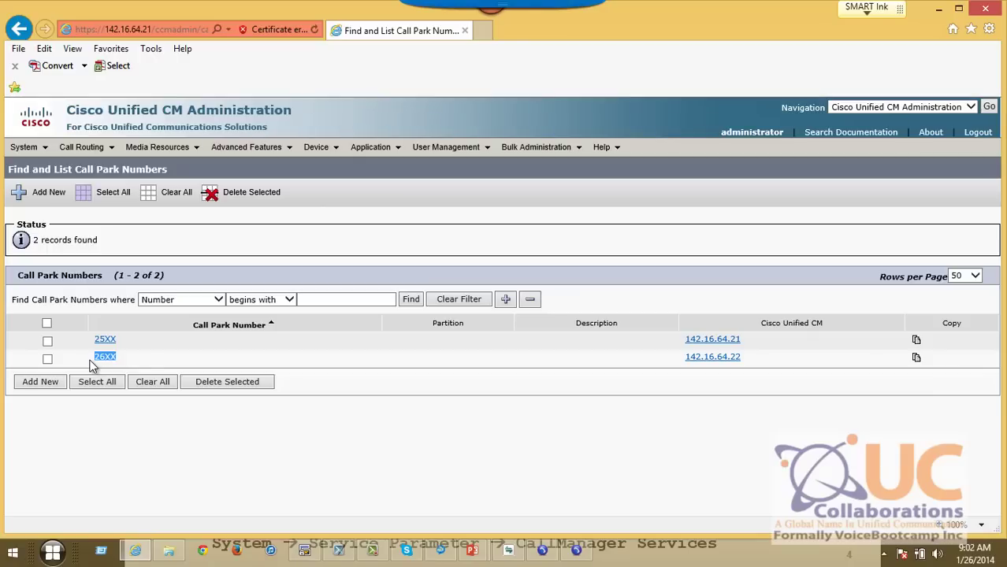
Switch to the PowerPoint slide show and advance to the Directed Call Park slide.
{"action": "left_click", "coordinate": [473, 554]}
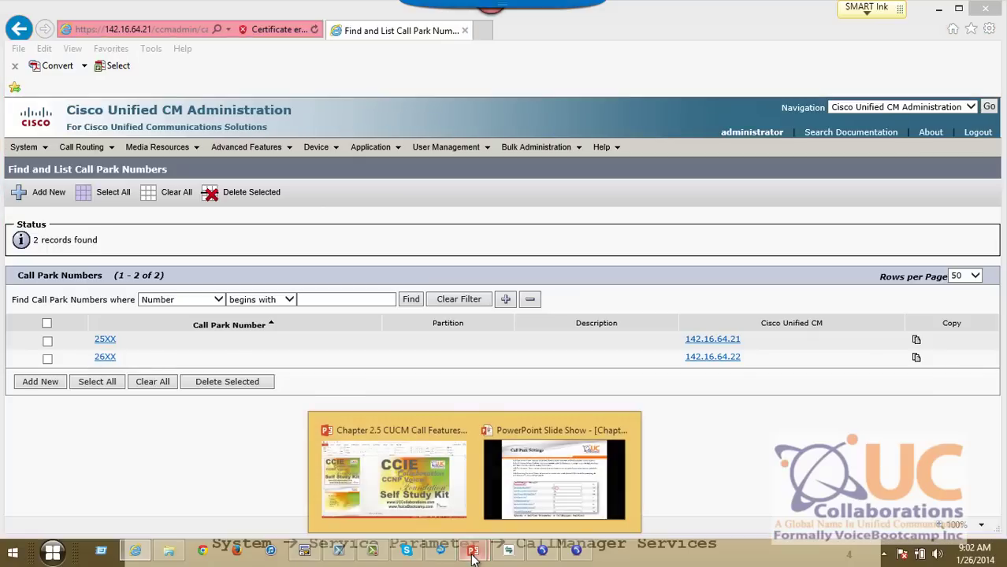
{"action": "left_click", "coordinate": [621, 475]}
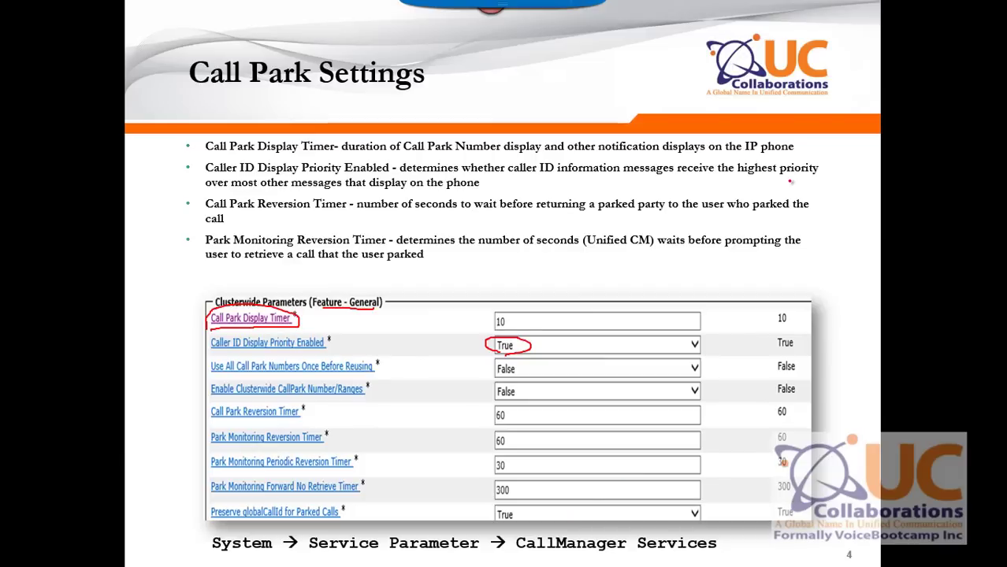
{"action": "key", "text": "Right"}
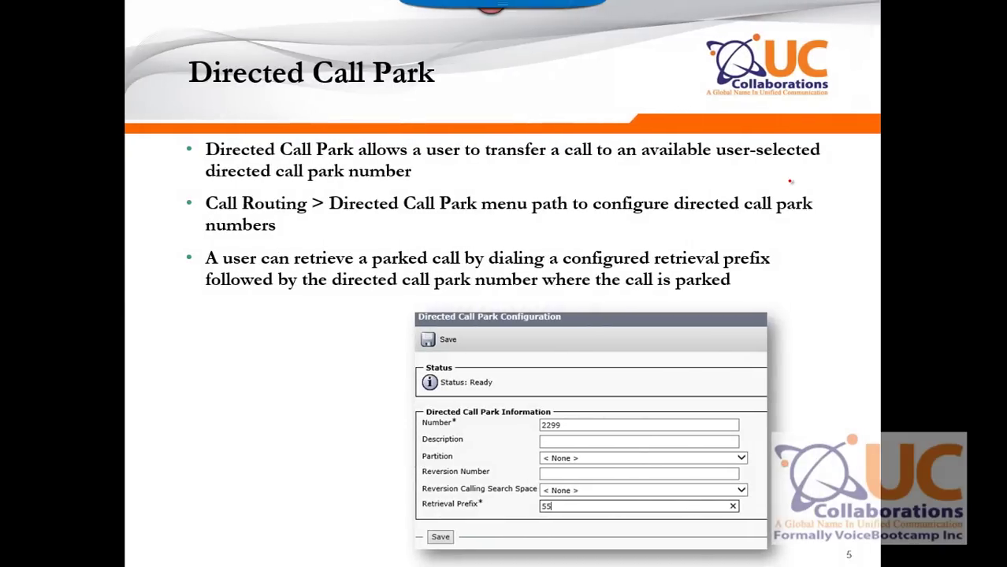
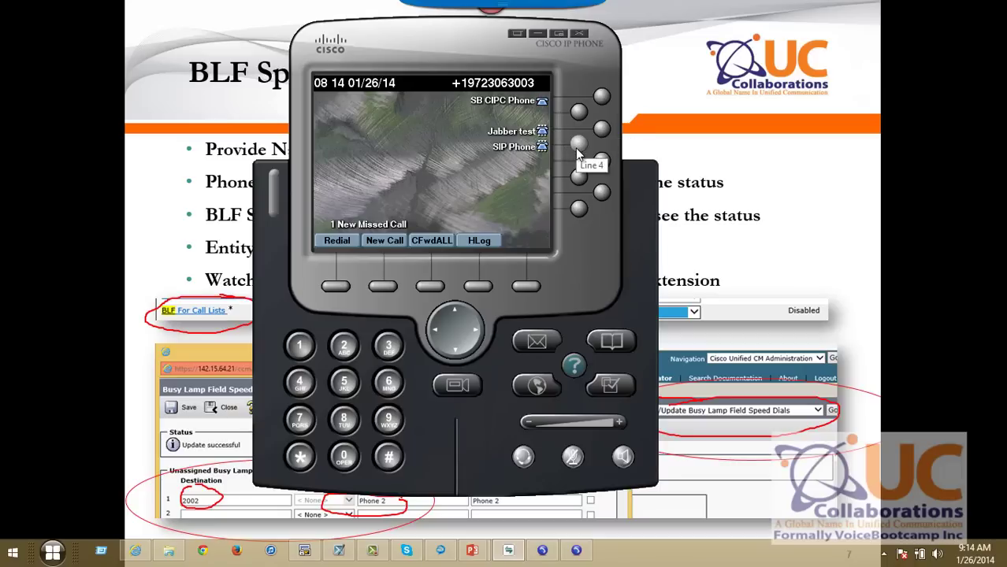
Switch to Cisco Unified CM Administration in the browser and list all phone button templates.
{"action": "left_click", "coordinate": [143, 545]}
{"action": "mouse_move", "coordinate": [315, 154]}
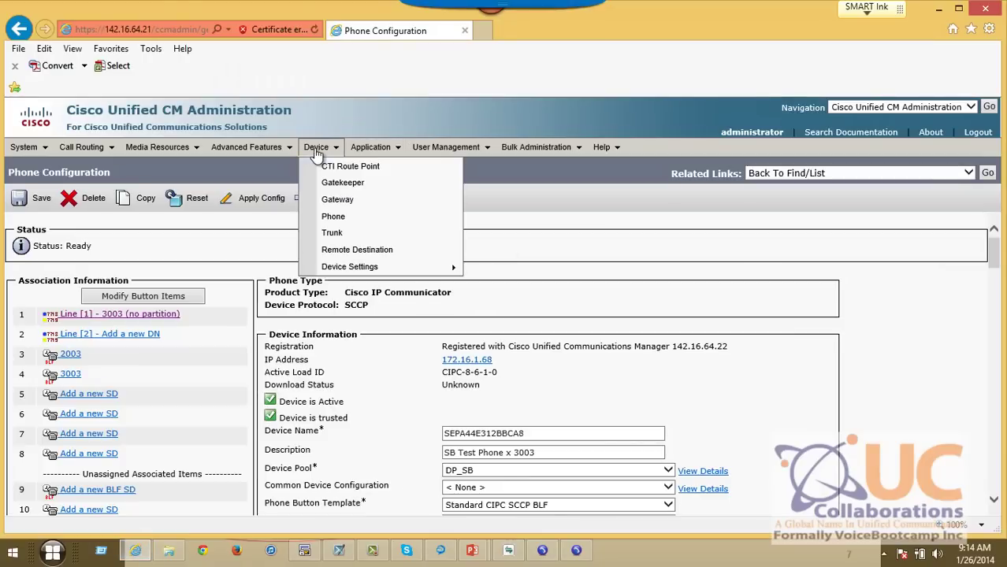
{"action": "mouse_move", "coordinate": [402, 268]}
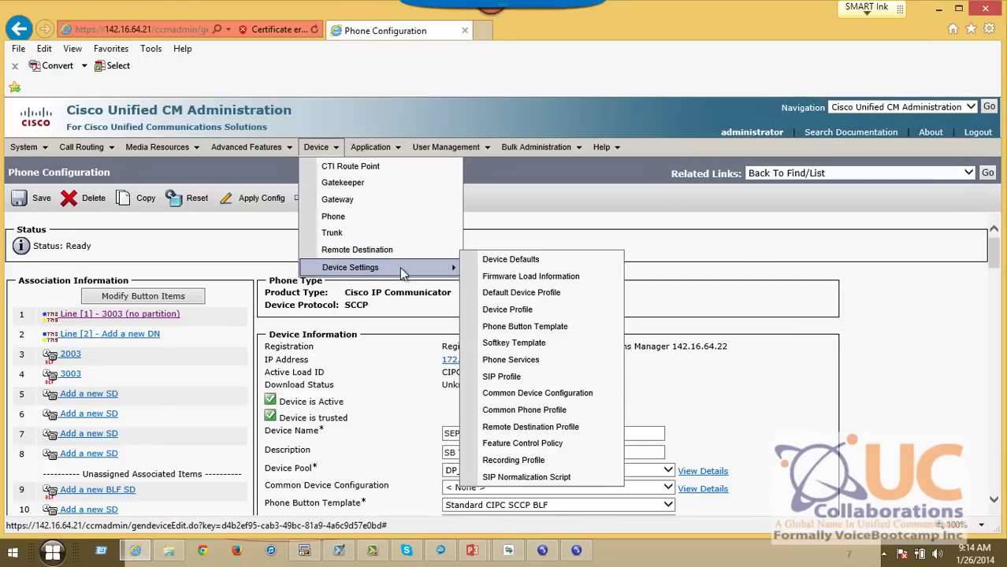
{"action": "left_click", "coordinate": [507, 329]}
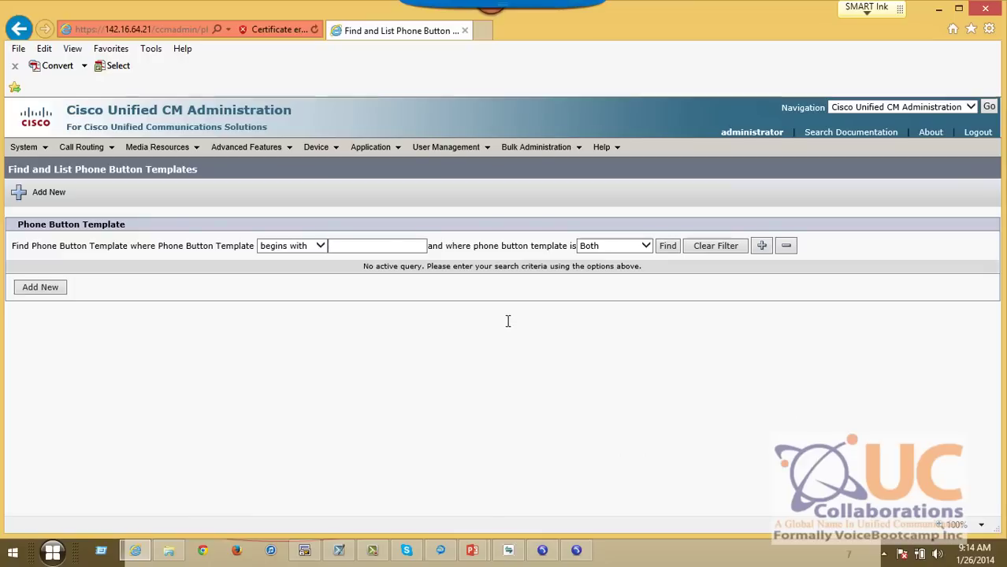
{"action": "left_click", "coordinate": [667, 245]}
Locate the Standard CIPC SCCP BLF phone button template in the list and open its configuration.
{"action": "scroll", "coordinate": [720, 325], "scroll_direction": "down", "scroll_amount": 5}
{"action": "scroll", "coordinate": [724, 331], "scroll_direction": "down", "scroll_amount": 8}
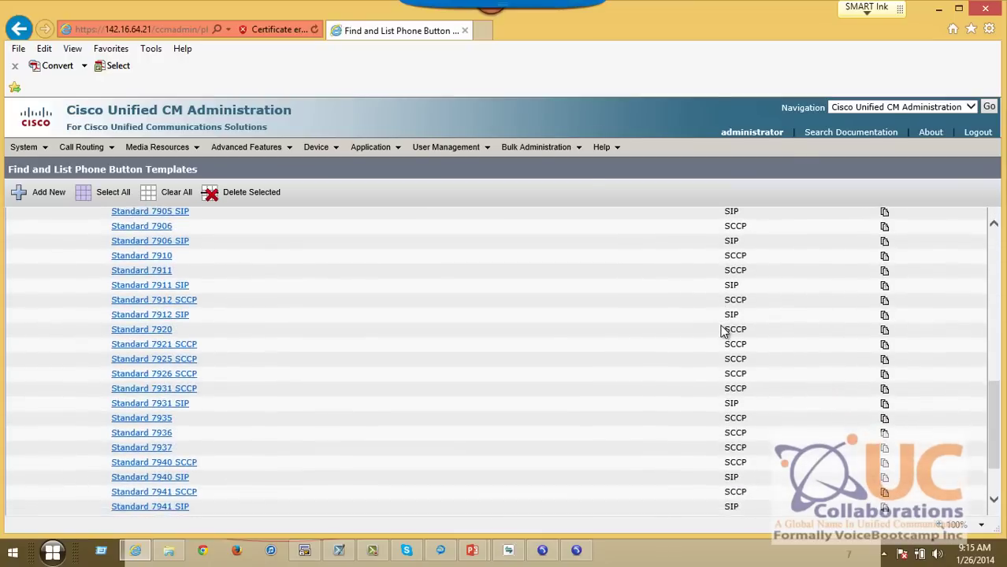
{"action": "left_click", "coordinate": [962, 502]}
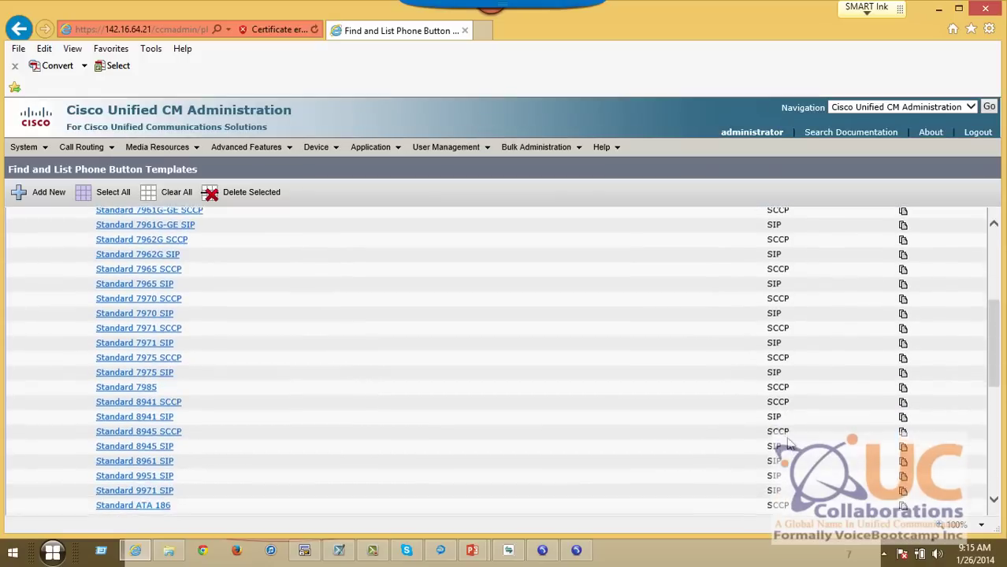
{"action": "scroll", "coordinate": [789, 441], "scroll_direction": "down", "scroll_amount": 5}
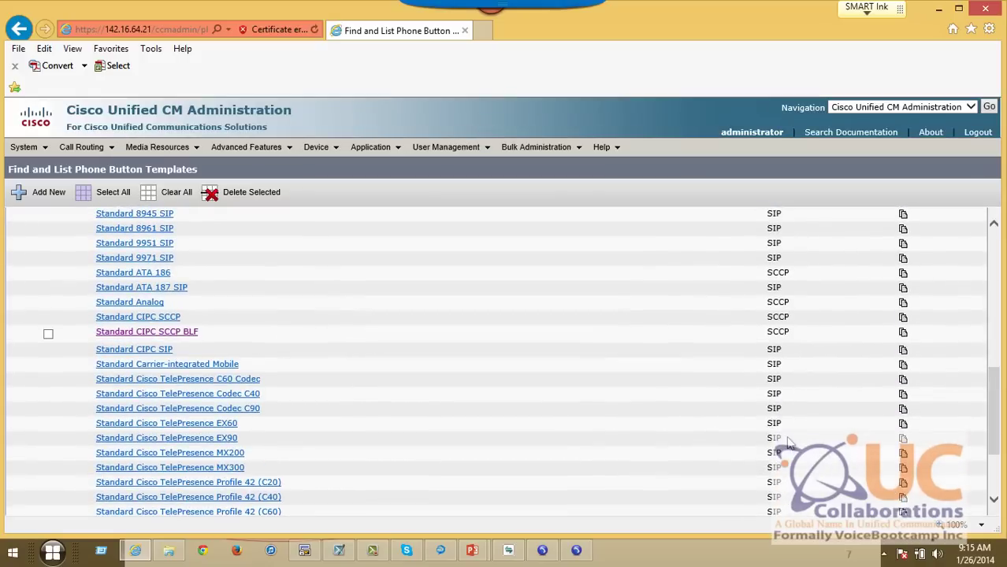
{"action": "left_click_drag", "start_coordinate": [182, 318], "coordinate": [111, 320]}
{"action": "left_click", "coordinate": [173, 337]}
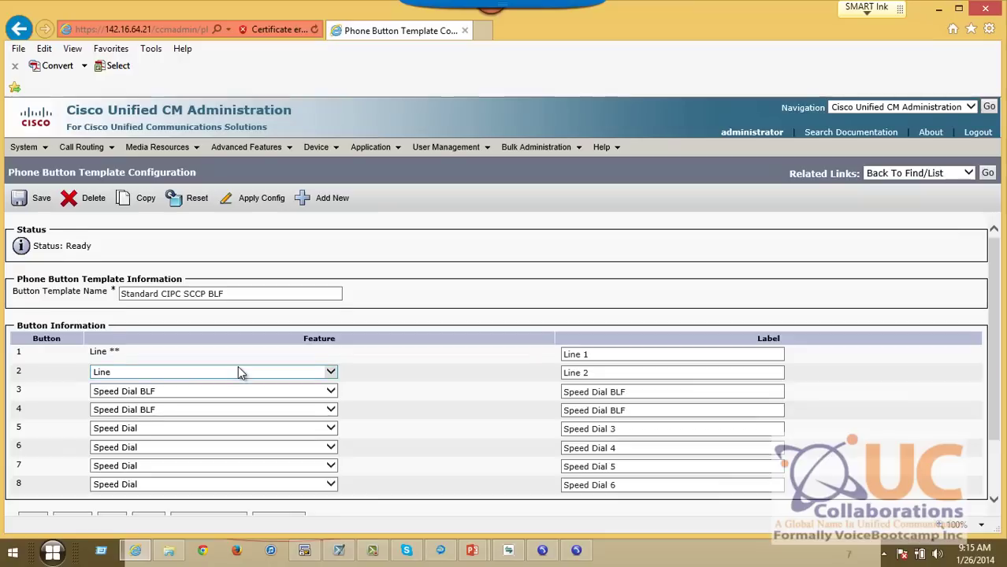
Try changing the feature of button 3 to Line in the template.
{"action": "scroll", "coordinate": [95, 337], "scroll_direction": "down", "scroll_amount": 2}
{"action": "left_click_drag", "start_coordinate": [35, 321], "coordinate": [102, 325]}
{"action": "left_click", "coordinate": [103, 322]}
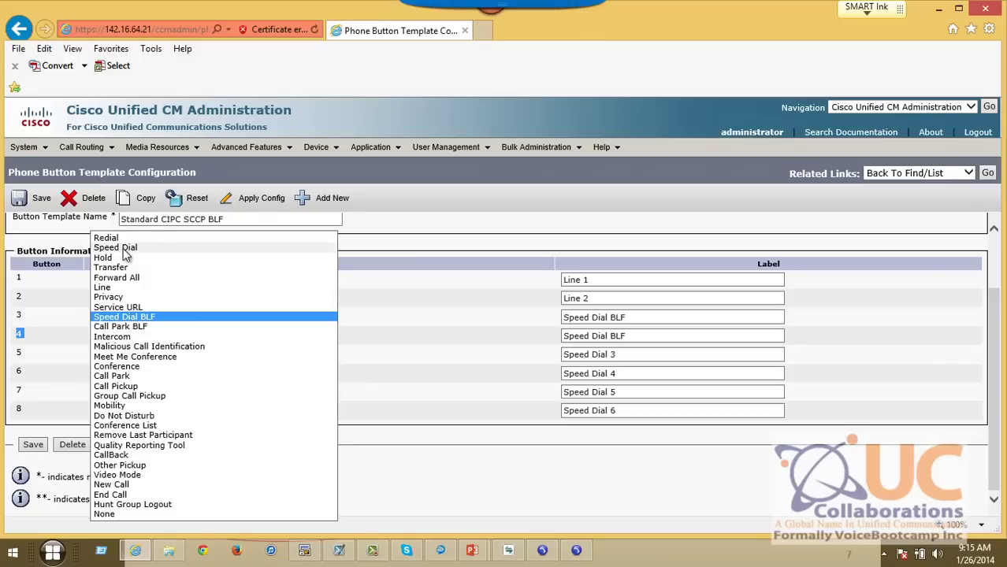
{"action": "left_click", "coordinate": [181, 287]}
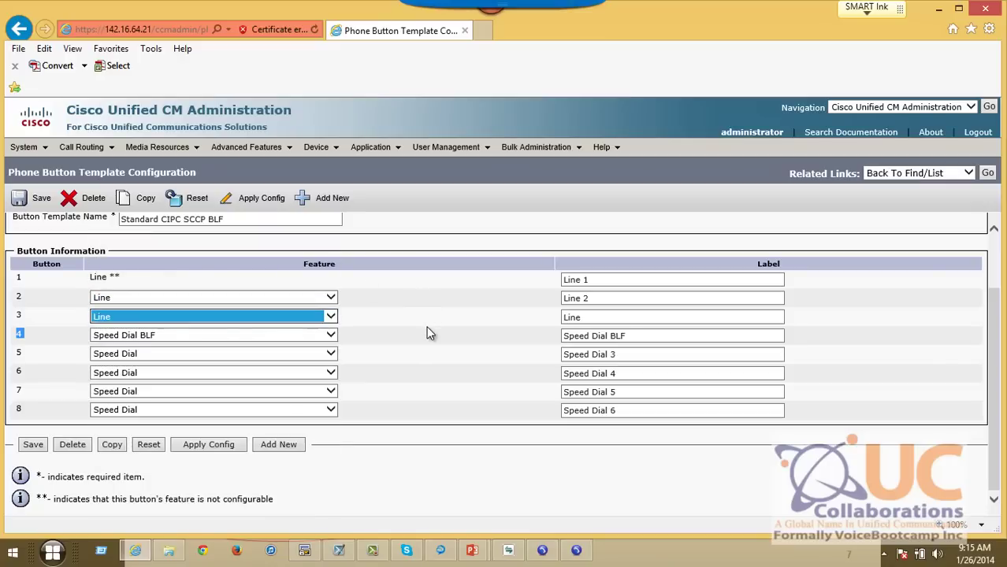
Set button 5 to Malicious Call Identification and button 3 to Speed Dial BLF, and save the template.
{"action": "left_click", "coordinate": [140, 355]}
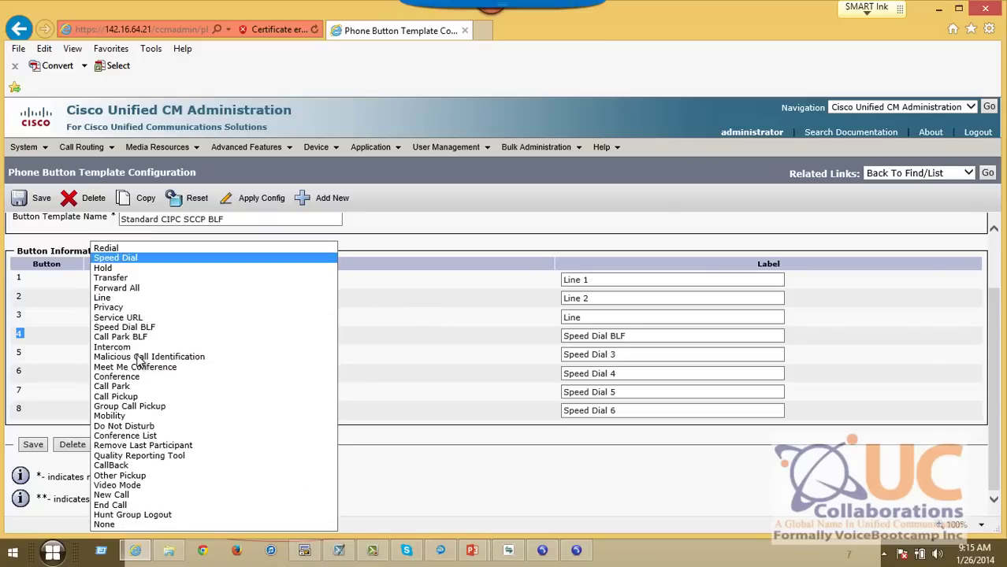
{"action": "left_click", "coordinate": [145, 346]}
{"action": "left_click", "coordinate": [143, 336]}
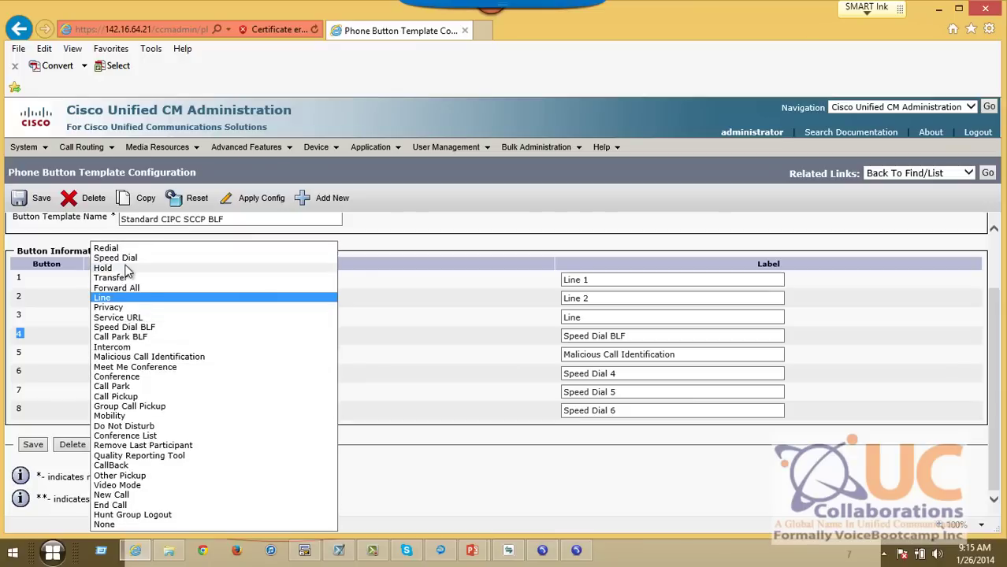
{"action": "left_click", "coordinate": [123, 327]}
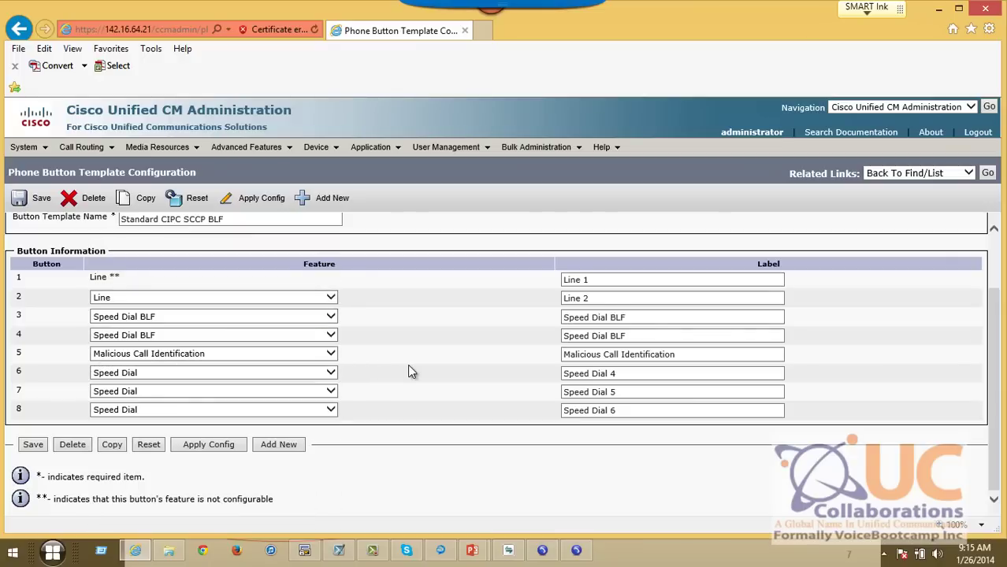
{"action": "left_click", "coordinate": [31, 202]}
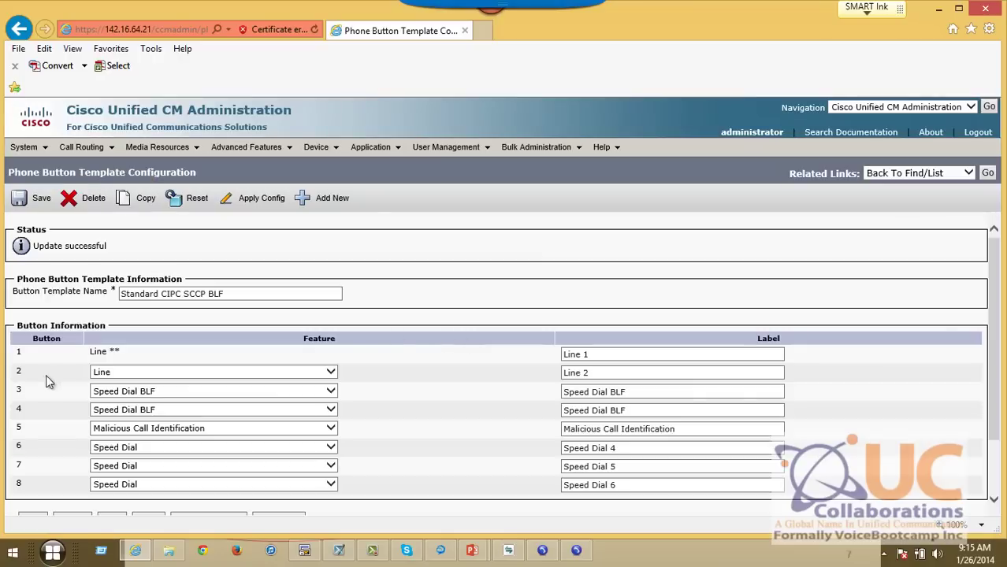
Open the configuration of the phone described as SB Test Phone x 3003 and check its assigned phone button template.
{"action": "mouse_move", "coordinate": [316, 146]}
{"action": "left_click", "coordinate": [347, 216]}
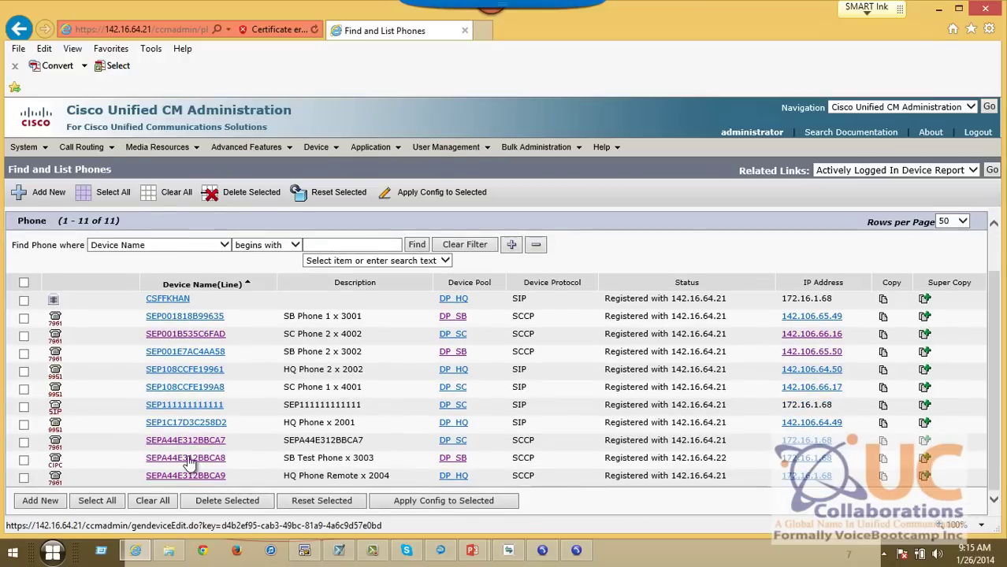
{"action": "left_click", "coordinate": [188, 460]}
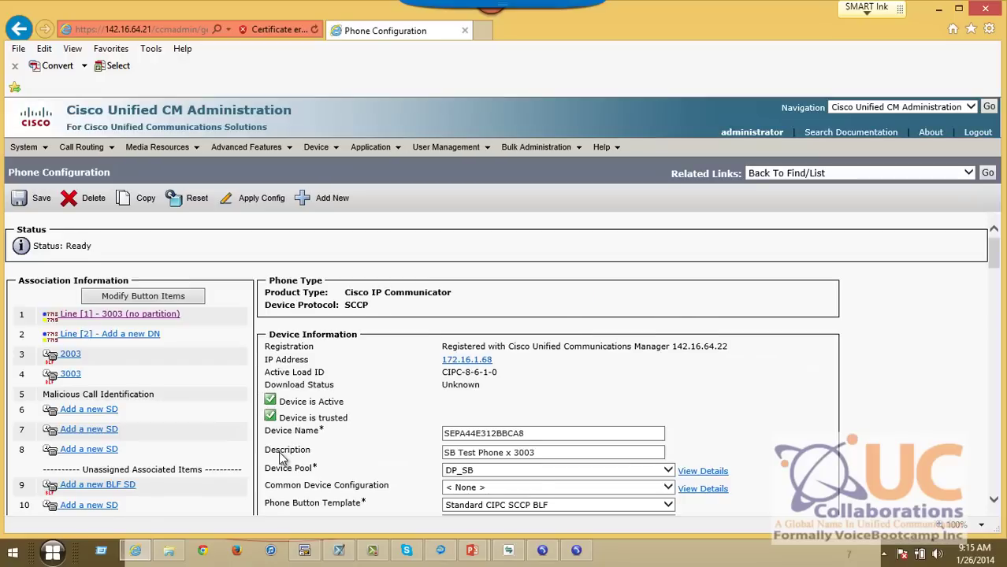
{"action": "scroll", "coordinate": [363, 352], "scroll_direction": "down", "scroll_amount": 3}
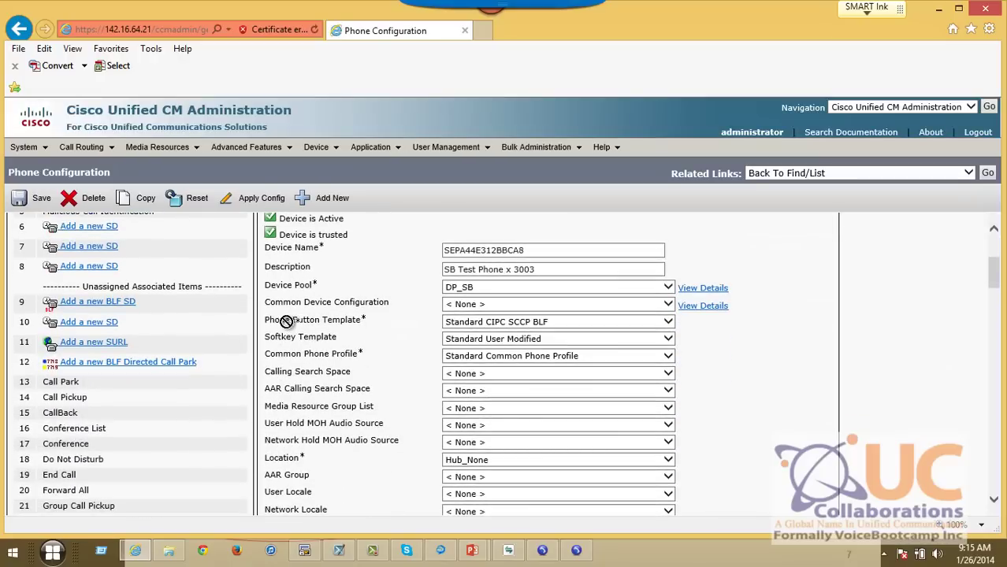
{"action": "left_click_drag", "start_coordinate": [269, 322], "coordinate": [359, 334]}
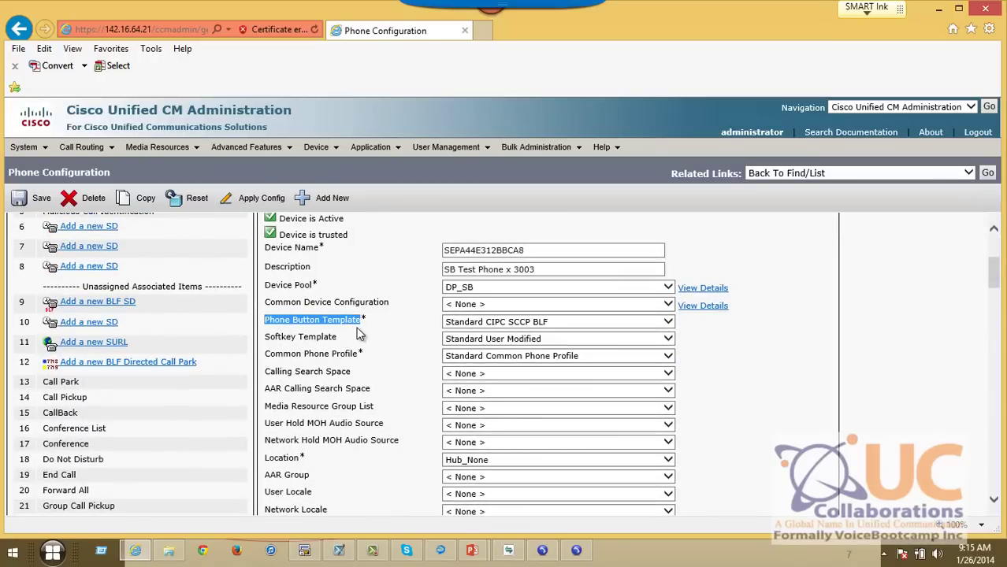
{"action": "left_click", "coordinate": [470, 328]}
{"action": "left_click", "coordinate": [409, 345]}
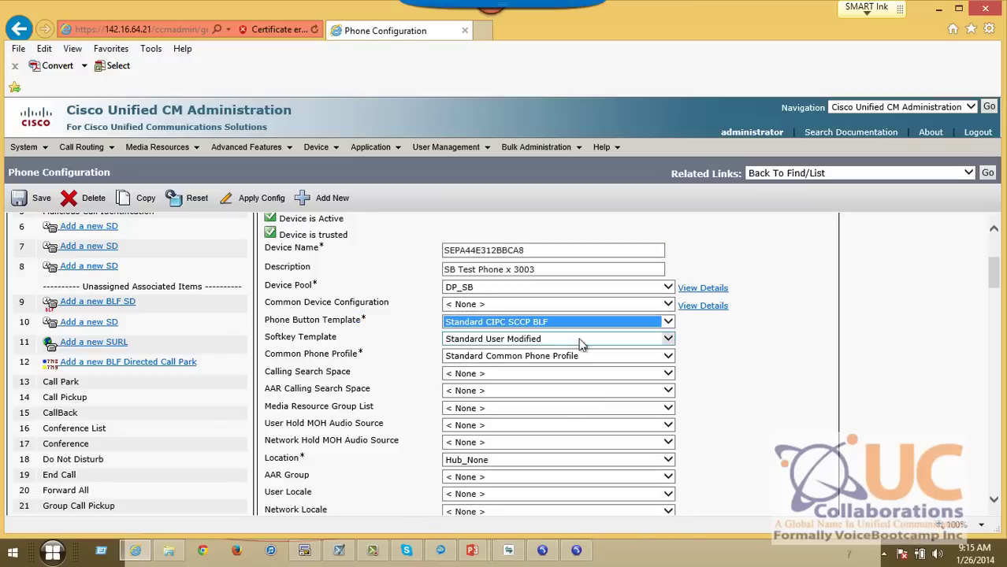
{"action": "left_click_drag", "start_coordinate": [996, 272], "coordinate": [996, 252]}
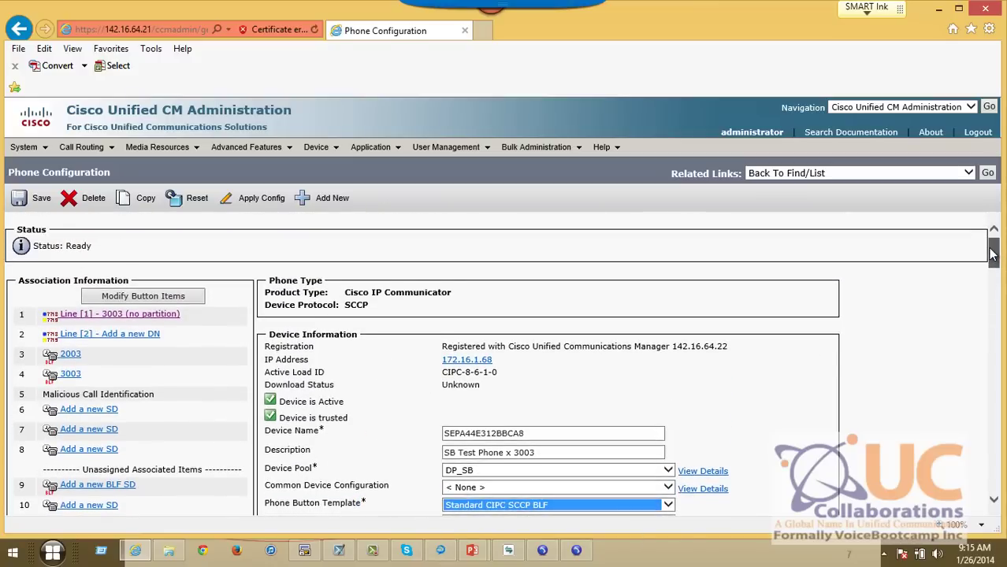
Open the phone's busy lamp field speed dial settings and review the destinations and labels of its two assigned buttons.
{"action": "left_click", "coordinate": [803, 175]}
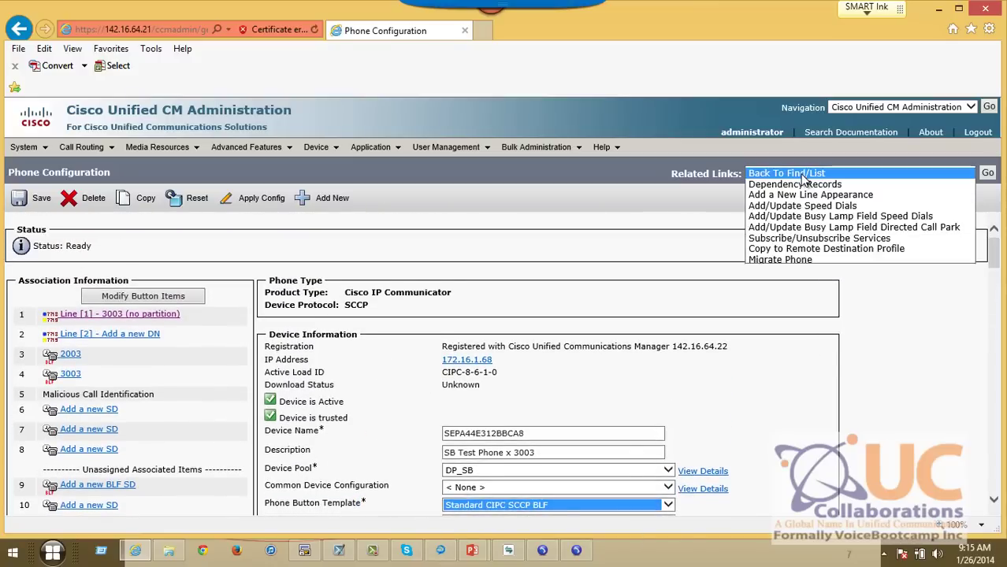
{"action": "left_click", "coordinate": [798, 219]}
{"action": "left_click", "coordinate": [986, 173]}
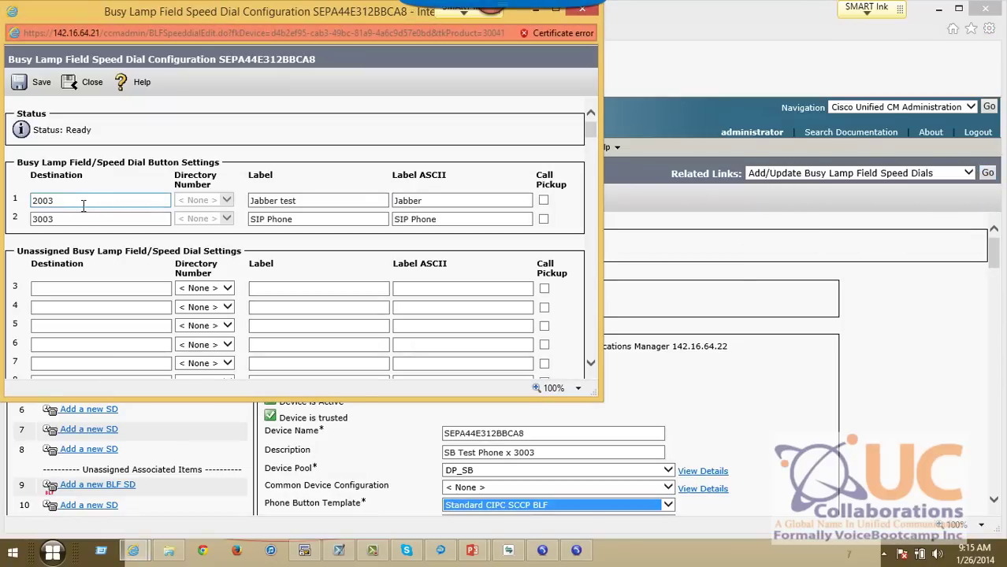
{"action": "double_click", "coordinate": [83, 202]}
{"action": "double_click", "coordinate": [75, 219]}
{"action": "triple_click", "coordinate": [343, 198]}
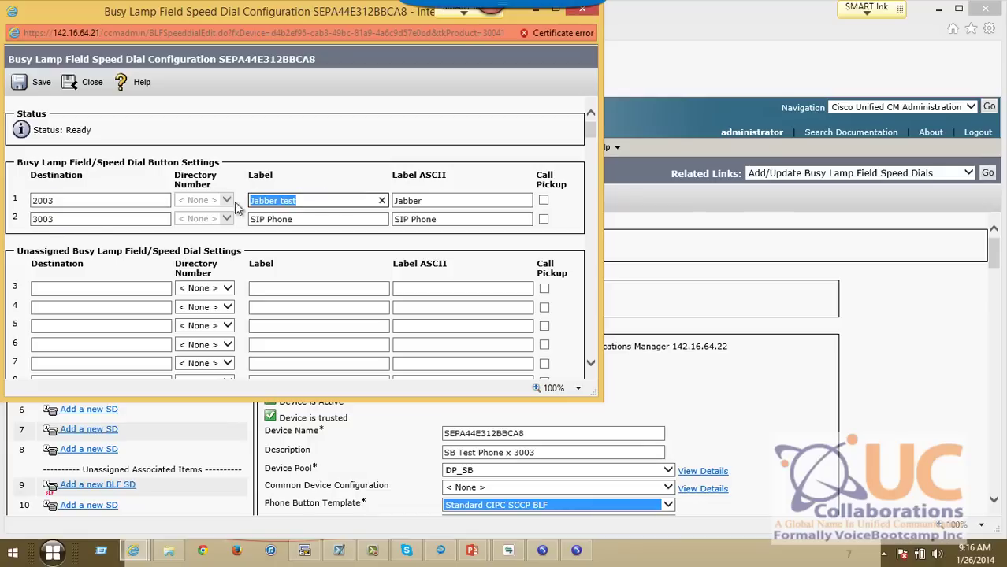
{"action": "triple_click", "coordinate": [256, 219]}
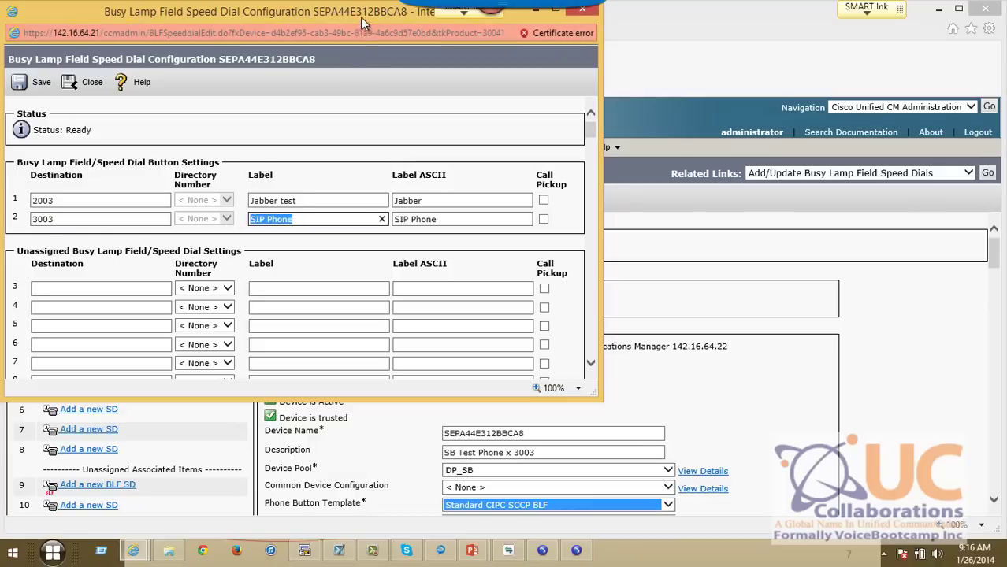
{"action": "left_click_drag", "start_coordinate": [360, 16], "coordinate": [405, 74]}
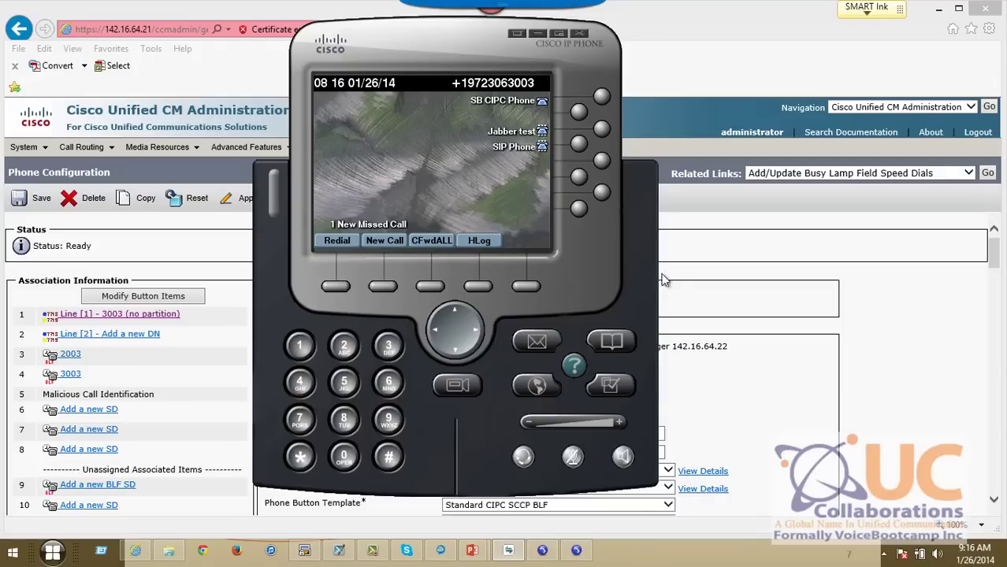
Set the phone's first speed dial button to number 4001 with the label Regular Speed Dial, save it and close the speed dial settings.
{"action": "left_click", "coordinate": [722, 269]}
{"action": "left_click", "coordinate": [803, 181]}
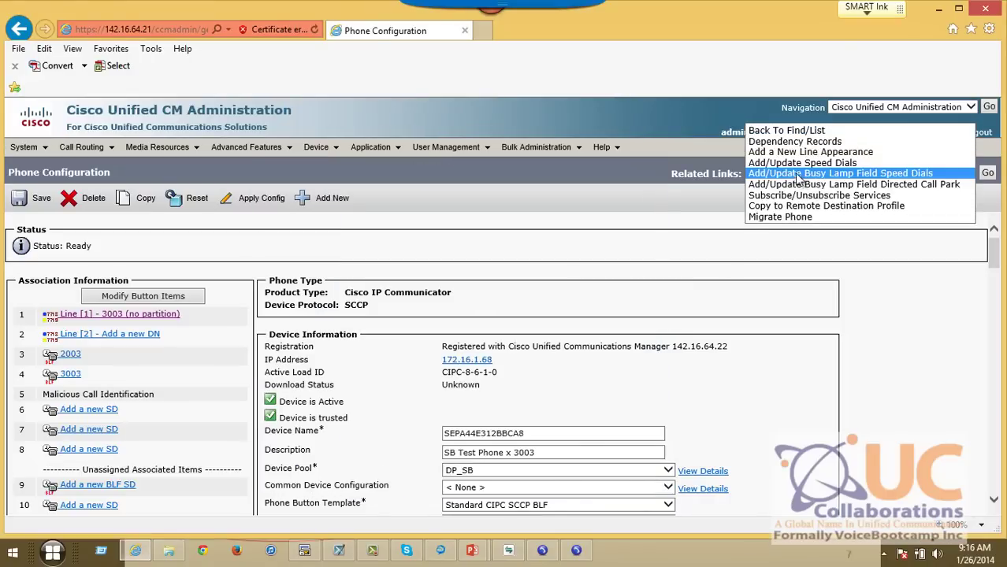
{"action": "left_click", "coordinate": [803, 164]}
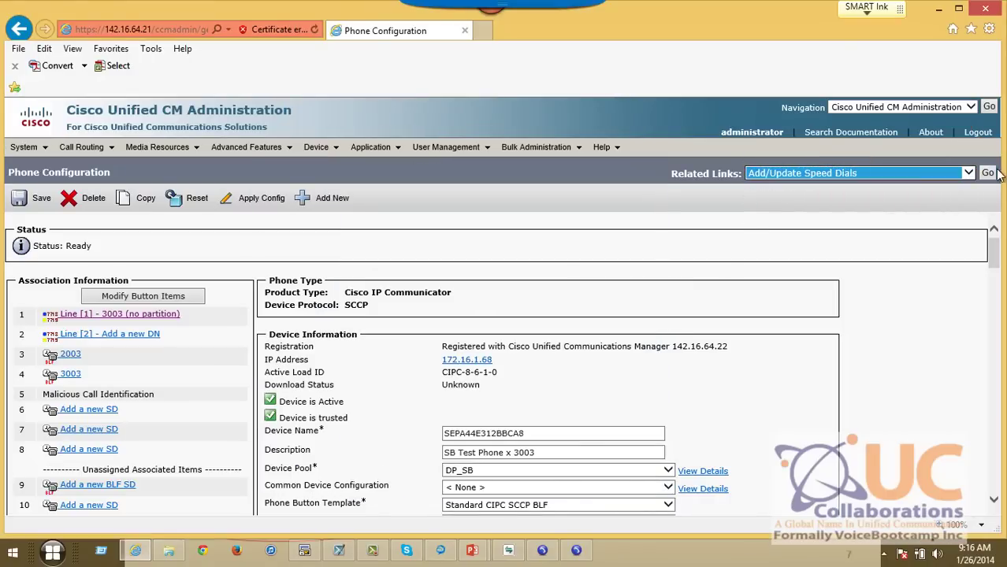
{"action": "left_click", "coordinate": [988, 172]}
{"action": "left_click", "coordinate": [148, 189]}
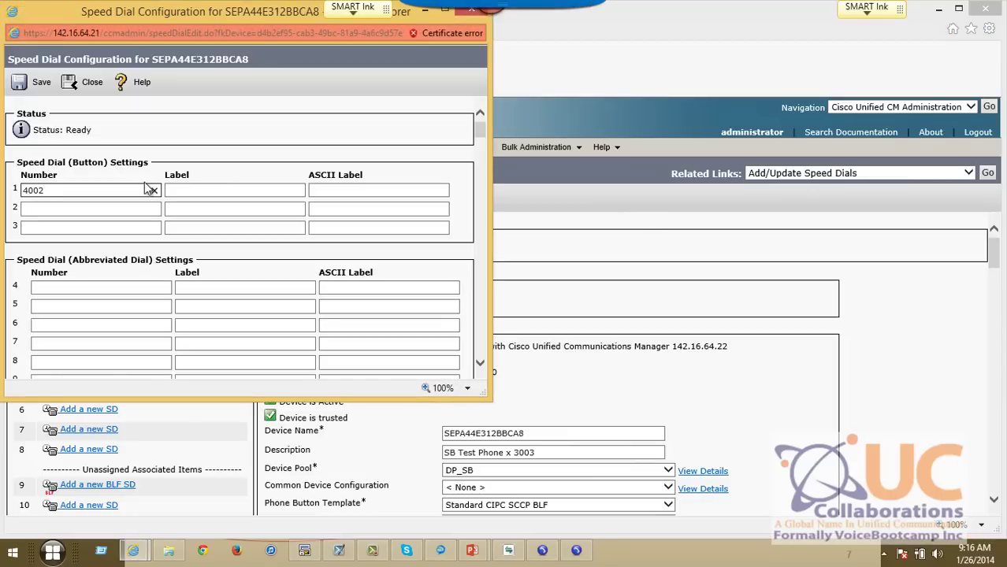
{"action": "type", "text": "4001"}
{"action": "key", "text": "Tab"}
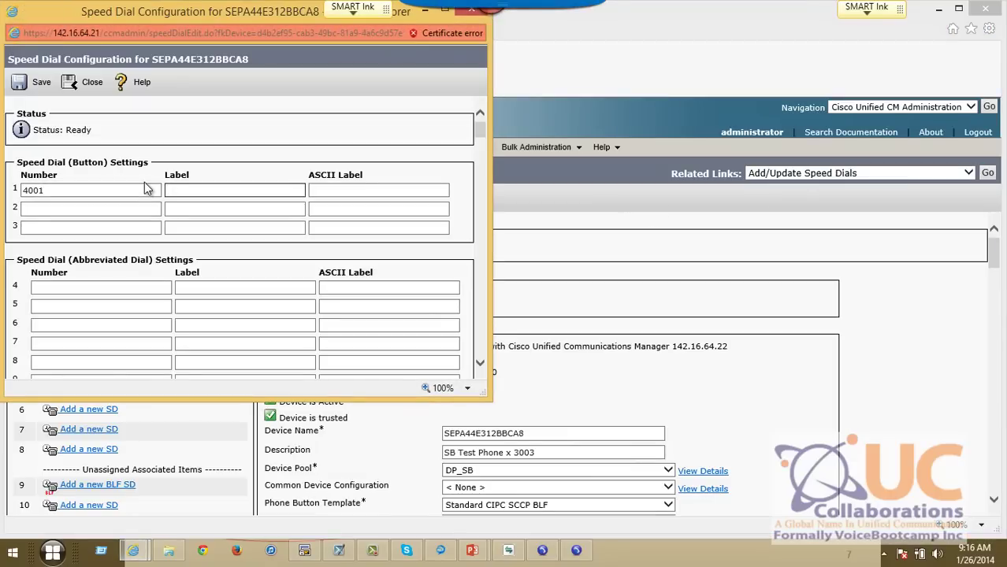
{"action": "type", "text": "Regular Speed Dial"}
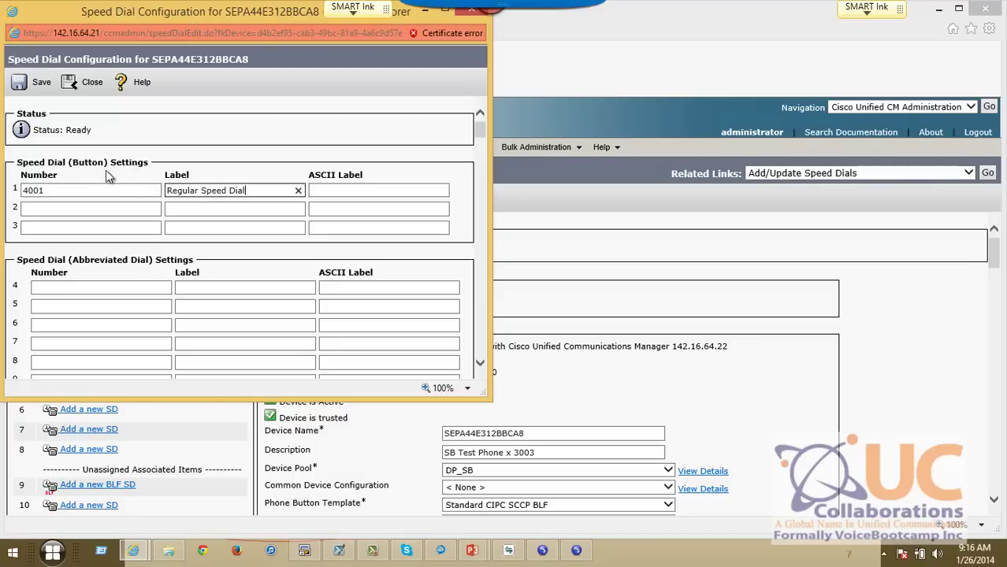
{"action": "left_click", "coordinate": [20, 87]}
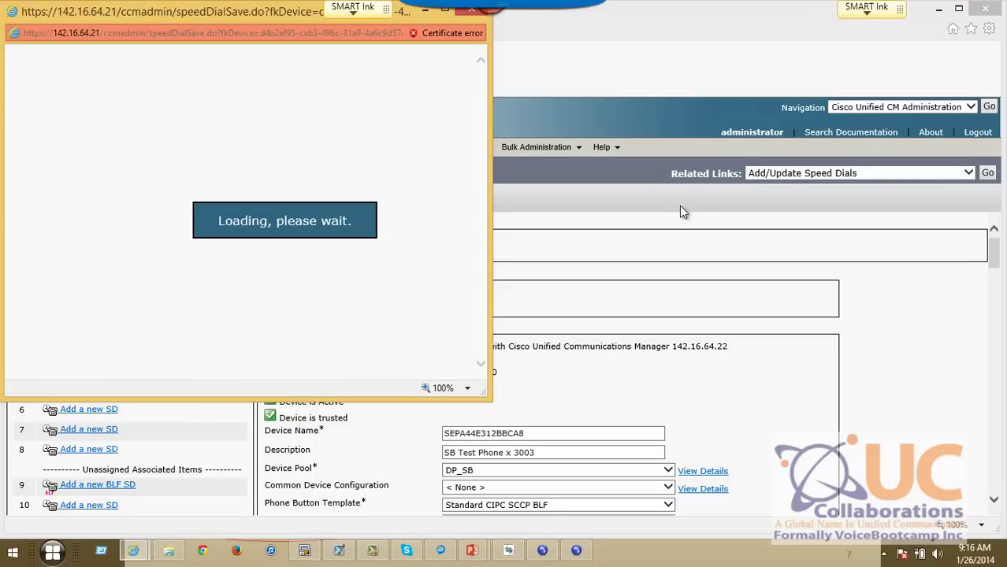
{"action": "left_click_drag", "start_coordinate": [290, 13], "coordinate": [319, 96]}
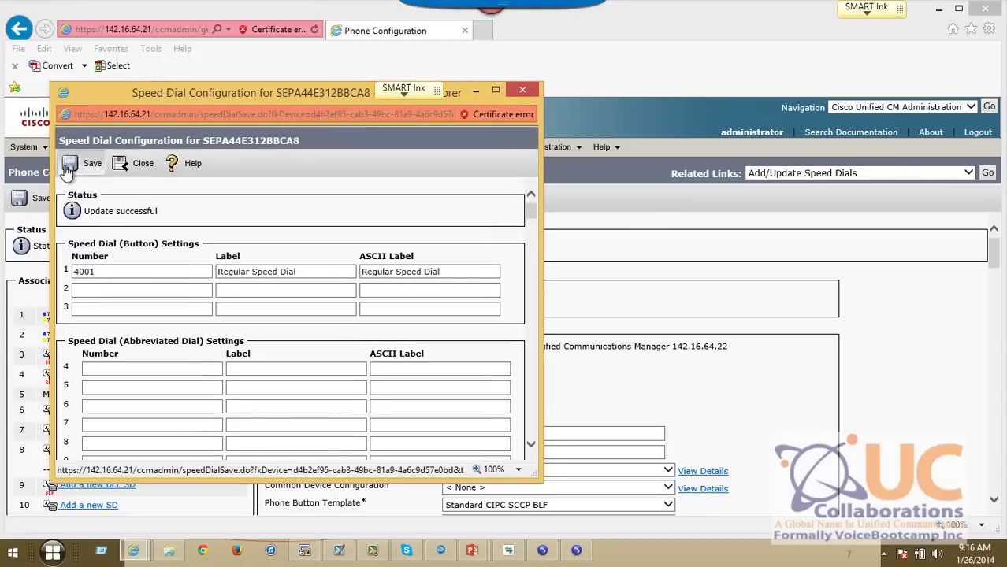
{"action": "left_click", "coordinate": [136, 163]}
{"action": "left_click", "coordinate": [524, 91]}
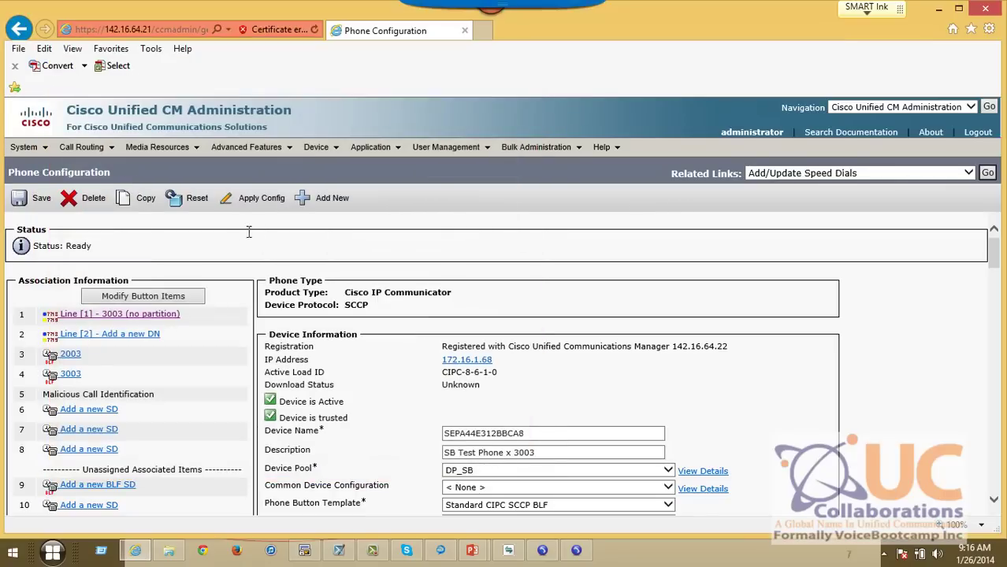
Apply the configuration to the phone and exit the Cisco IP Communicator softphone.
{"action": "left_click", "coordinate": [253, 198]}
{"action": "left_click", "coordinate": [249, 366]}
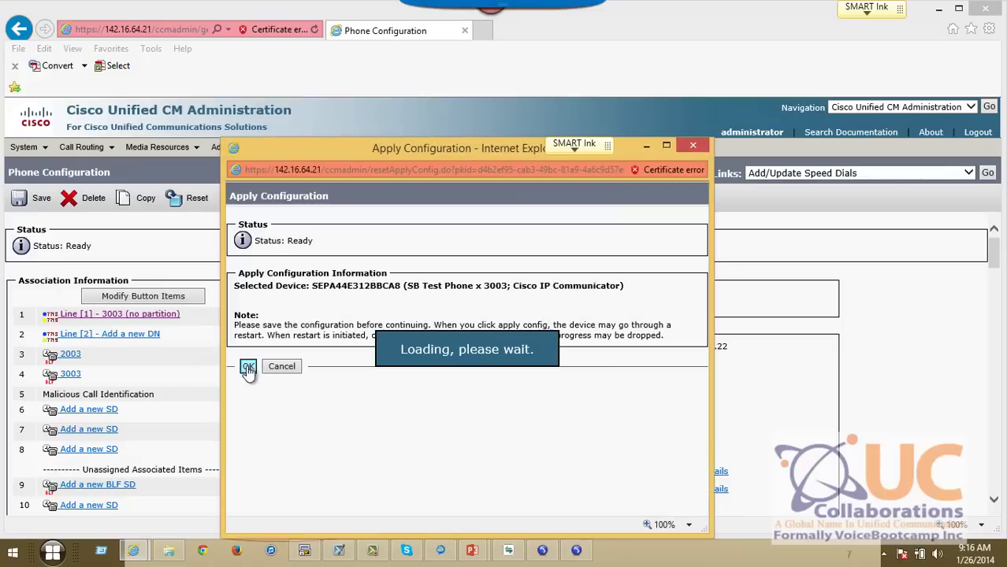
{"action": "left_click", "coordinate": [508, 550]}
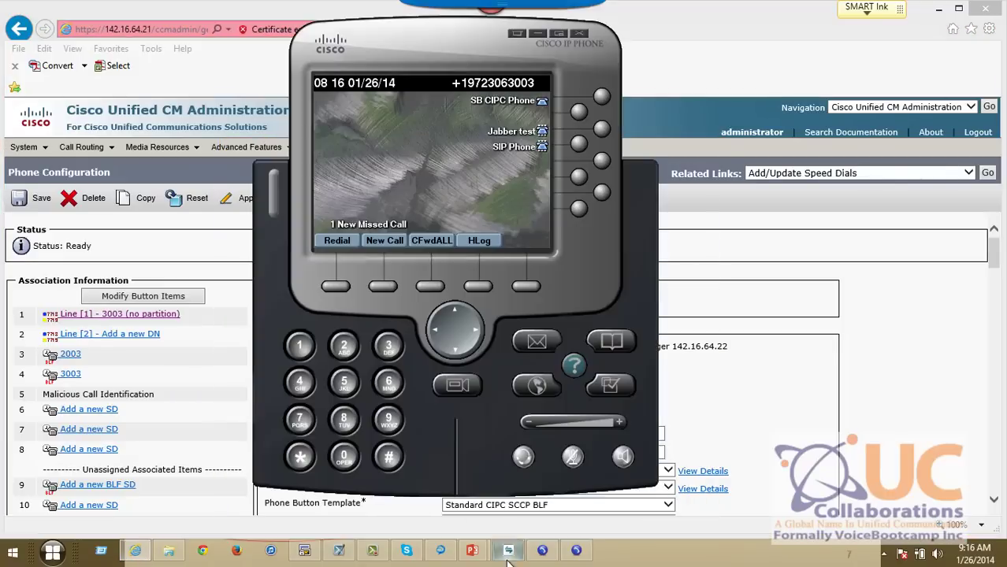
{"action": "left_click_drag", "start_coordinate": [480, 83], "coordinate": [527, 80]}
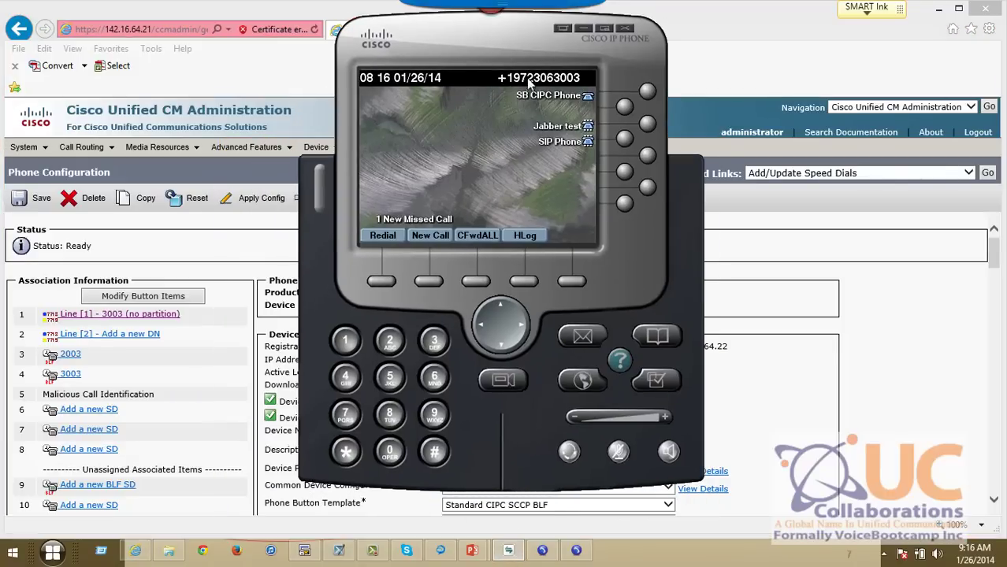
{"action": "right_click", "coordinate": [520, 174]}
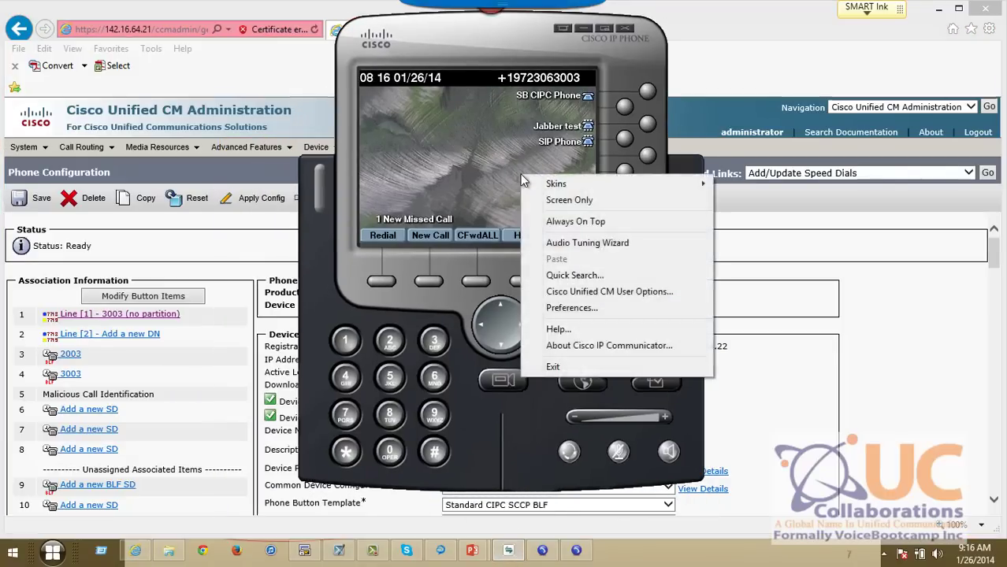
{"action": "left_click", "coordinate": [552, 368]}
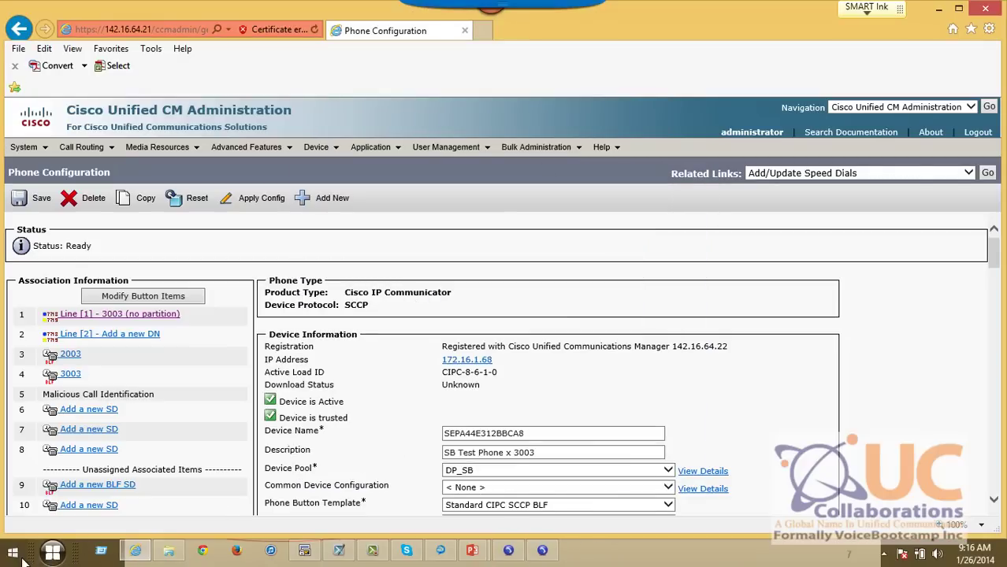
Search the installed apps for "ip com" and launch Cisco IP Communicator.
{"action": "left_click", "coordinate": [52, 556]}
{"action": "left_click", "coordinate": [98, 523]}
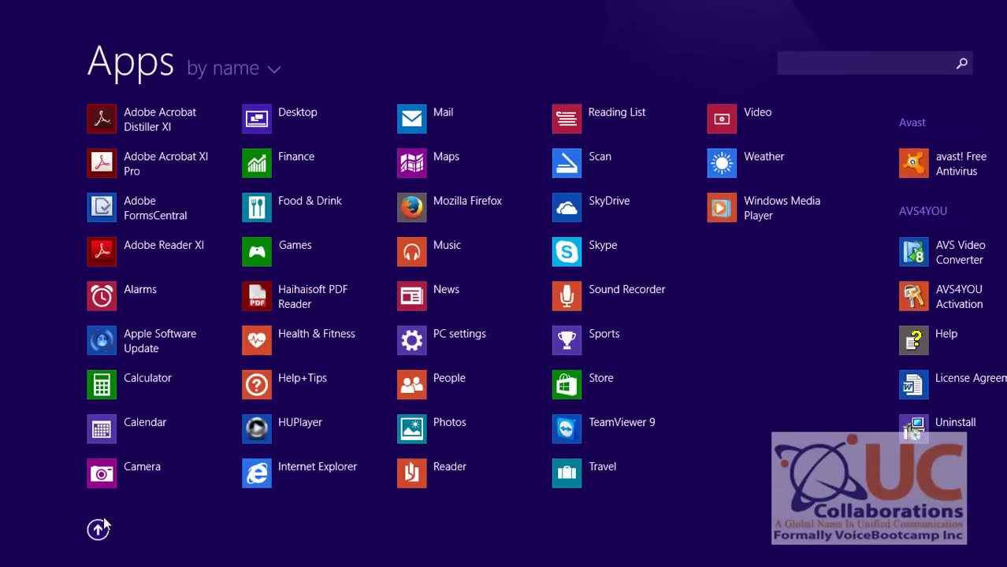
{"action": "left_click", "coordinate": [807, 66]}
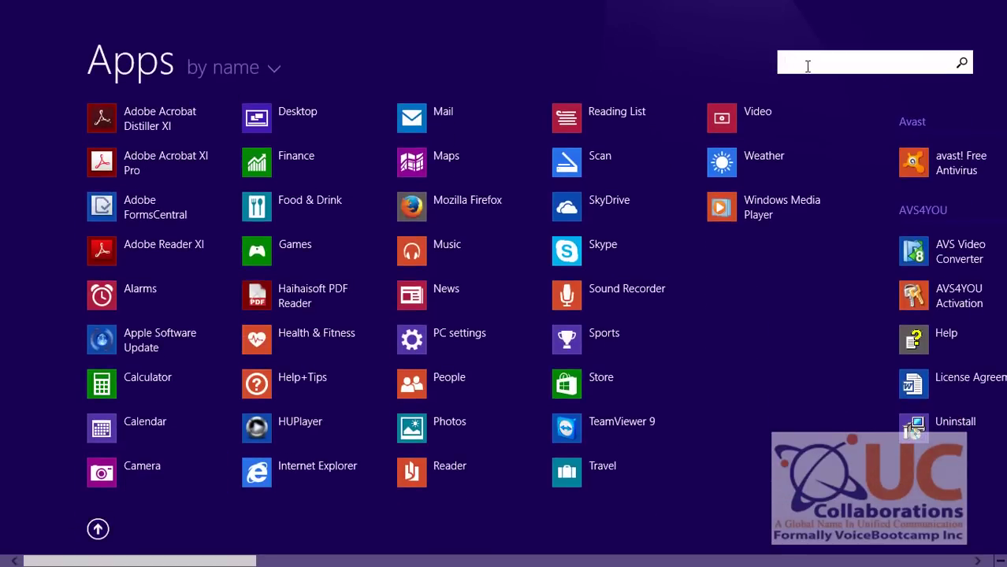
{"action": "type", "text": "ip com"}
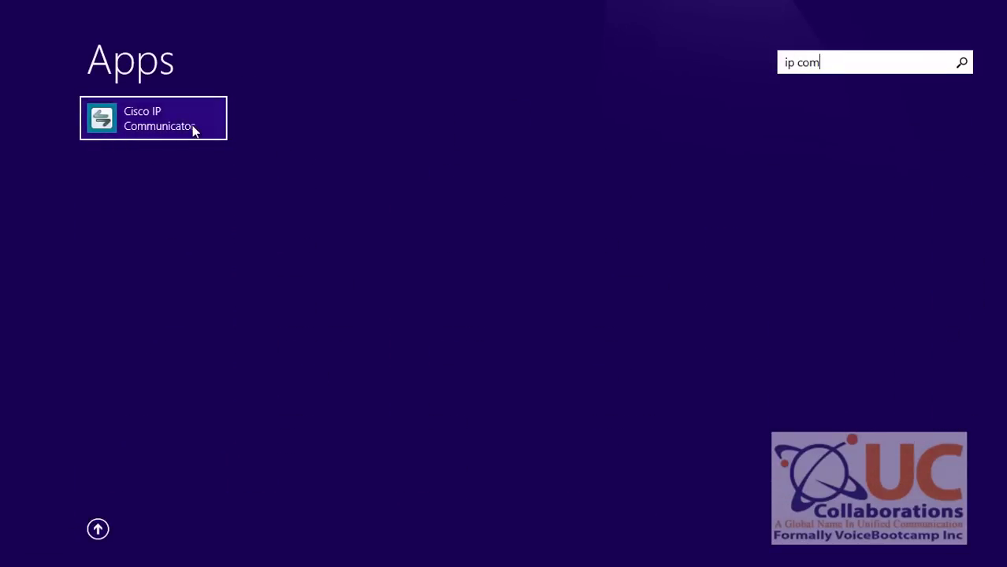
{"action": "left_click", "coordinate": [195, 130]}
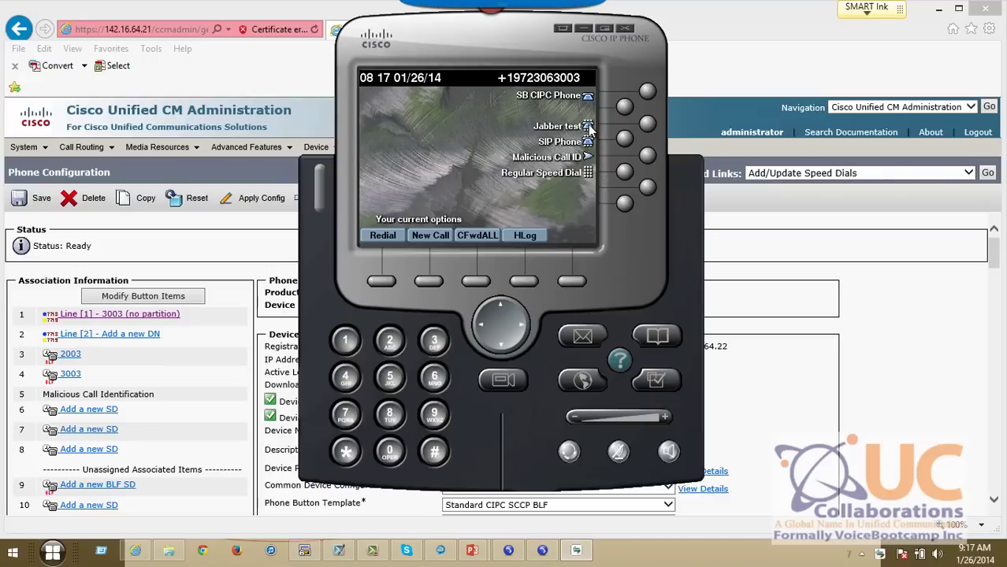
Switch to Cisco Jabber, place a test call to 4004 while watching the softphone's Jabber test BLF button, and end the call.
{"action": "left_click", "coordinate": [439, 551]}
{"action": "double_click", "coordinate": [614, 155]}
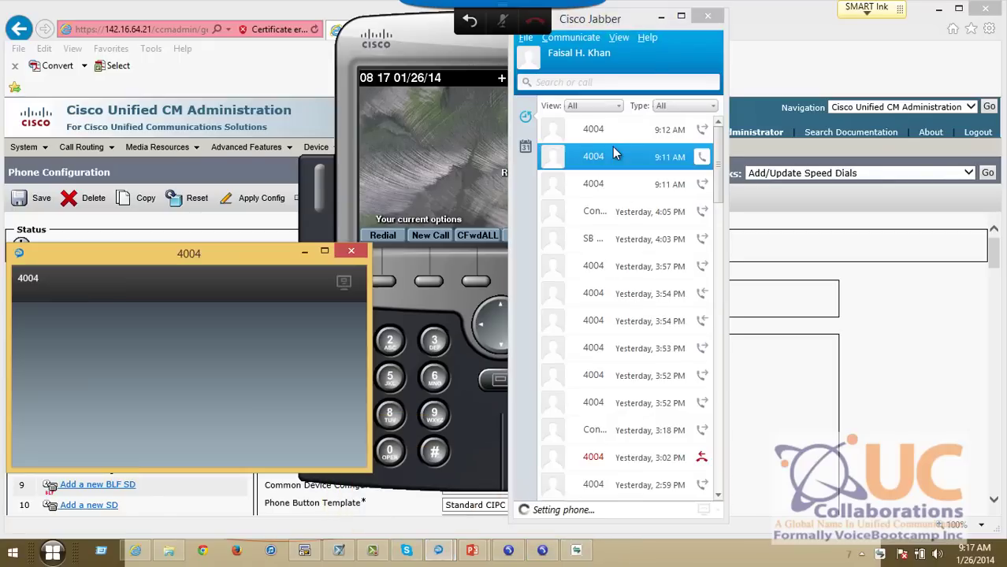
{"action": "left_click_drag", "start_coordinate": [591, 18], "coordinate": [257, 24]}
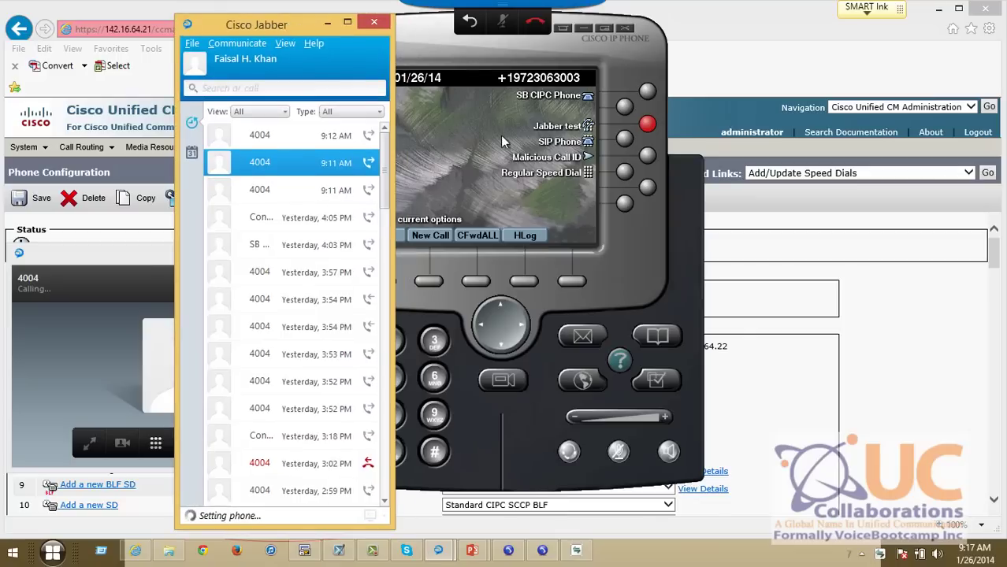
{"action": "left_click", "coordinate": [549, 130]}
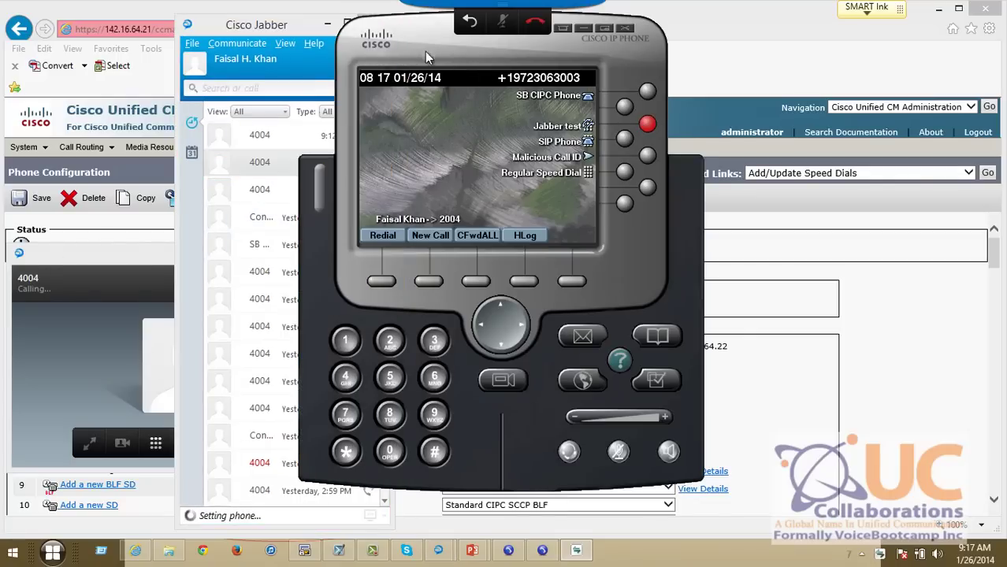
{"action": "left_click_drag", "start_coordinate": [376, 90], "coordinate": [639, 114]}
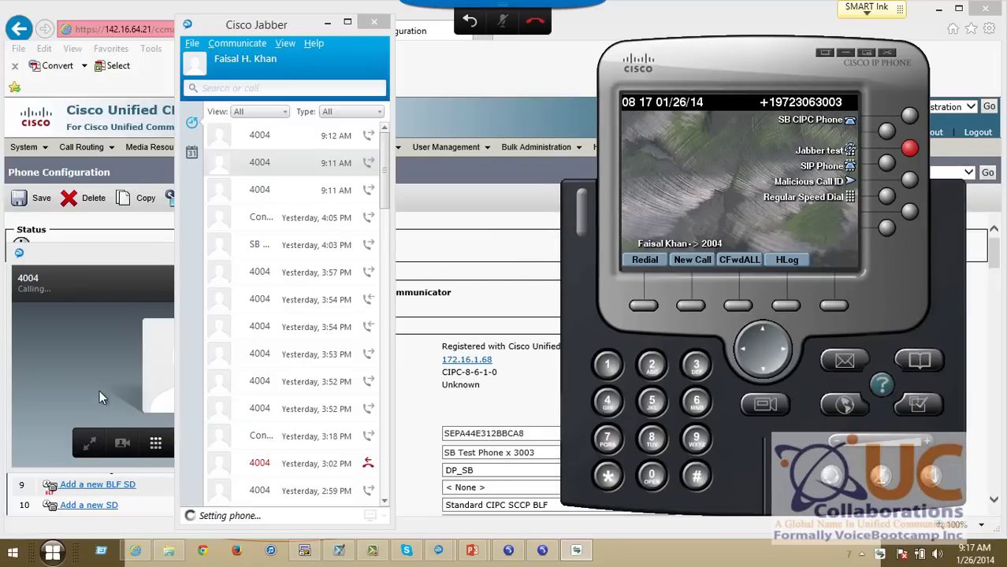
{"action": "left_click", "coordinate": [288, 442]}
Switch to the PowerPoint slide show and advance to the Native Call Queuing slide.
{"action": "mouse_move", "coordinate": [472, 550]}
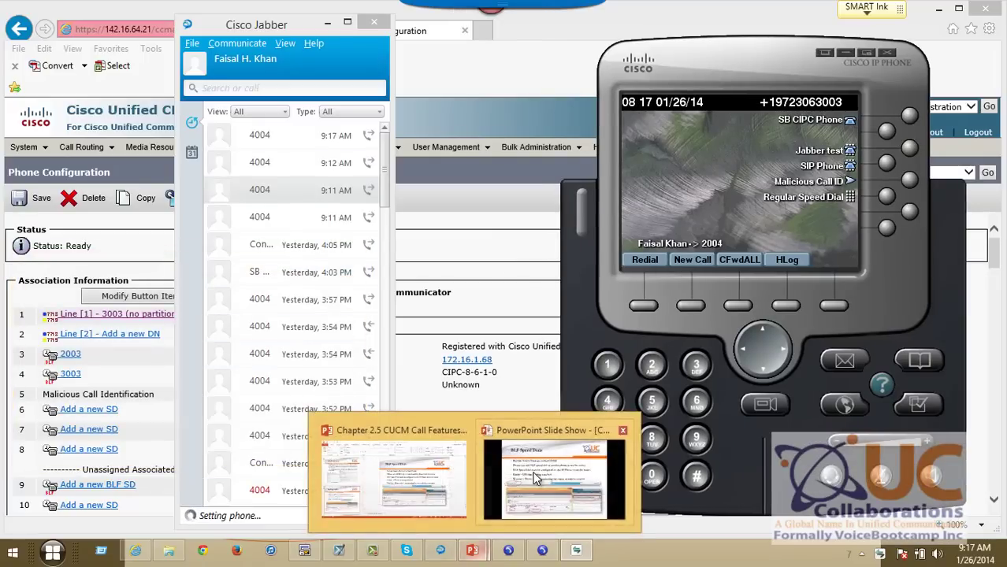
{"action": "left_click", "coordinate": [560, 483]}
{"action": "left_click", "coordinate": [534, 471]}
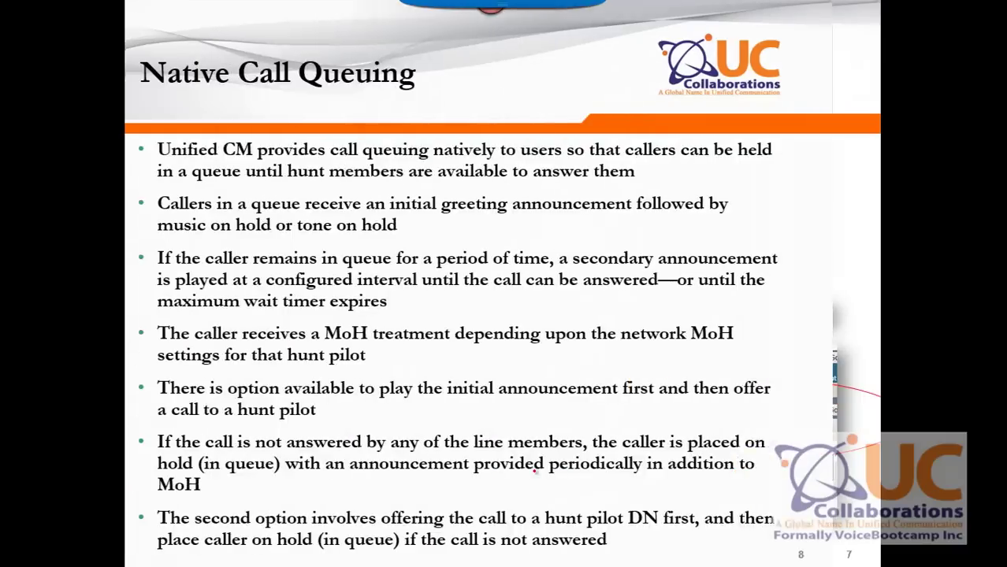
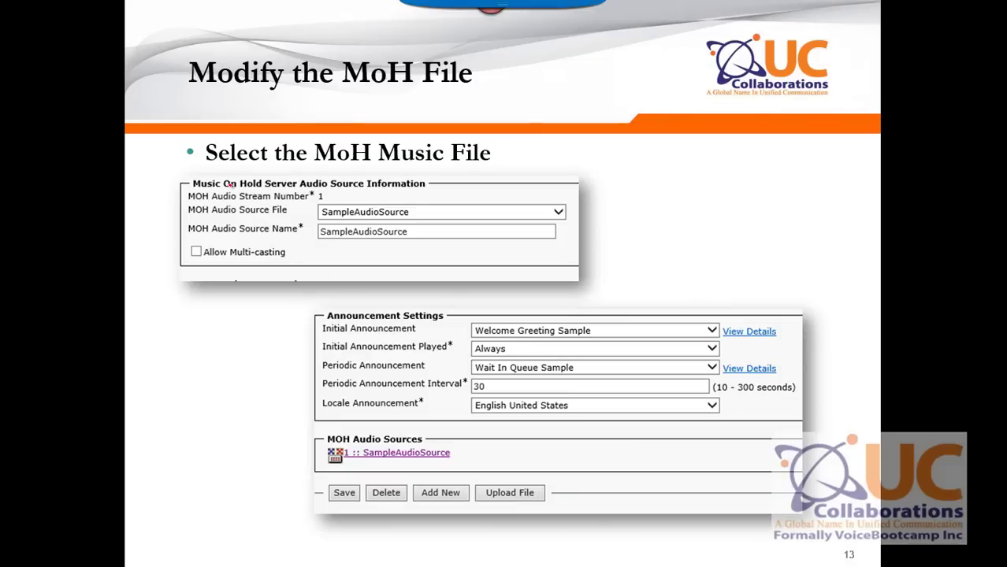
Circle the MOH audio source values and announcement setting labels on the Modify the MoH File slide, and underline Initial Announcement and Welcome Greeting Sample.
{"action": "mouse_move", "coordinate": [319, 198]}
{"action": "left_mouse_down"}
{"action": "mouse_move", "coordinate": [484, 210]}
{"action": "mouse_move", "coordinate": [368, 194]}
{"action": "left_mouse_up"}
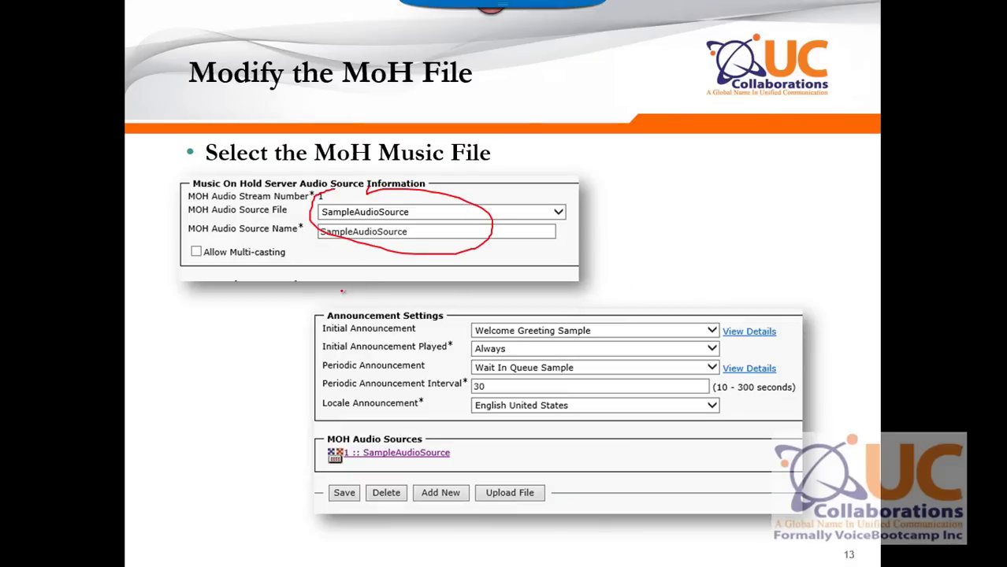
{"action": "mouse_move", "coordinate": [304, 380]}
{"action": "left_mouse_down"}
{"action": "mouse_move", "coordinate": [377, 433]}
{"action": "mouse_move", "coordinate": [452, 411]}
{"action": "left_mouse_up"}
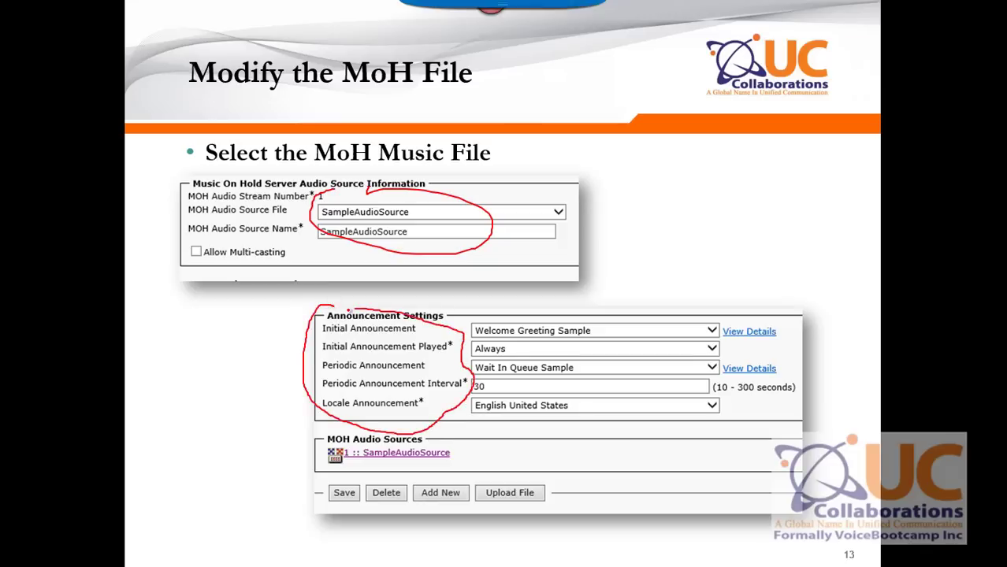
{"action": "left_click_drag", "start_coordinate": [323, 339], "coordinate": [587, 346]}
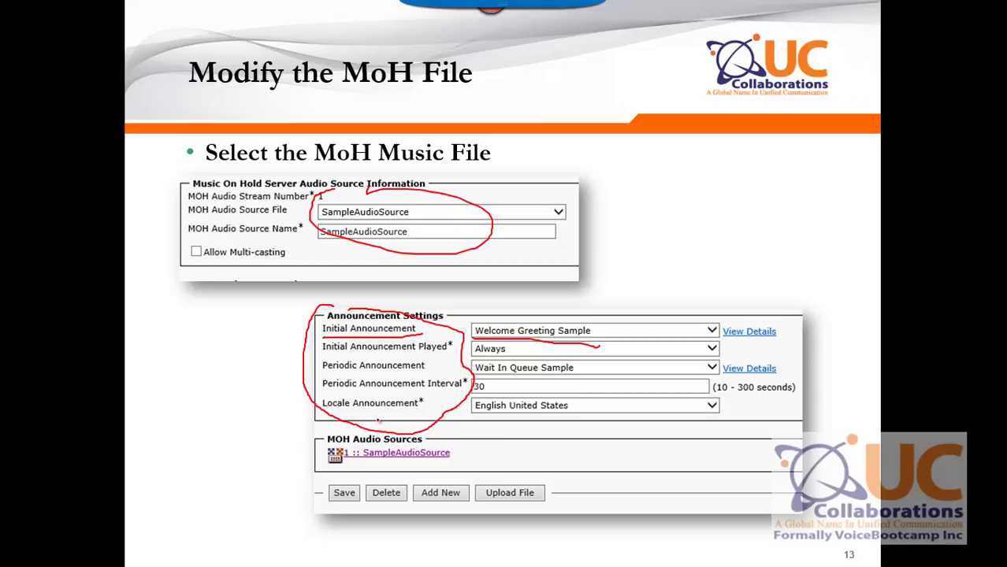
Switch from the slide show back to Cisco Unified CM Administration in Internet Explorer.
{"action": "key", "text": "alt+Tab"}
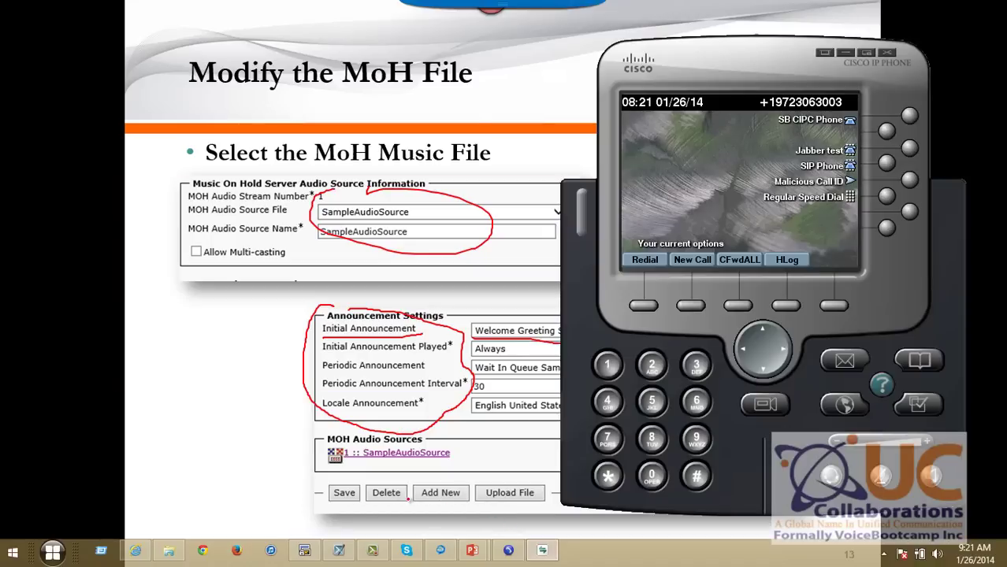
{"action": "key", "text": "alt+Tab"}
{"action": "key", "text": "super"}
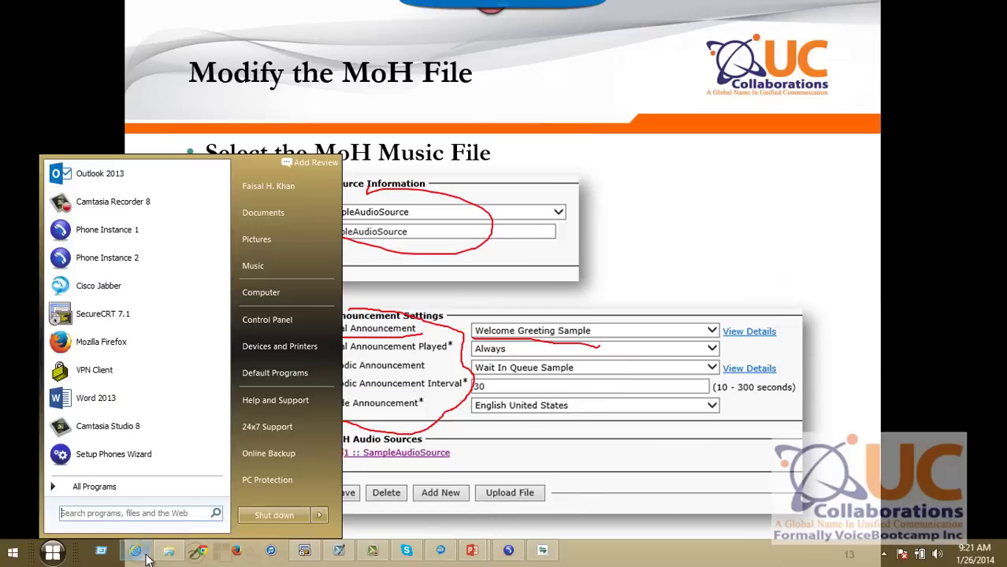
{"action": "left_click", "coordinate": [135, 550]}
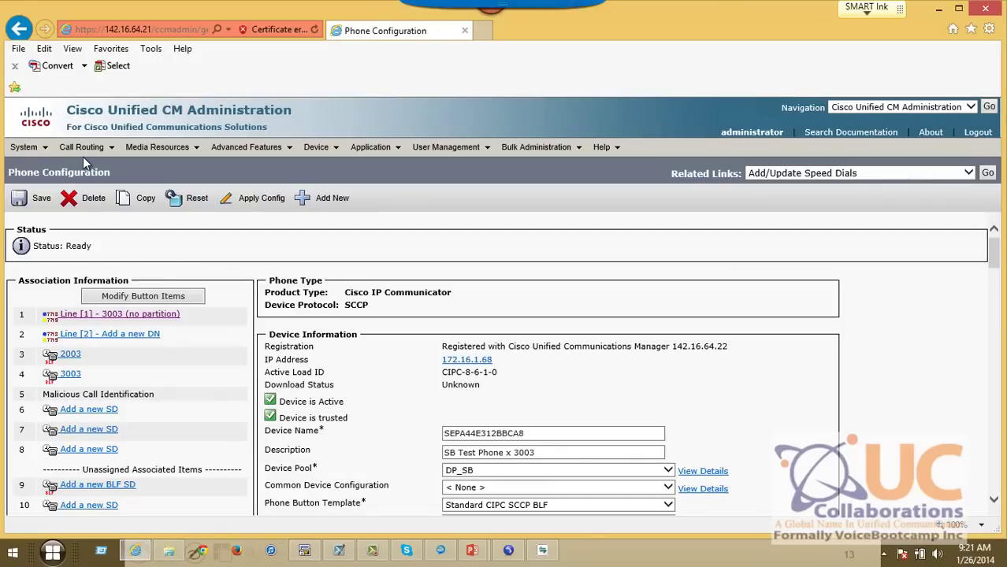
Start a new line group named SalesLineGroup and enable Automatically Logout Hunt Member on No Answer.
{"action": "mouse_move", "coordinate": [82, 148]}
{"action": "mouse_move", "coordinate": [131, 158]}
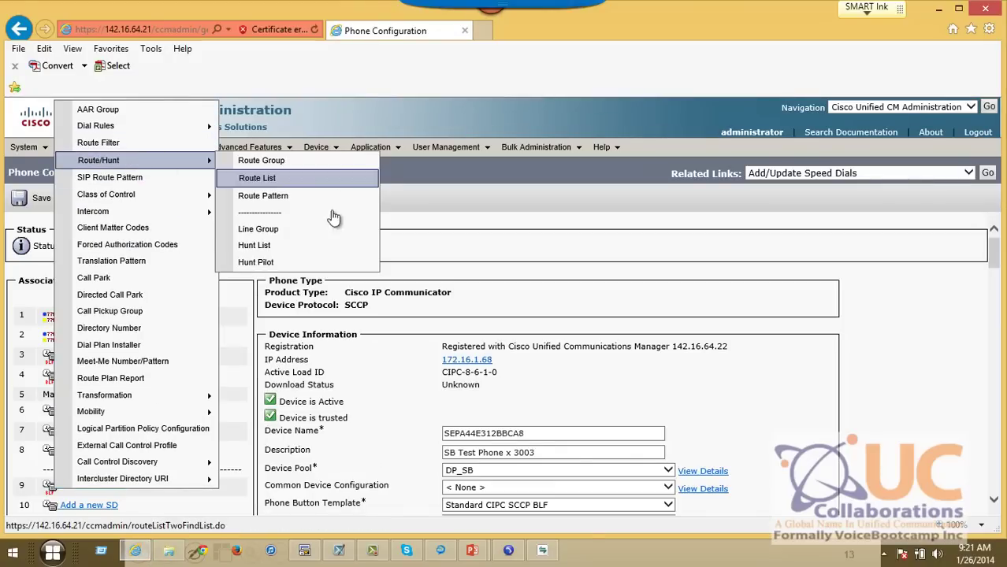
{"action": "left_click", "coordinate": [281, 227]}
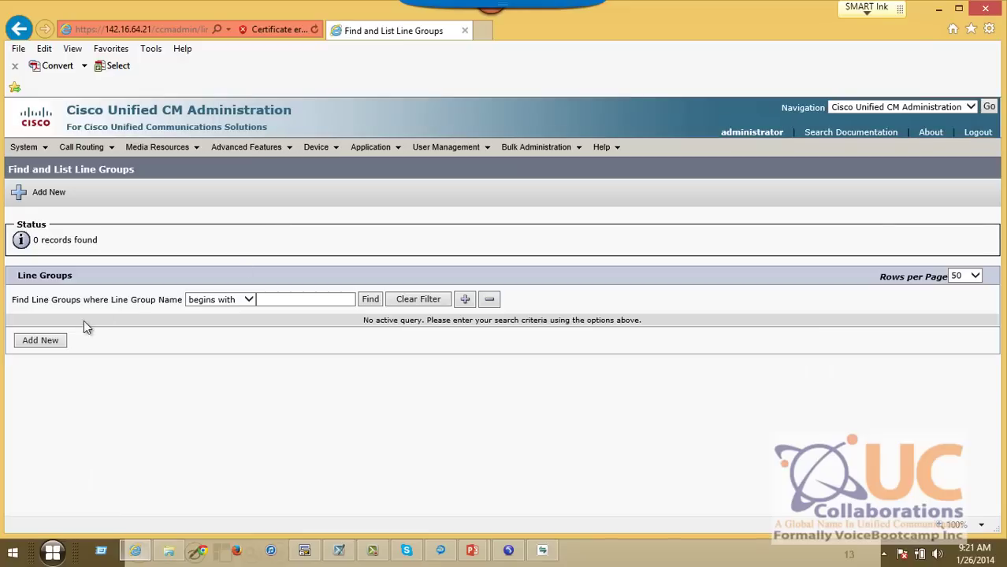
{"action": "left_click", "coordinate": [41, 340]}
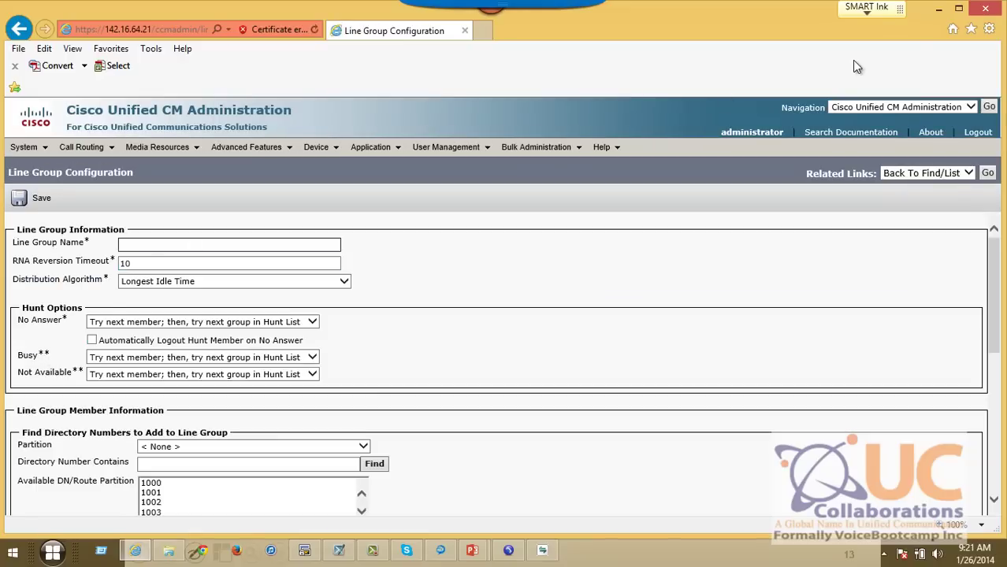
{"action": "type", "text": "SalesLineGroup"}
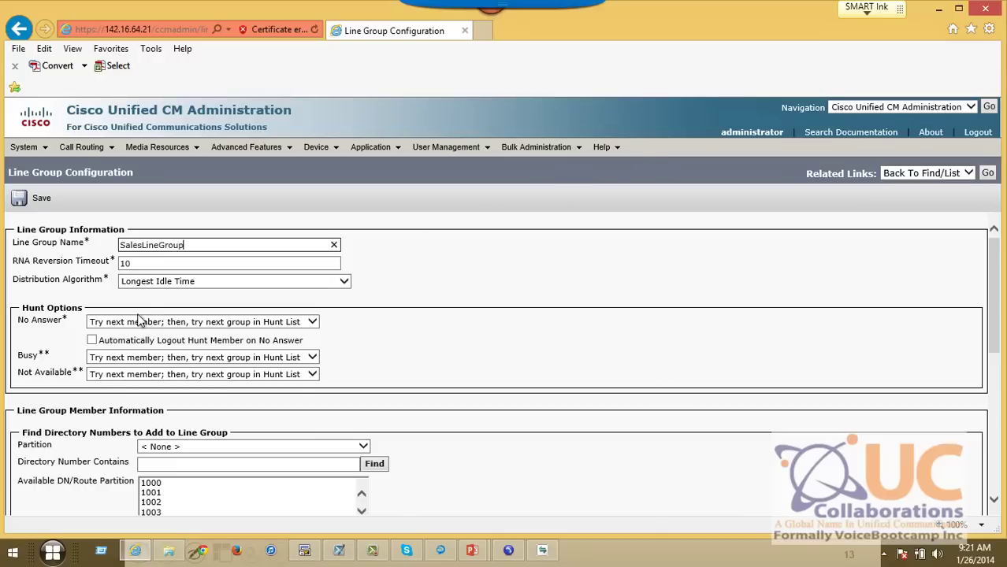
{"action": "left_click", "coordinate": [92, 340]}
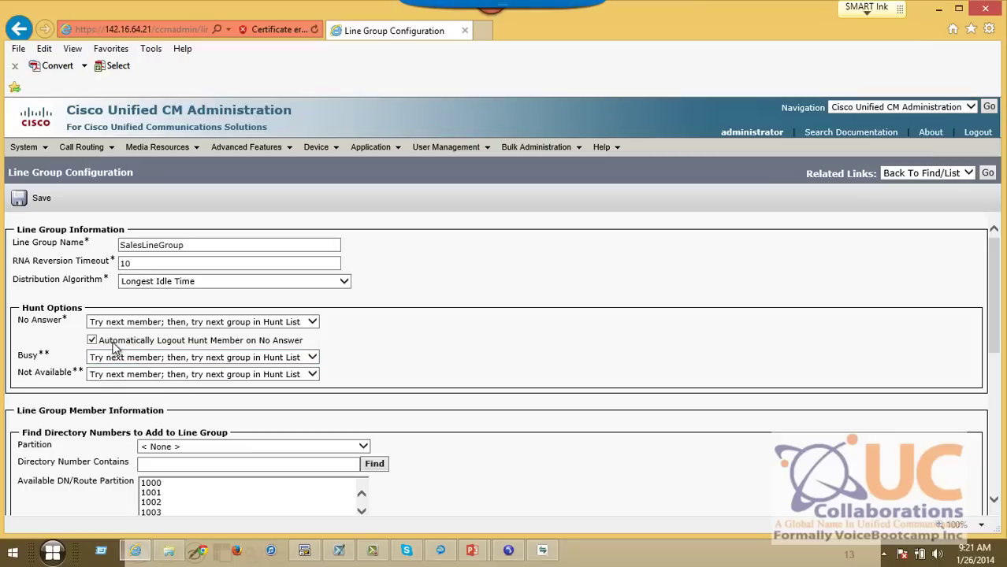
Add directory numbers 2004 and 3003 to SalesLineGroup and save the line group.
{"action": "left_click_drag", "start_coordinate": [114, 347], "coordinate": [239, 353]}
{"action": "left_click", "coordinate": [409, 372]}
{"action": "scroll", "coordinate": [399, 363], "scroll_direction": "down", "scroll_amount": 3}
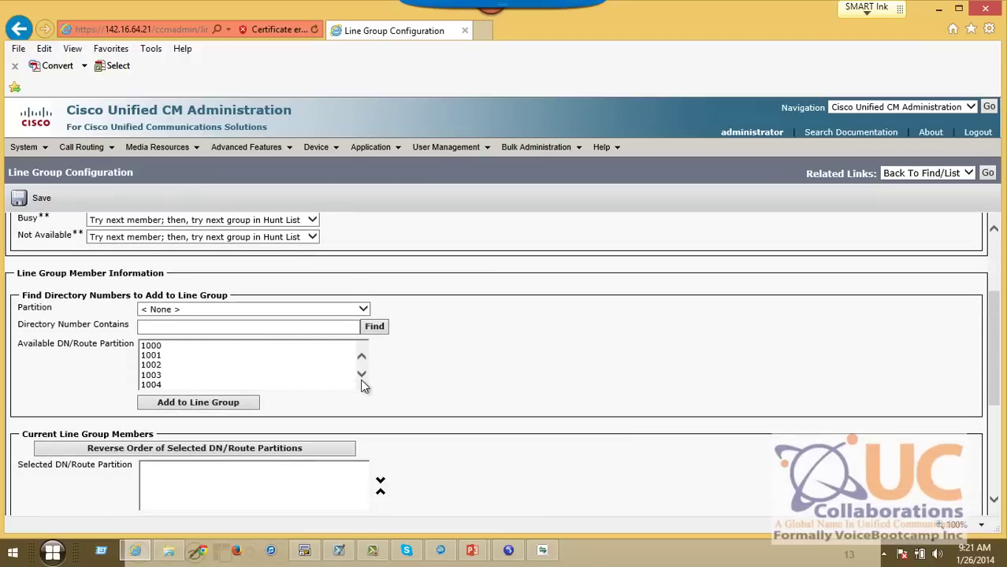
{"action": "scroll", "coordinate": [363, 380], "scroll_direction": "down", "scroll_amount": 5}
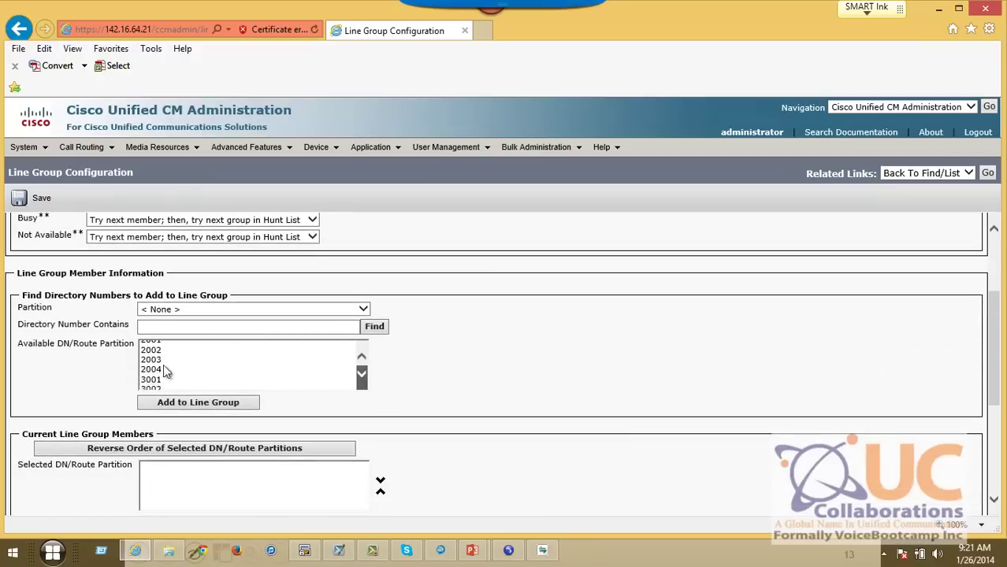
{"action": "left_click", "coordinate": [156, 354]}
{"action": "left_click", "coordinate": [180, 401]}
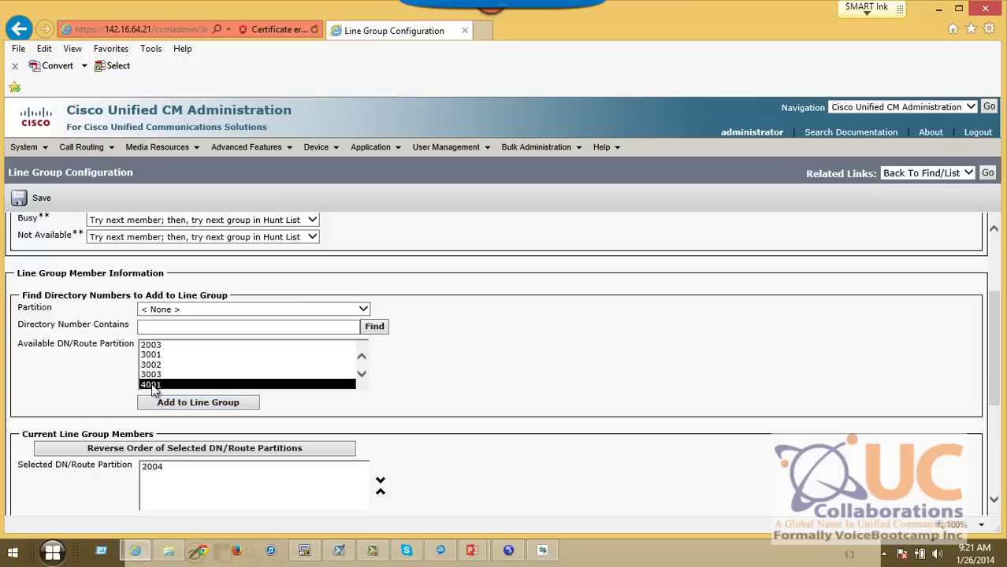
{"action": "left_click", "coordinate": [158, 384]}
{"action": "left_click", "coordinate": [210, 402]}
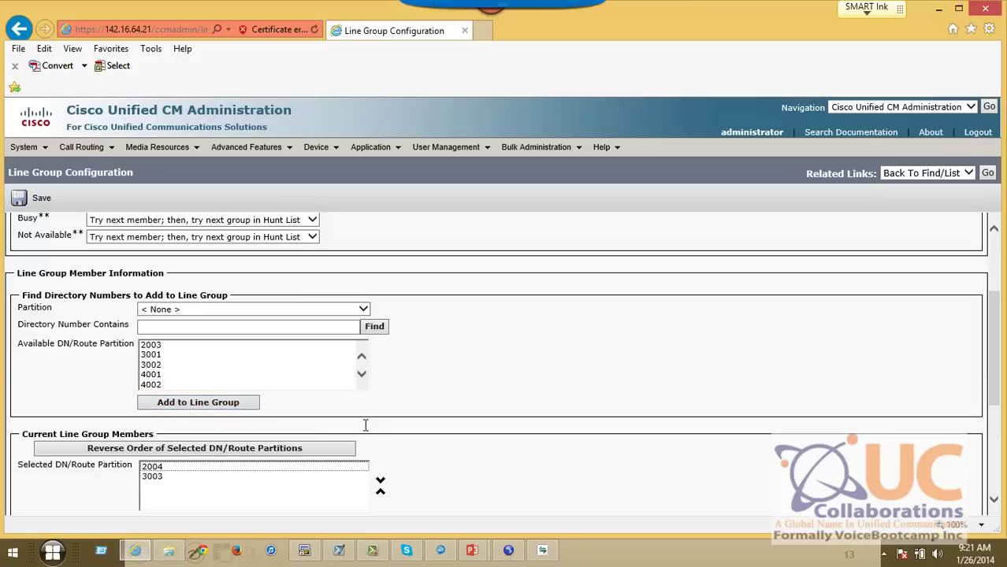
{"action": "left_click", "coordinate": [19, 198]}
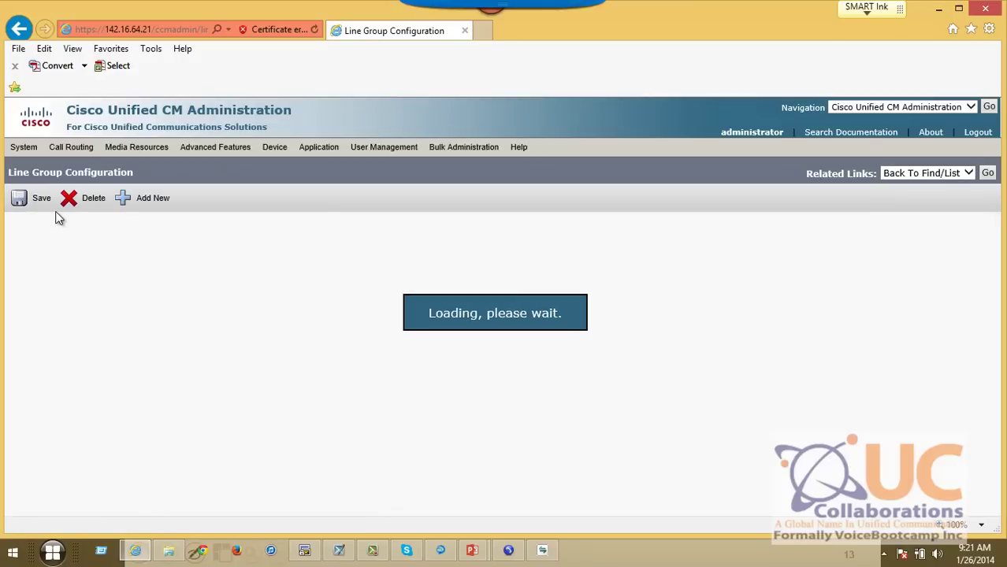
{"action": "left_click", "coordinate": [40, 200]}
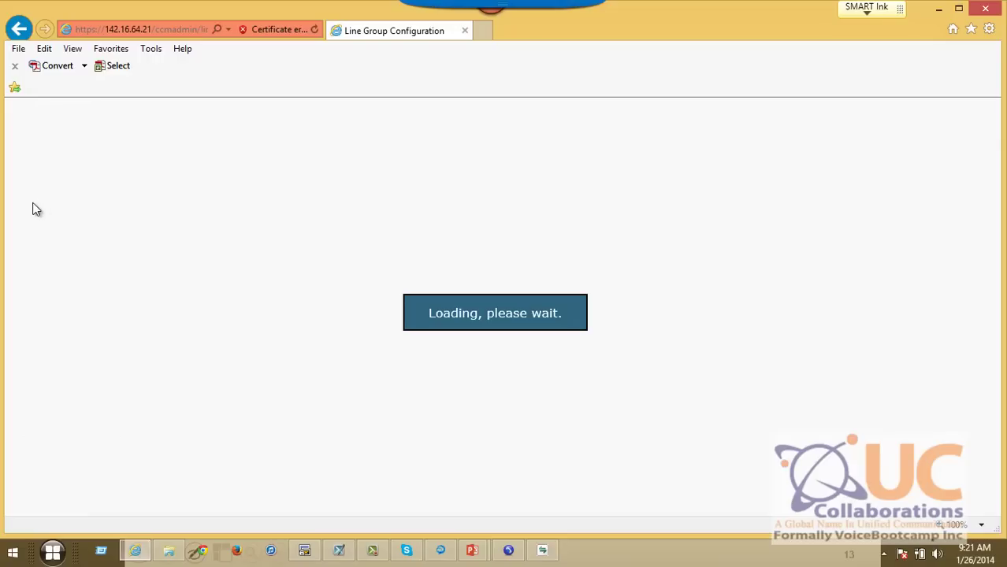
Create and save an enabled hunt list named SalesHuntList with Communications Manager group GRP_HQ.
{"action": "left_click", "coordinate": [79, 147]}
{"action": "mouse_move", "coordinate": [181, 159]}
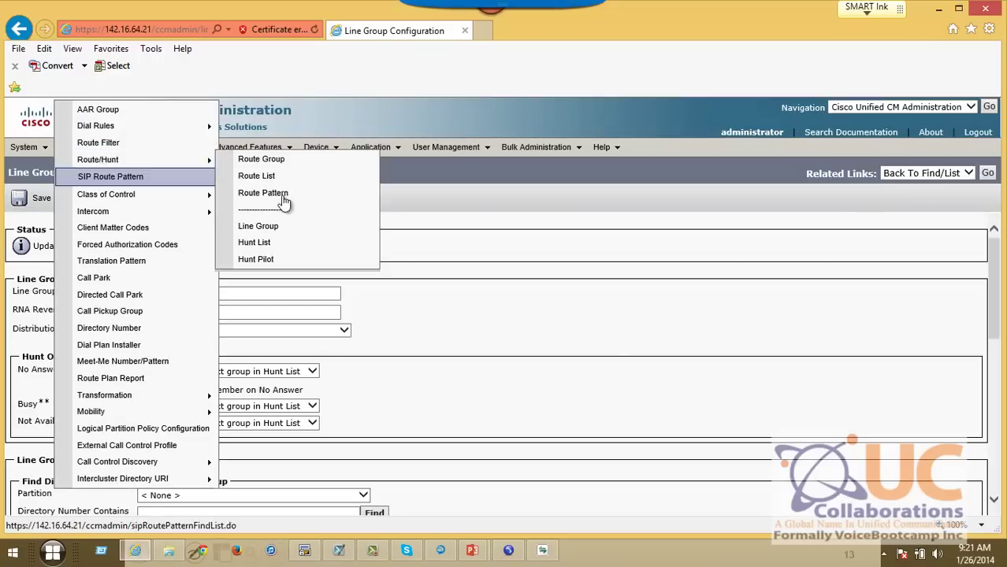
{"action": "left_click", "coordinate": [288, 246]}
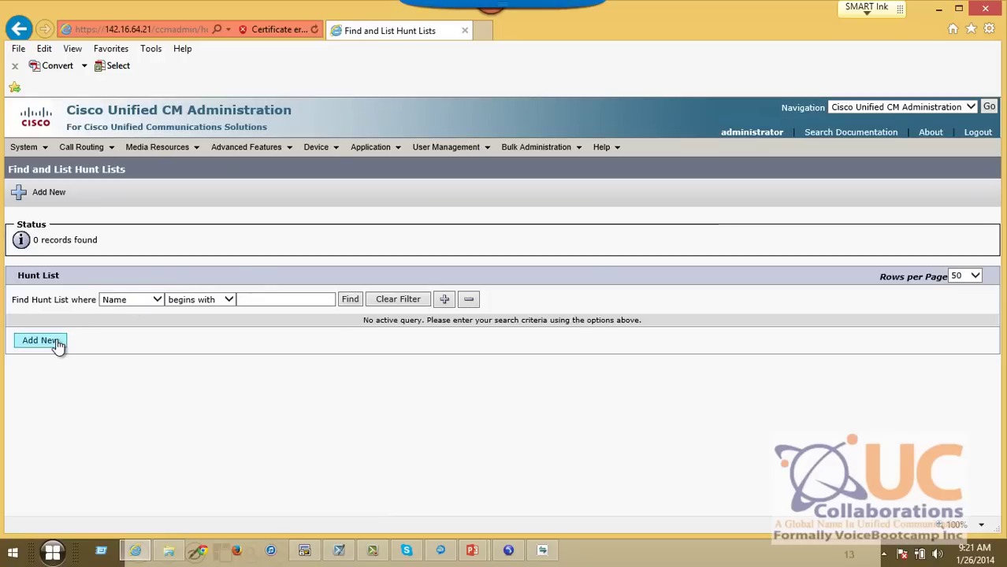
{"action": "left_click", "coordinate": [41, 341]}
{"action": "left_click", "coordinate": [226, 310]}
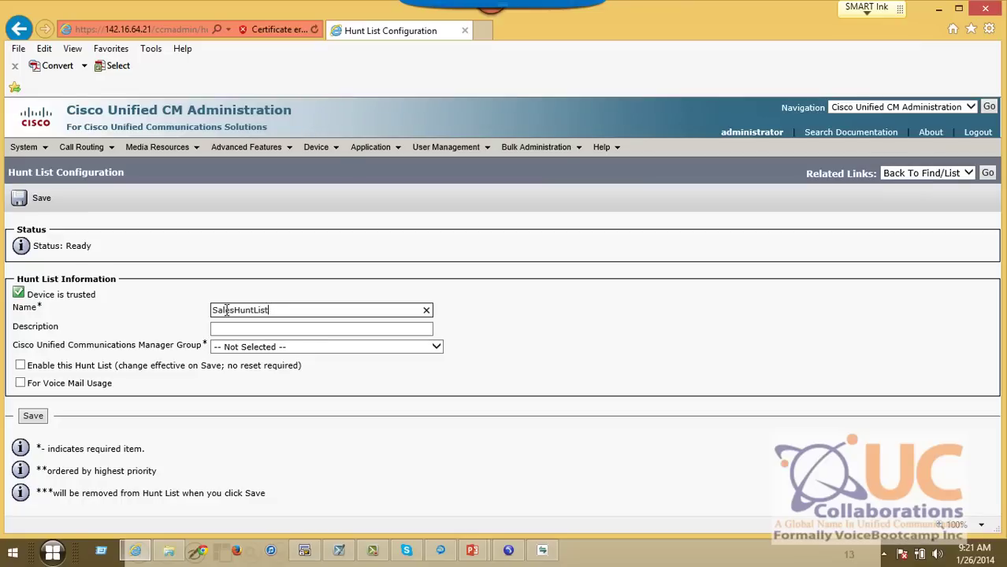
{"action": "left_click", "coordinate": [285, 347]}
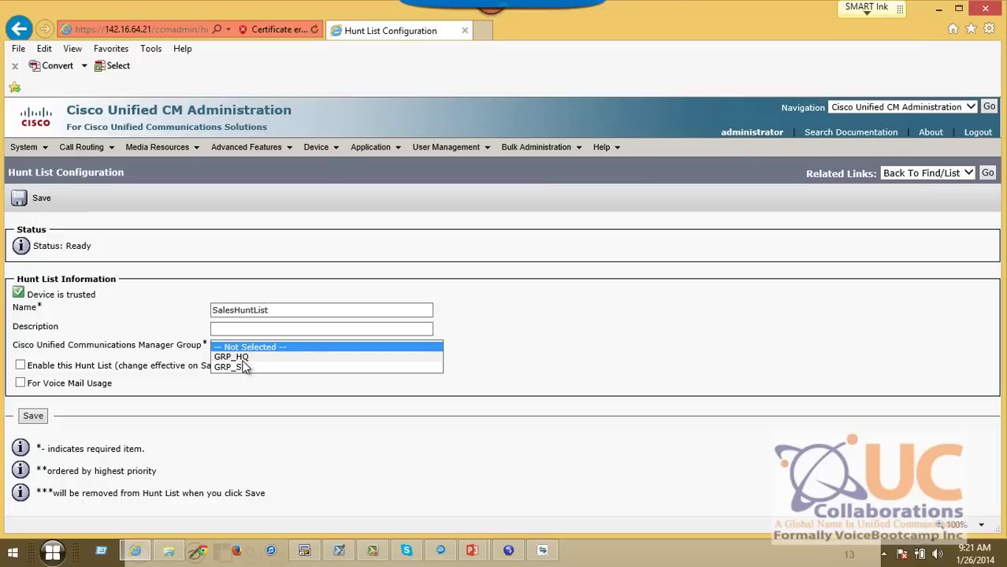
{"action": "left_click", "coordinate": [244, 367]}
{"action": "left_click", "coordinate": [244, 349]}
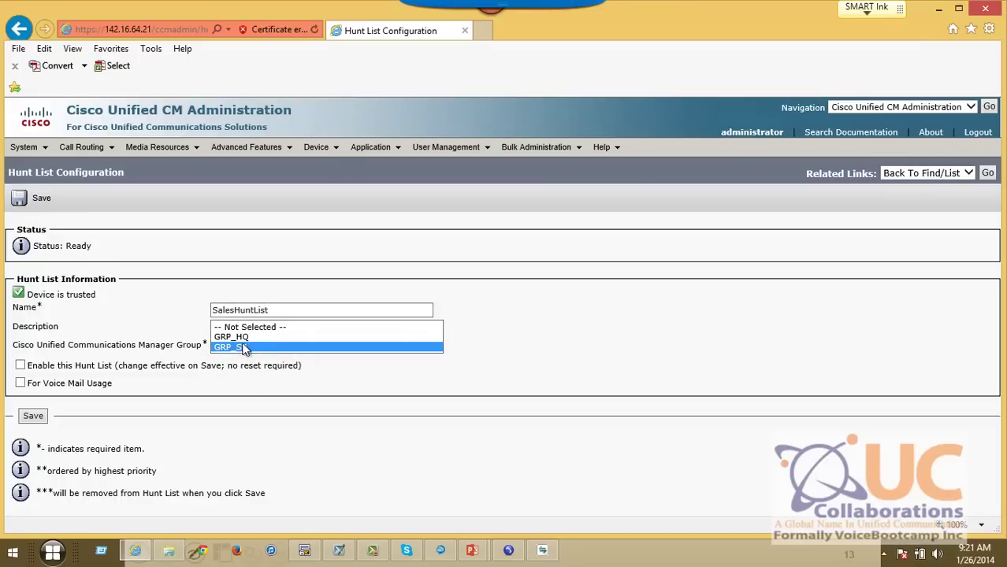
{"action": "left_click", "coordinate": [231, 337]}
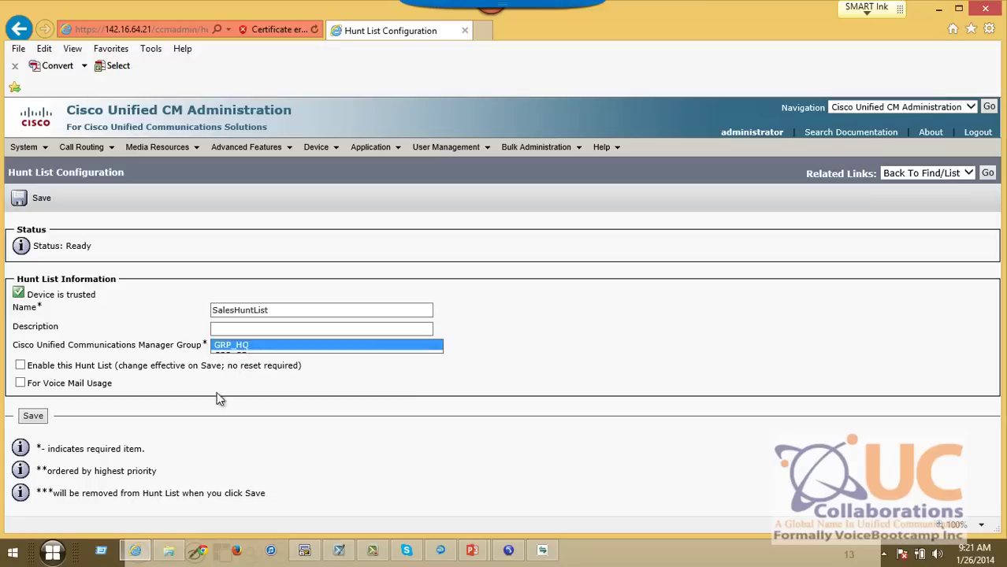
{"action": "left_click", "coordinate": [21, 366]}
{"action": "left_click", "coordinate": [33, 416]}
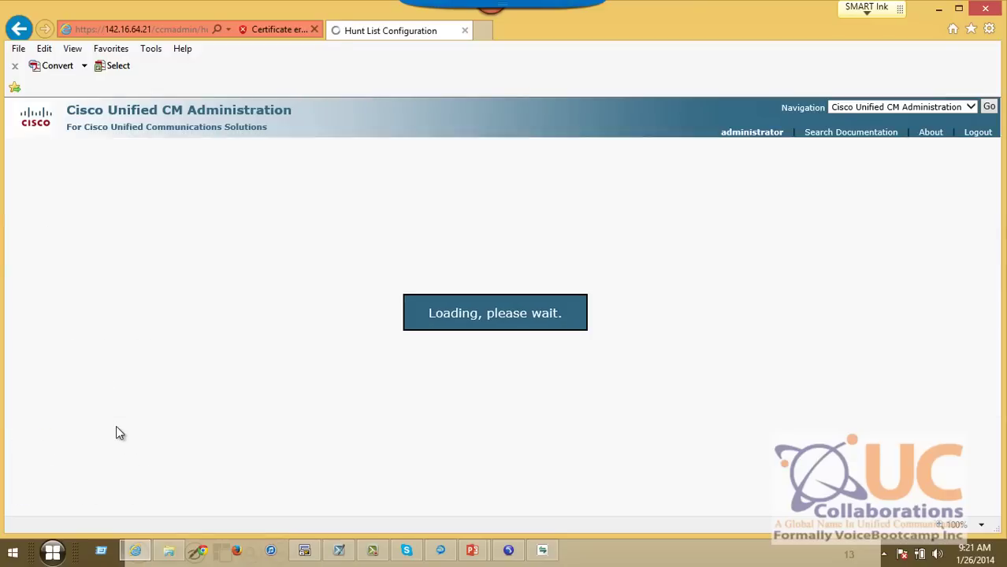
Add SalesLineGroup as a member of SalesHuntList and return to the hunt list configuration.
{"action": "scroll", "coordinate": [132, 430], "scroll_direction": "down", "scroll_amount": 1}
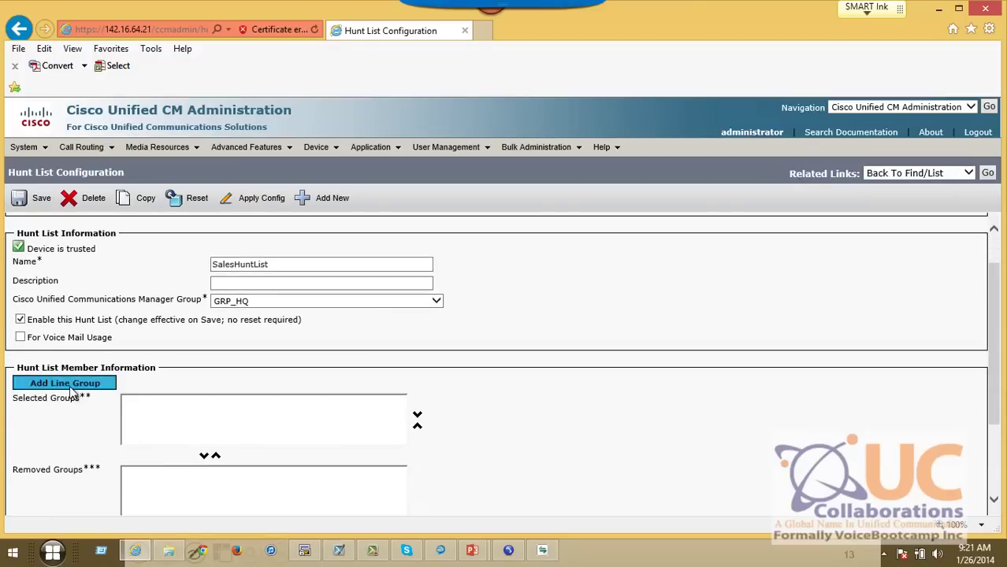
{"action": "left_click", "coordinate": [67, 383]}
{"action": "left_click", "coordinate": [149, 294]}
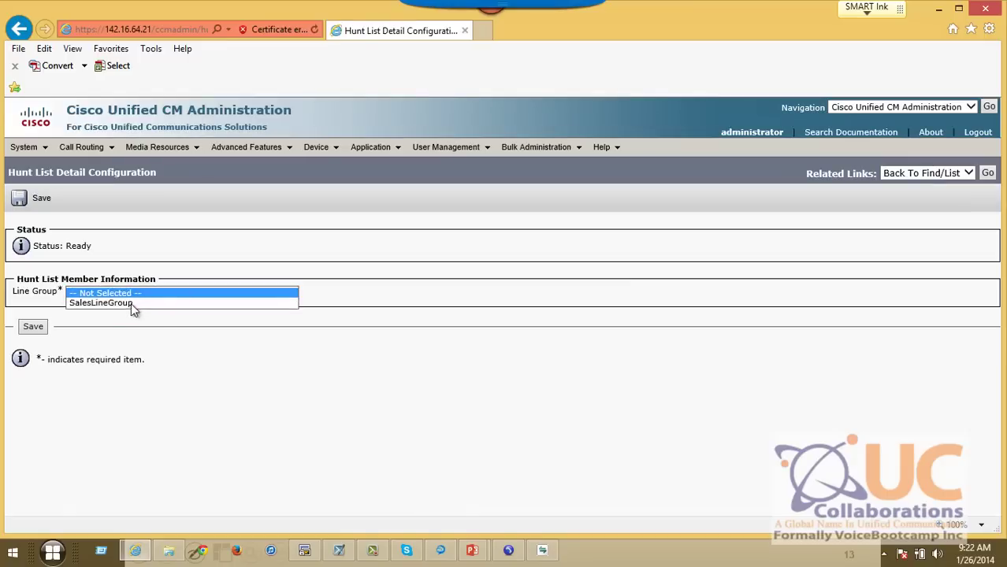
{"action": "left_click", "coordinate": [94, 304]}
{"action": "left_click", "coordinate": [32, 326]}
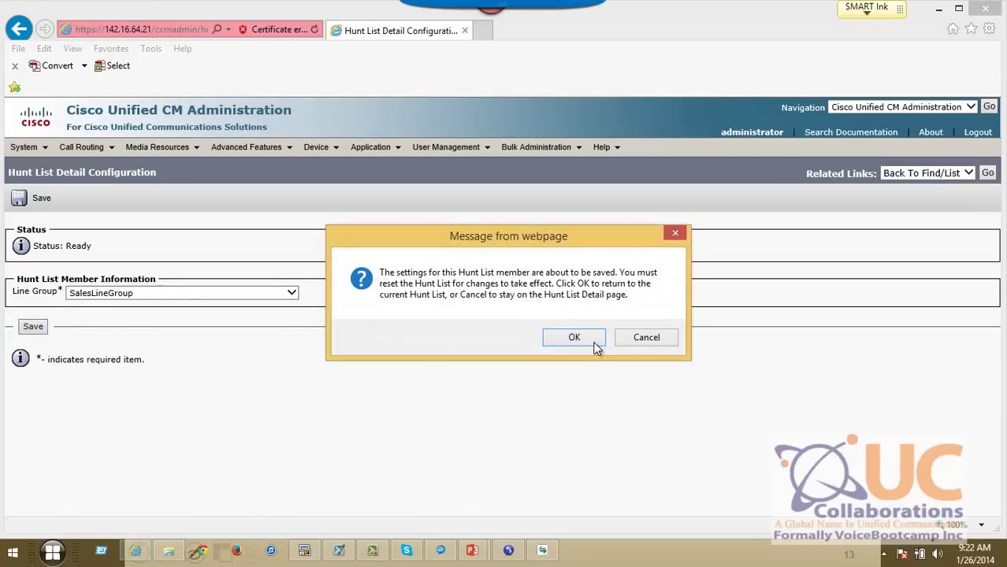
{"action": "left_click", "coordinate": [562, 338]}
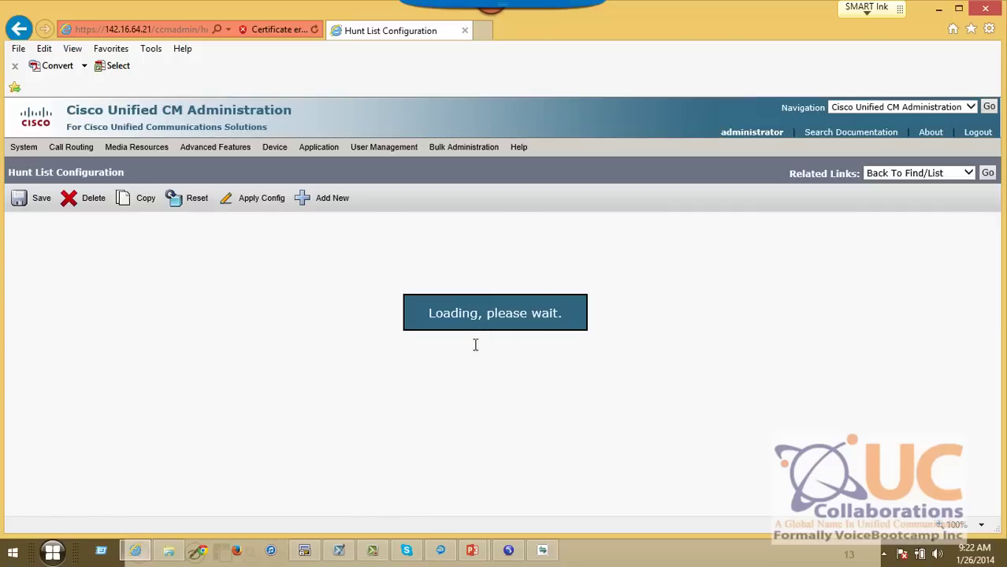
Save SalesHuntList and reset it so the line group change takes effect.
{"action": "scroll", "coordinate": [398, 401], "scroll_direction": "down", "scroll_amount": 1}
{"action": "left_click", "coordinate": [18, 209]}
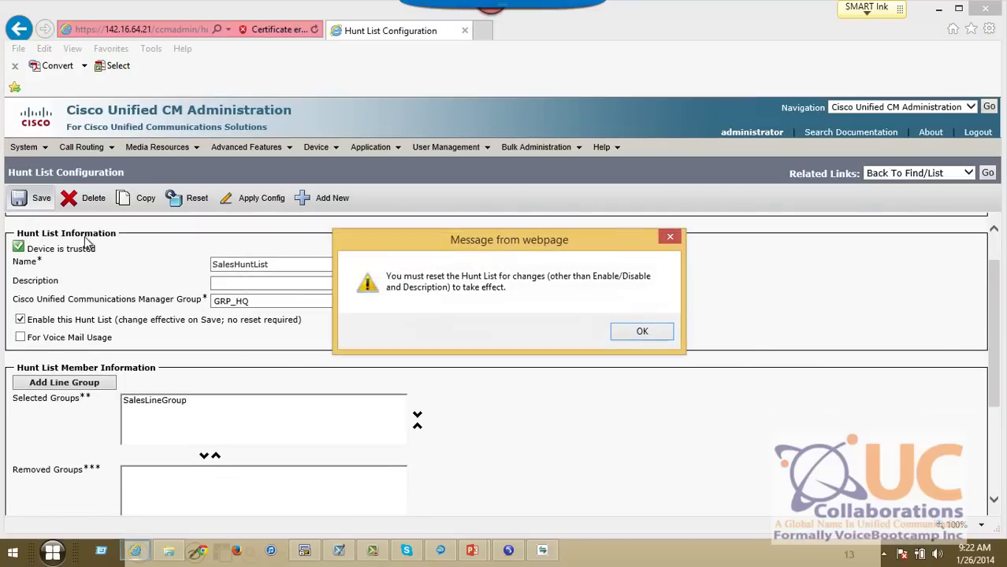
{"action": "left_click", "coordinate": [641, 332]}
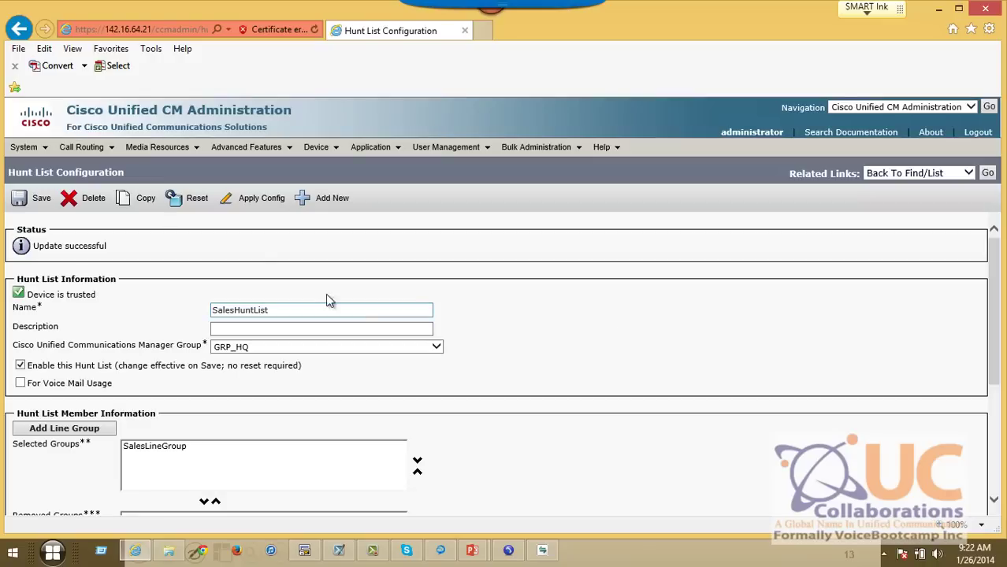
{"action": "left_click", "coordinate": [196, 202]}
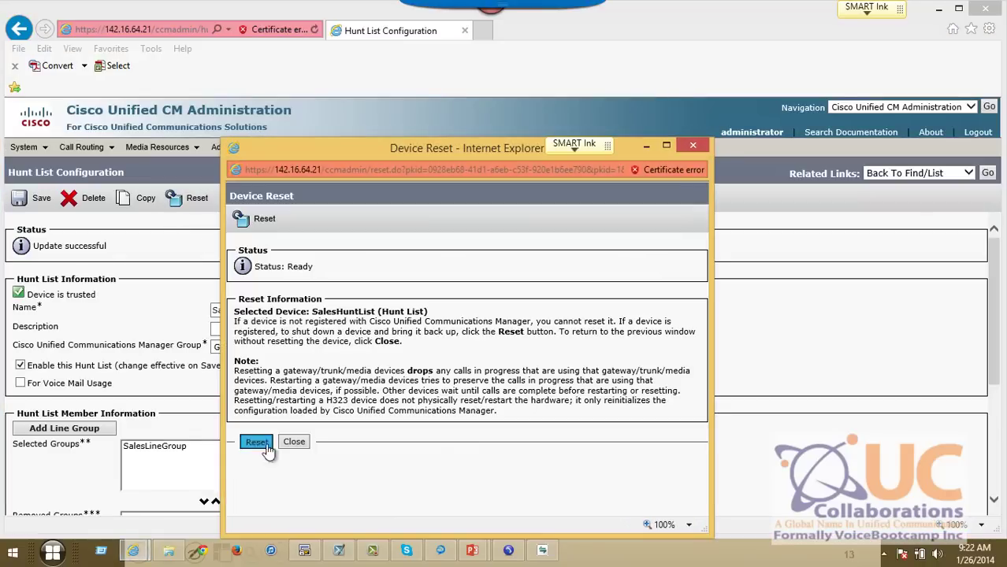
{"action": "left_click", "coordinate": [256, 442]}
{"action": "left_click", "coordinate": [693, 145]}
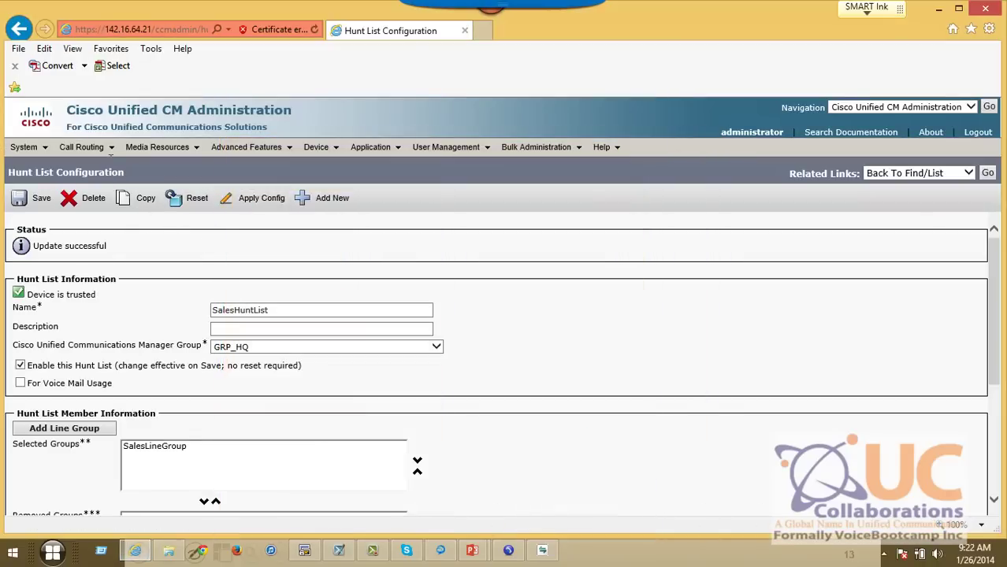
Start a new hunt pilot with number 2000 and assign SalesHuntList as its hunt list.
{"action": "mouse_move", "coordinate": [85, 154]}
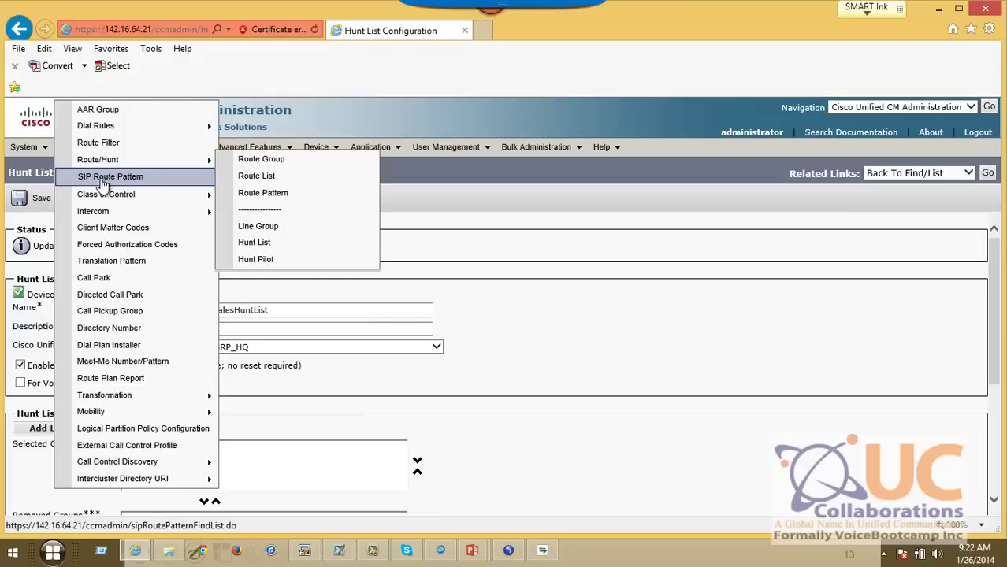
{"action": "left_click", "coordinate": [297, 261]}
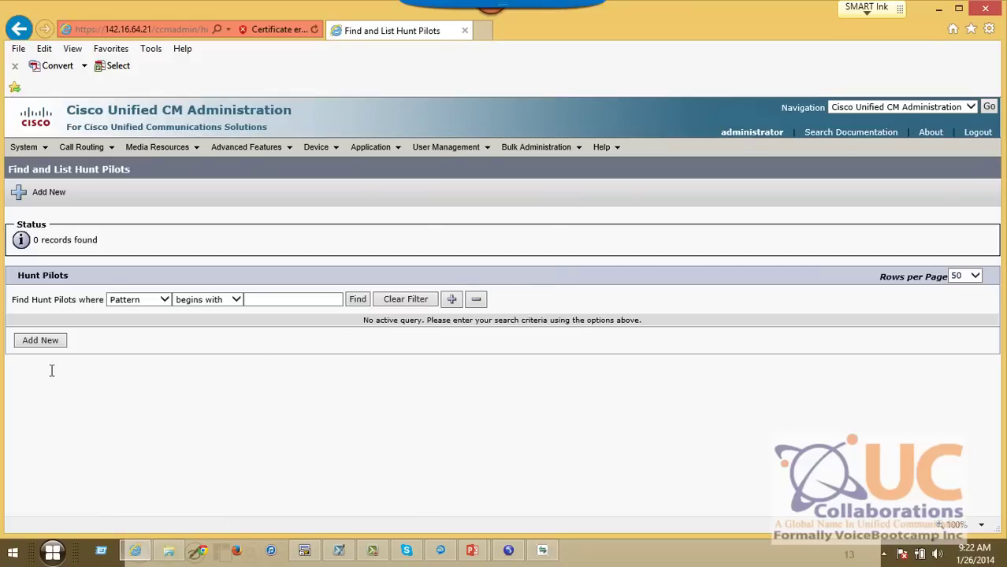
{"action": "left_click", "coordinate": [358, 300]}
{"action": "left_click", "coordinate": [41, 341]}
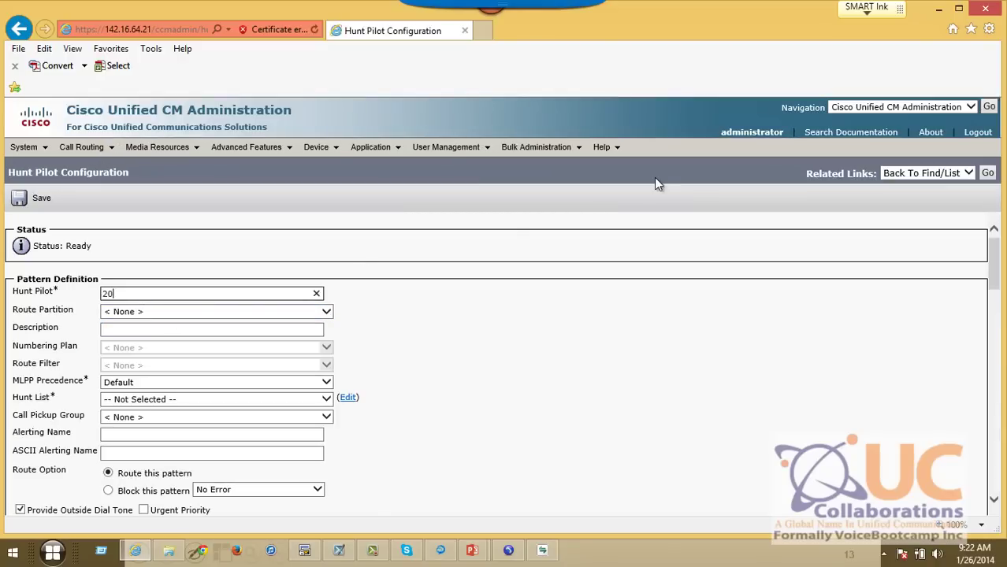
{"action": "left_click", "coordinate": [130, 399]}
{"action": "key", "text": "Return"}
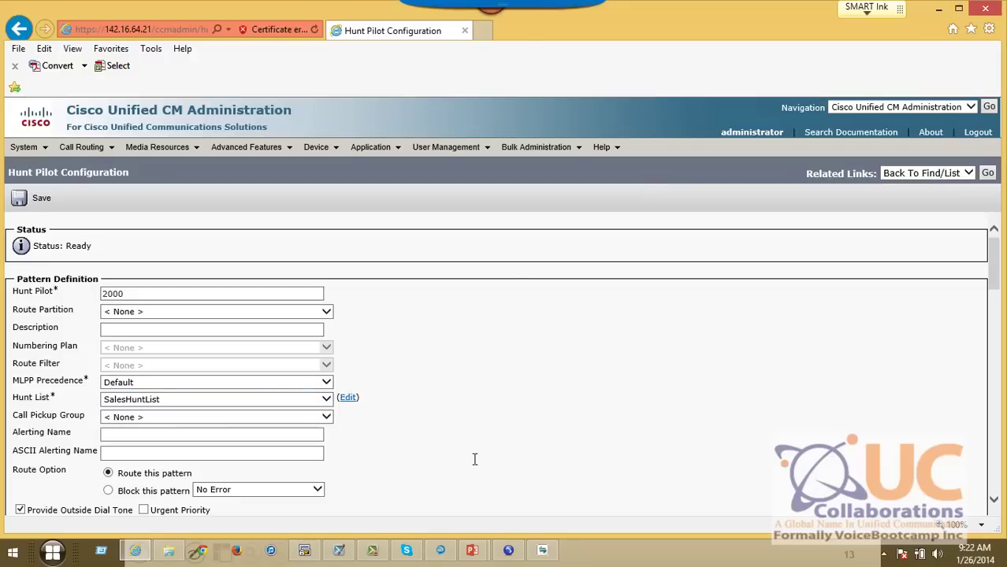
Enable Queue Calls for hunt pilot 2000 and choose SampleAudioSource as the Network Hold MOH Source & Announcements.
{"action": "scroll", "coordinate": [474, 460], "scroll_direction": "down", "scroll_amount": 5}
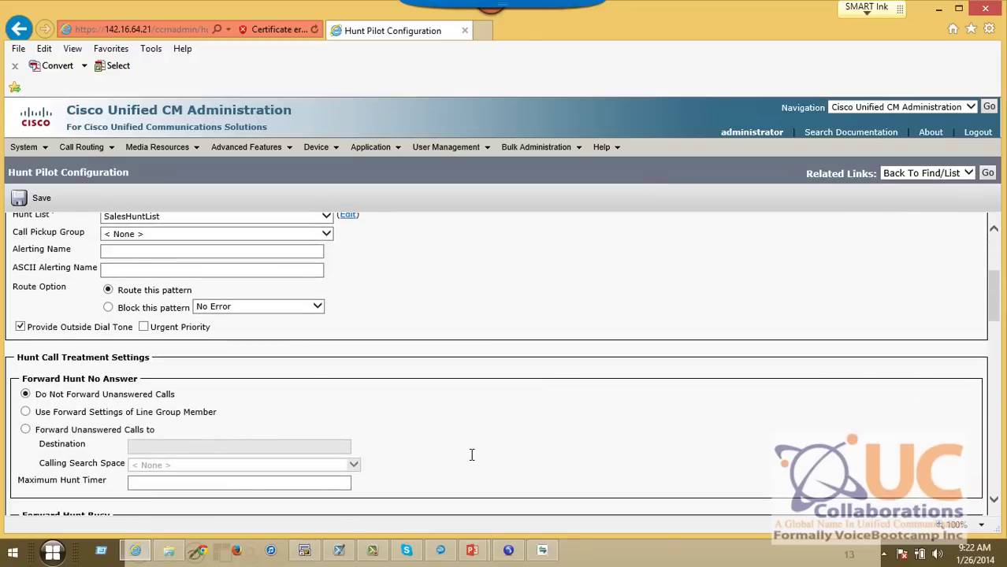
{"action": "scroll", "coordinate": [469, 454], "scroll_direction": "down", "scroll_amount": 10}
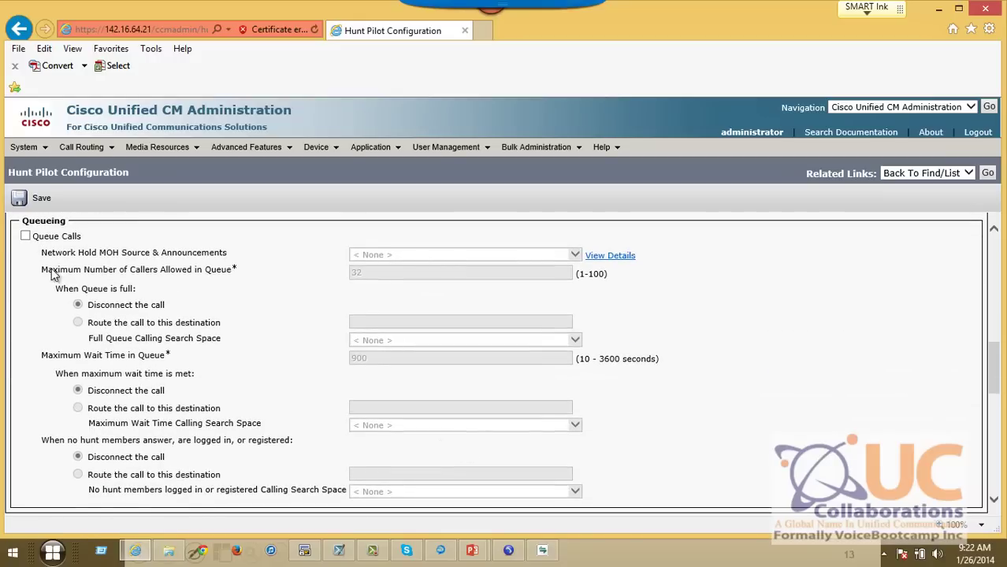
{"action": "left_click", "coordinate": [24, 236]}
{"action": "left_click", "coordinate": [363, 255]}
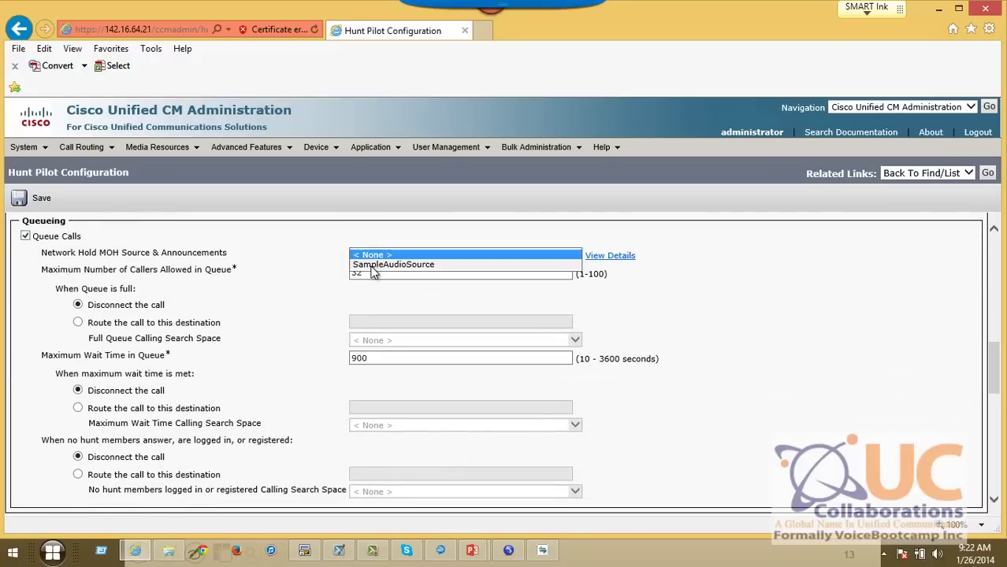
{"action": "left_click", "coordinate": [371, 272]}
Route calls to 2003 when no hunt members answer, are logged in, or registered, and save the hunt pilot.
{"action": "scroll", "coordinate": [130, 450], "scroll_direction": "down", "scroll_amount": 1}
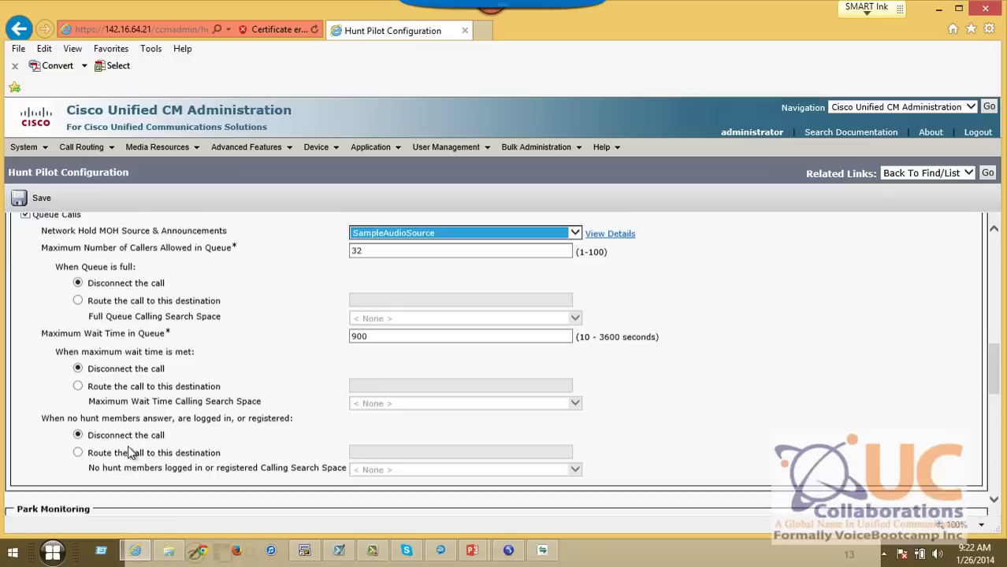
{"action": "left_click_drag", "start_coordinate": [43, 395], "coordinate": [170, 402]}
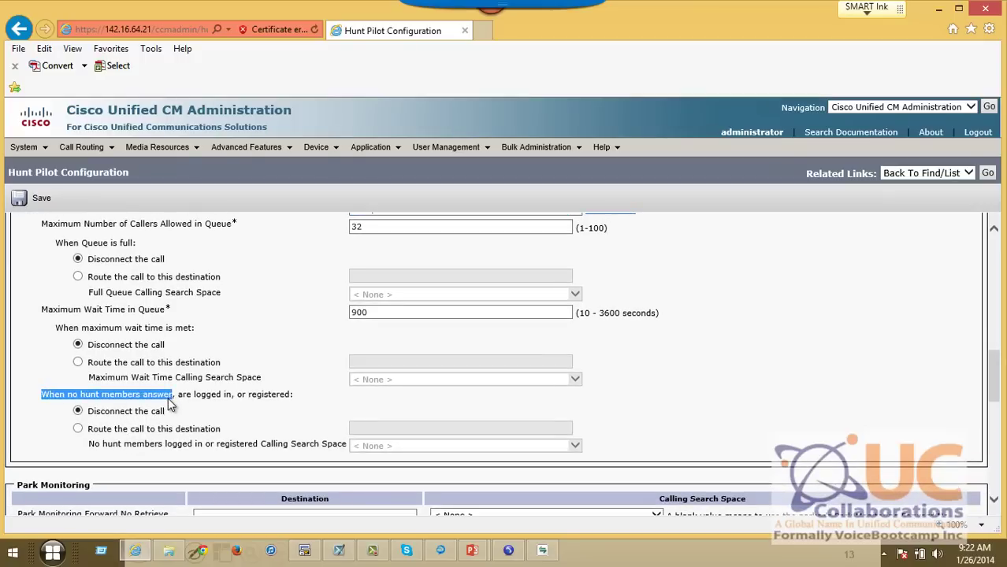
{"action": "left_click", "coordinate": [78, 429]}
{"action": "left_click", "coordinate": [406, 430]}
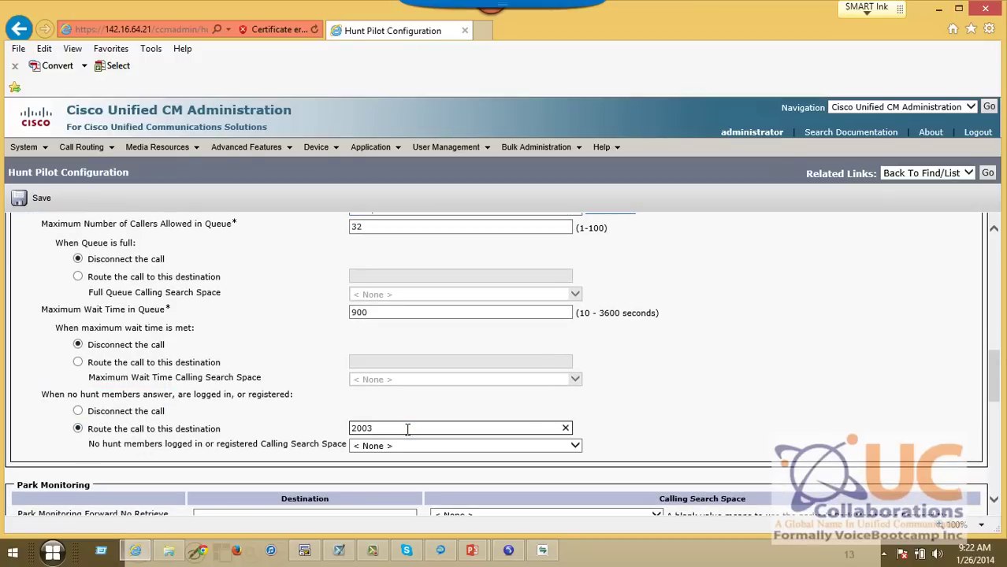
{"action": "left_click", "coordinate": [30, 206]}
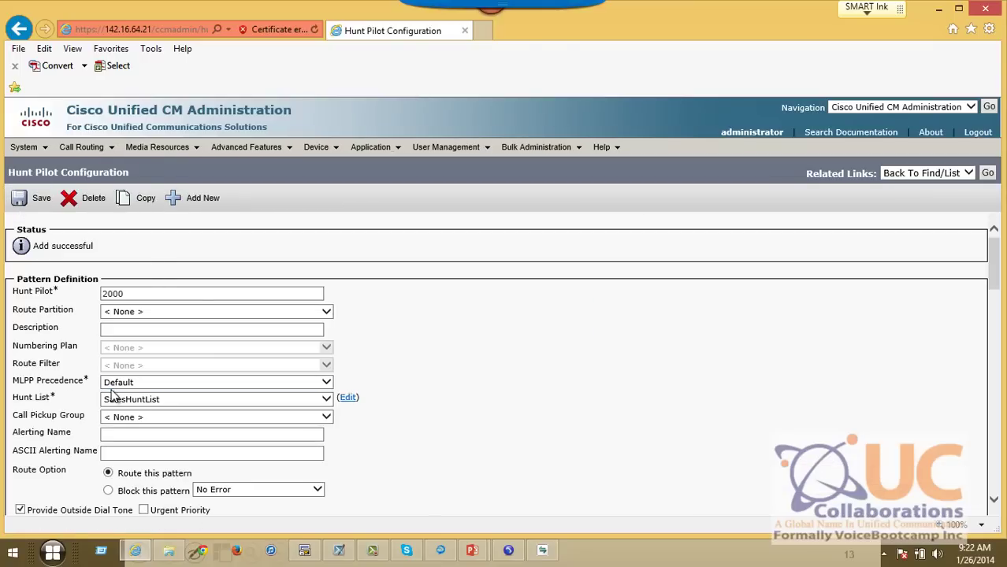
Open the SampleAudioSource music on hold audio source and go to its announcement settings.
{"action": "mouse_move", "coordinate": [183, 148]}
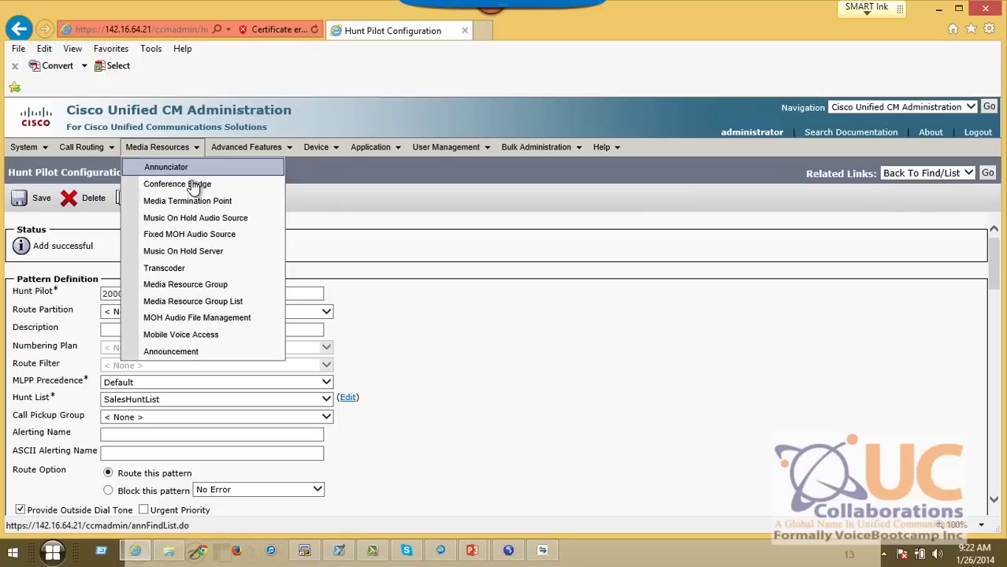
{"action": "left_click", "coordinate": [172, 220]}
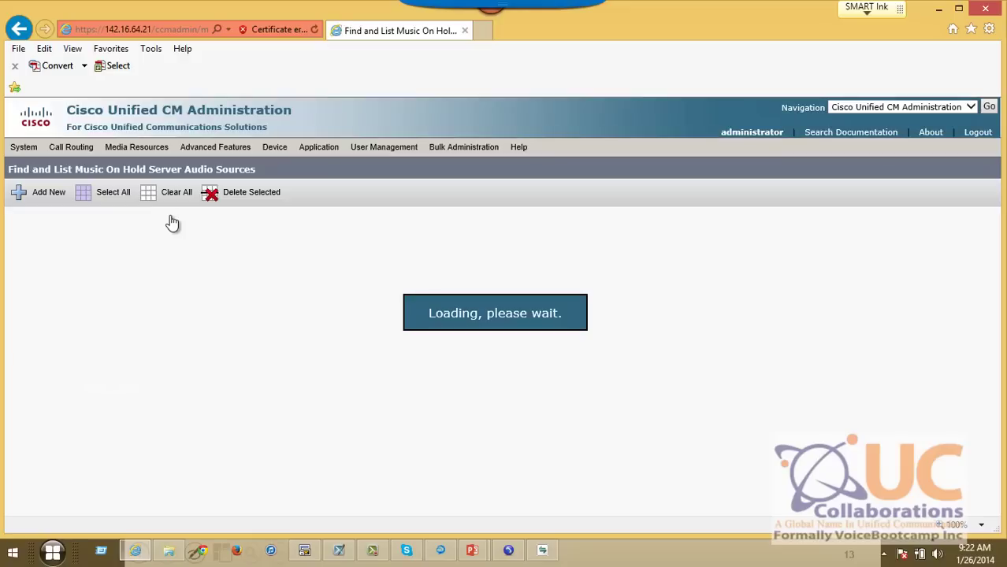
{"action": "left_click", "coordinate": [115, 342]}
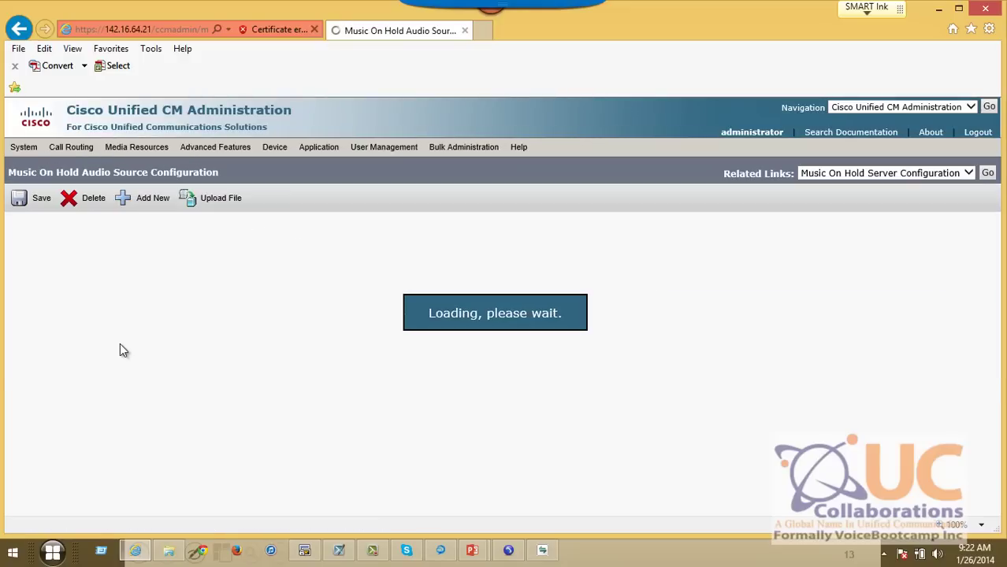
{"action": "scroll", "coordinate": [121, 343], "scroll_direction": "down", "scroll_amount": 1}
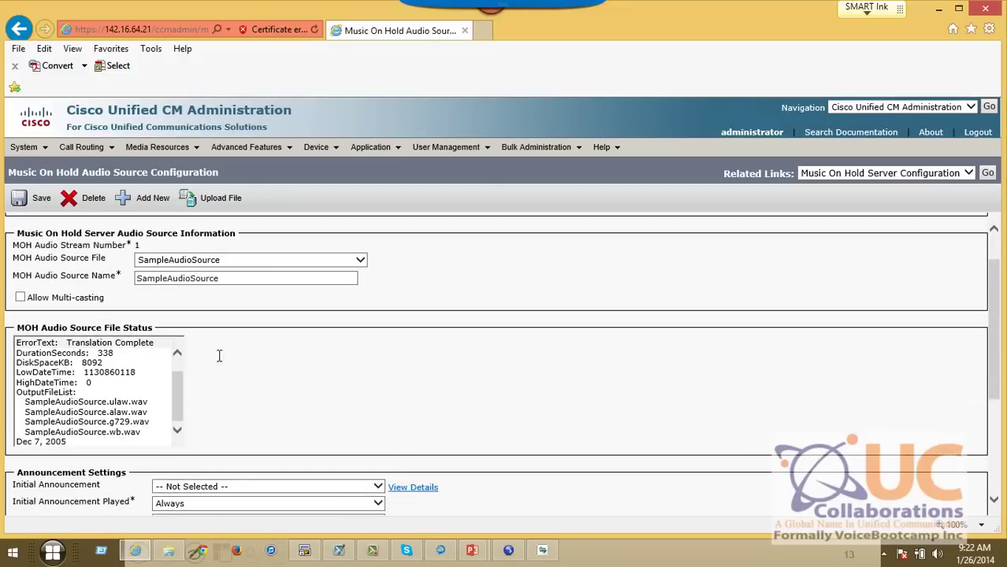
{"action": "scroll", "coordinate": [218, 354], "scroll_direction": "down", "scroll_amount": 2}
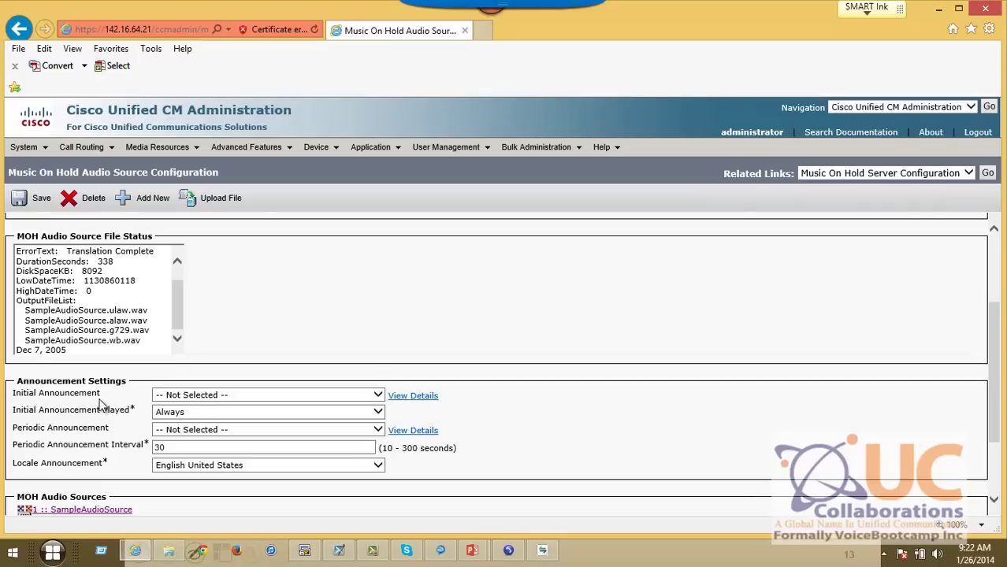
Set the Initial Announcement to Welcome Greeting Sample and the Periodic Announcement to Wait In Queue Sample, and save the audio source.
{"action": "left_click", "coordinate": [189, 395]}
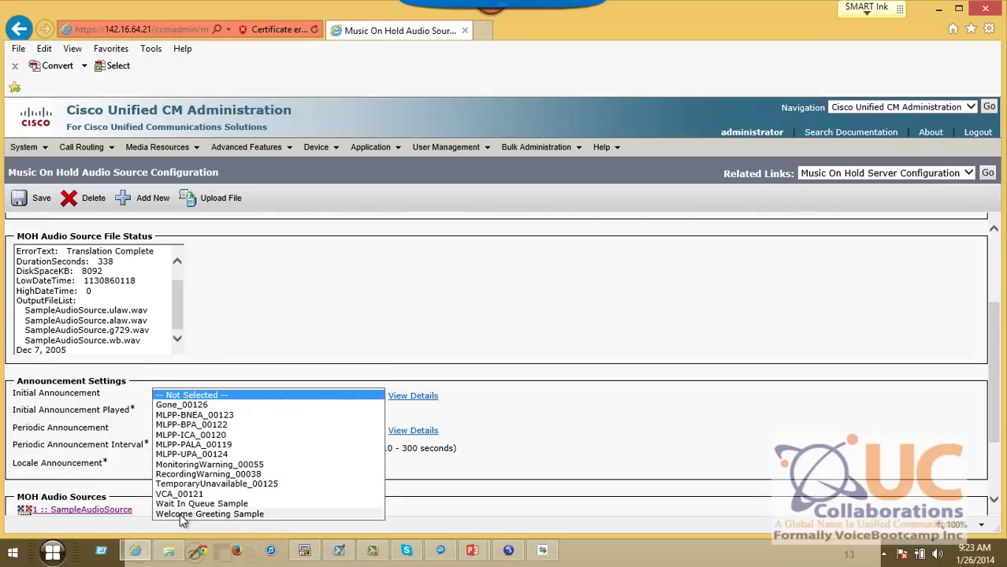
{"action": "left_click", "coordinate": [183, 513]}
{"action": "left_click", "coordinate": [193, 429]}
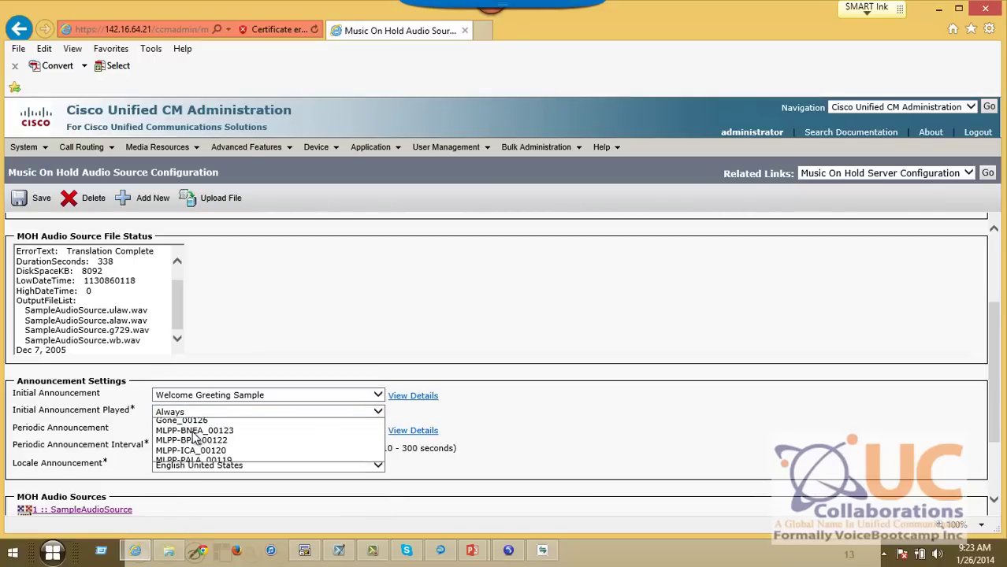
{"action": "left_click", "coordinate": [182, 520]}
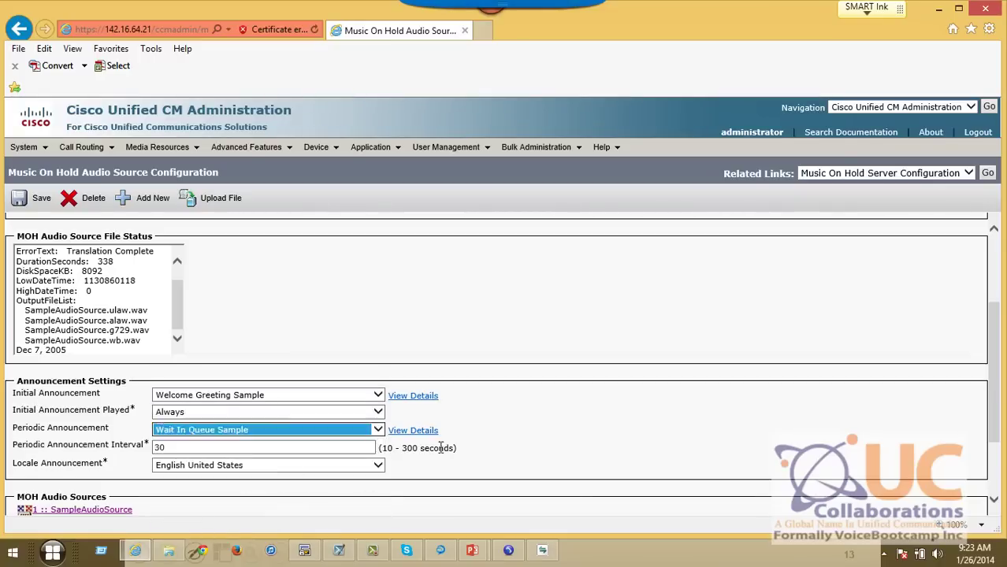
{"action": "left_click", "coordinate": [31, 200]}
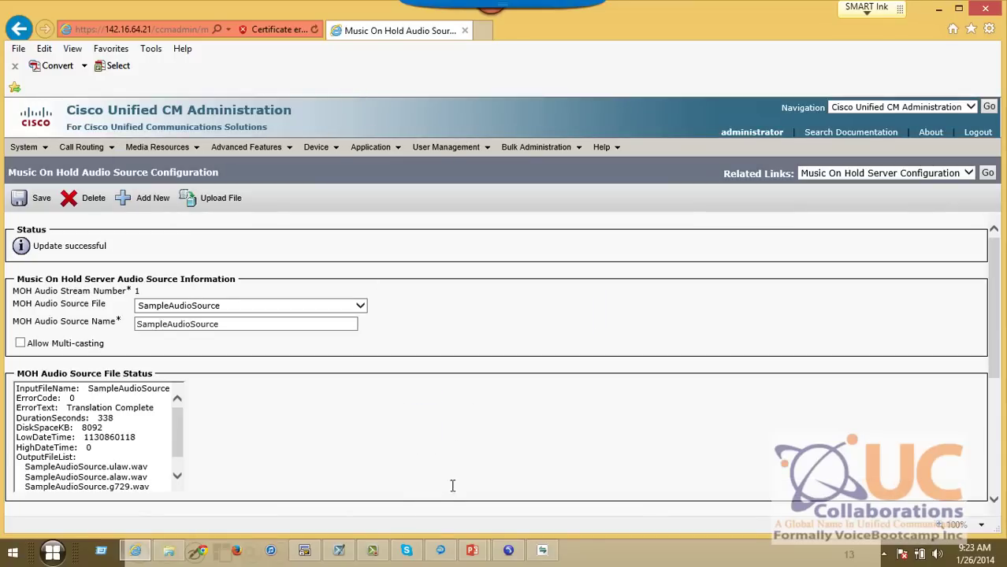
Bring up the softphone for extension 4004 and launch Phone Instance 2.
{"action": "left_click", "coordinate": [509, 551]}
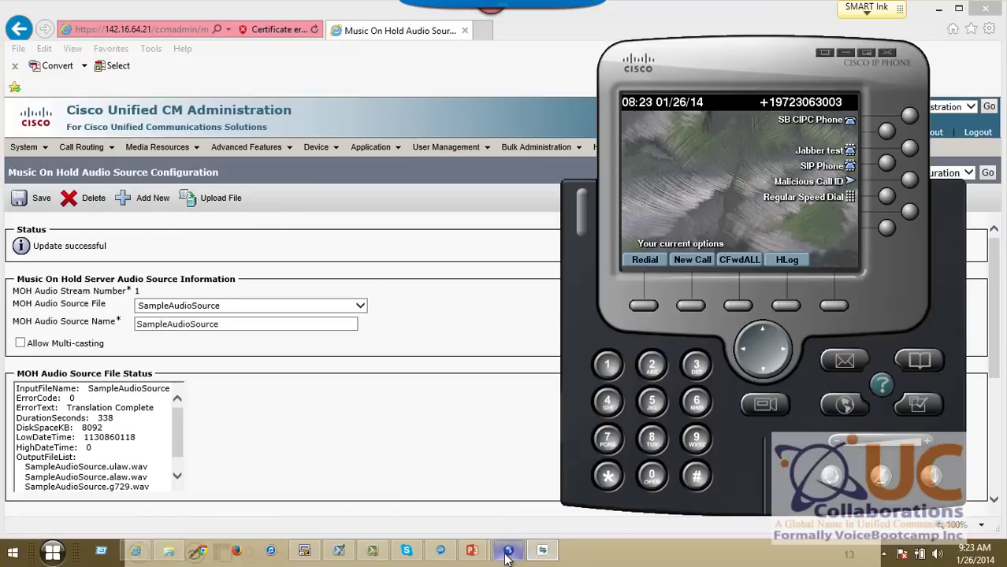
{"action": "left_click", "coordinate": [509, 551]}
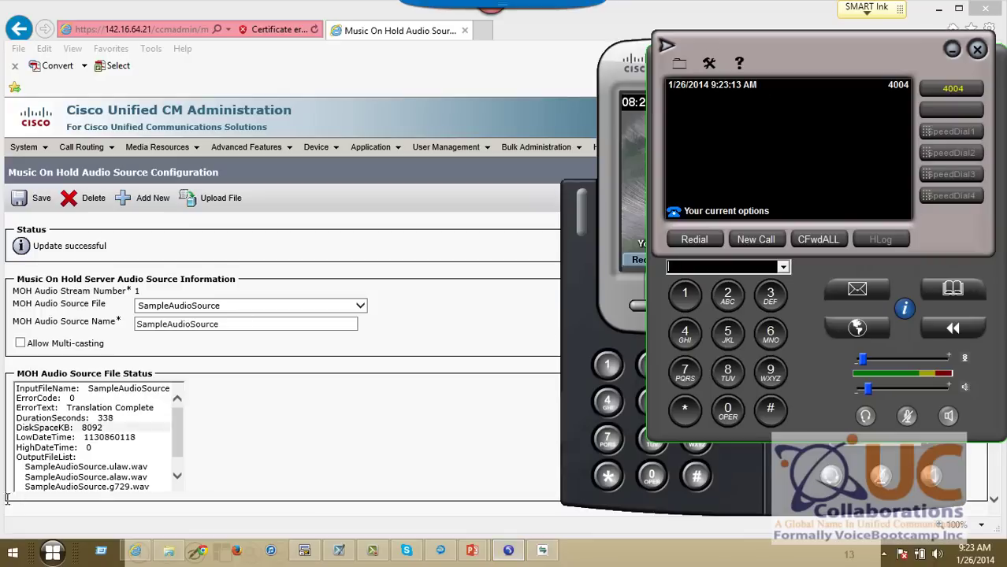
{"action": "left_click", "coordinate": [53, 551]}
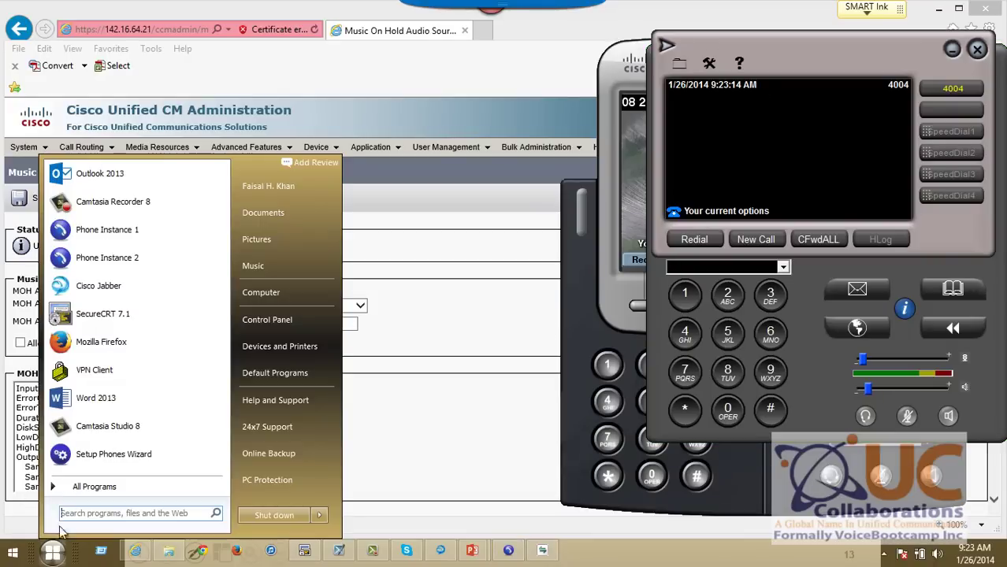
{"action": "left_click", "coordinate": [122, 272]}
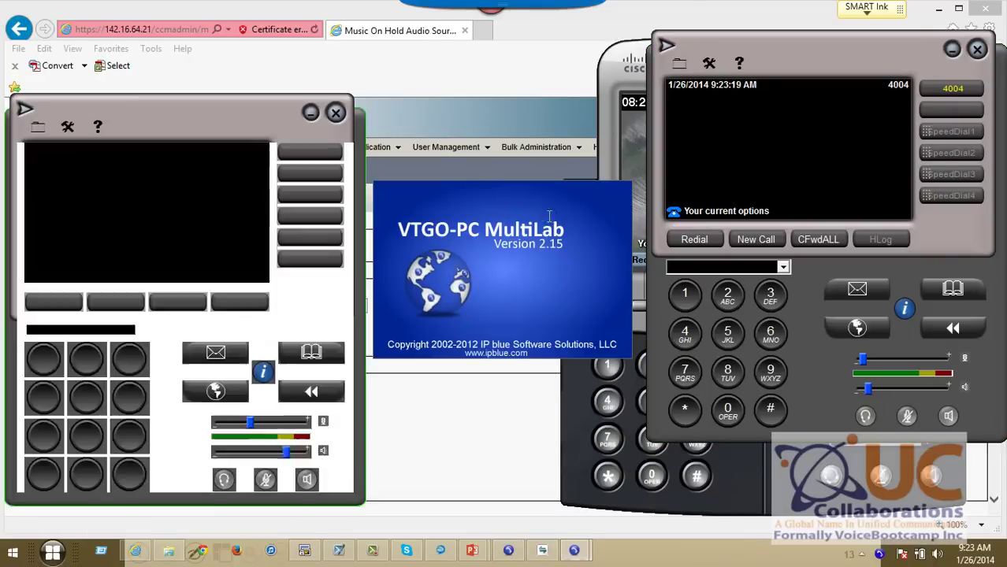
{"action": "left_click", "coordinate": [291, 340]}
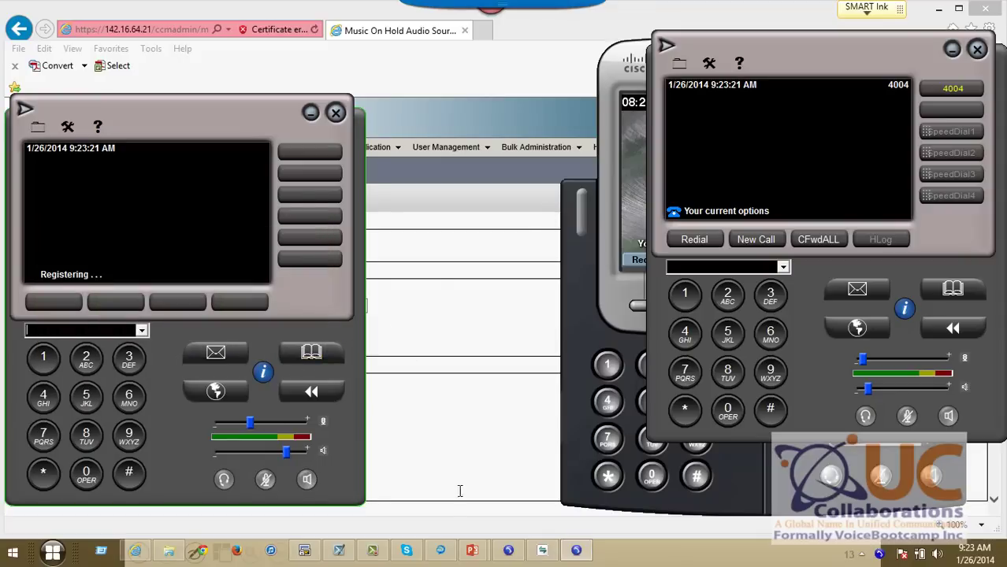
Bring the Cisco IP phone to the front and arrange the three softphones side by side.
{"action": "left_click", "coordinate": [542, 551]}
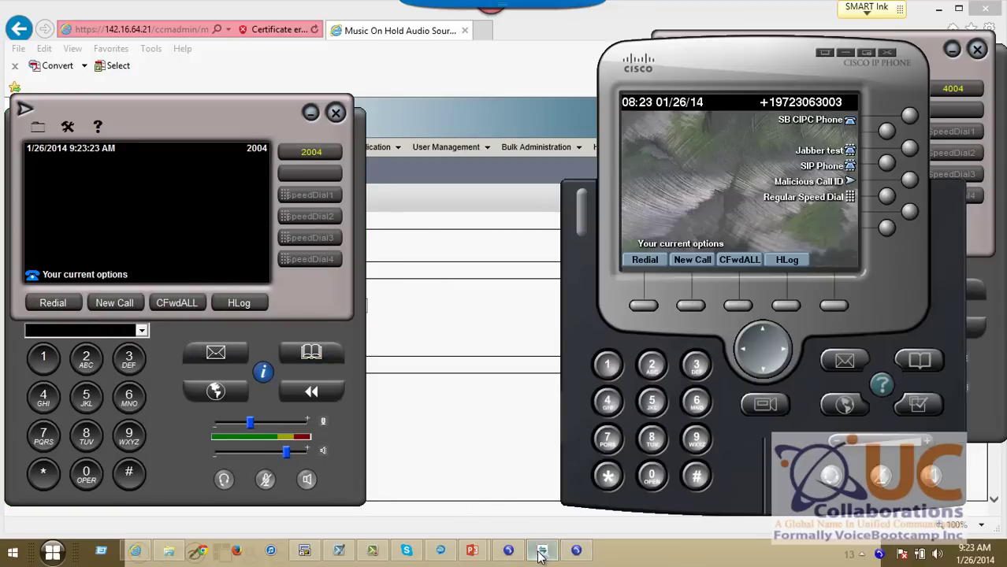
{"action": "left_click_drag", "start_coordinate": [708, 60], "coordinate": [517, 27]}
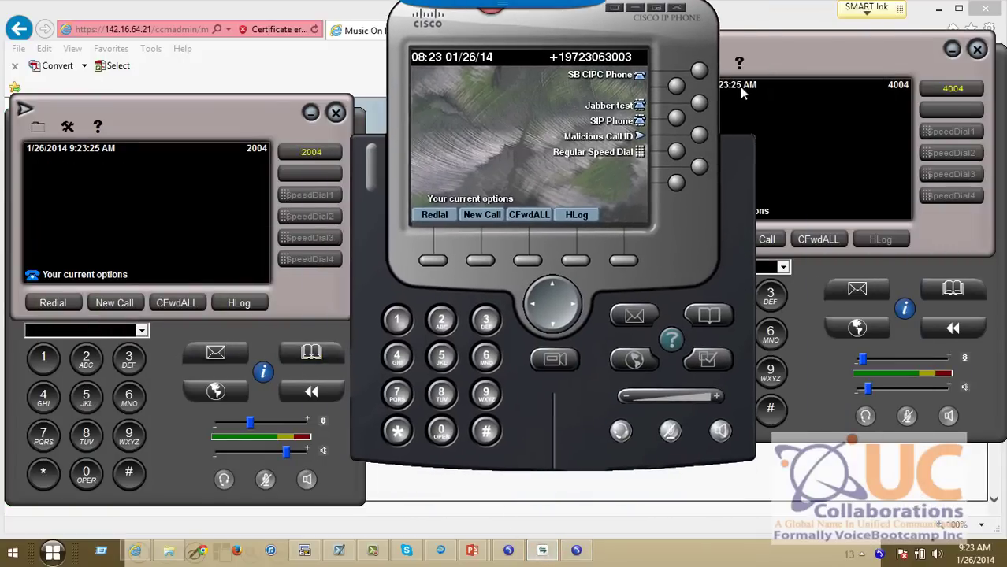
{"action": "left_click_drag", "start_coordinate": [740, 87], "coordinate": [744, 144]}
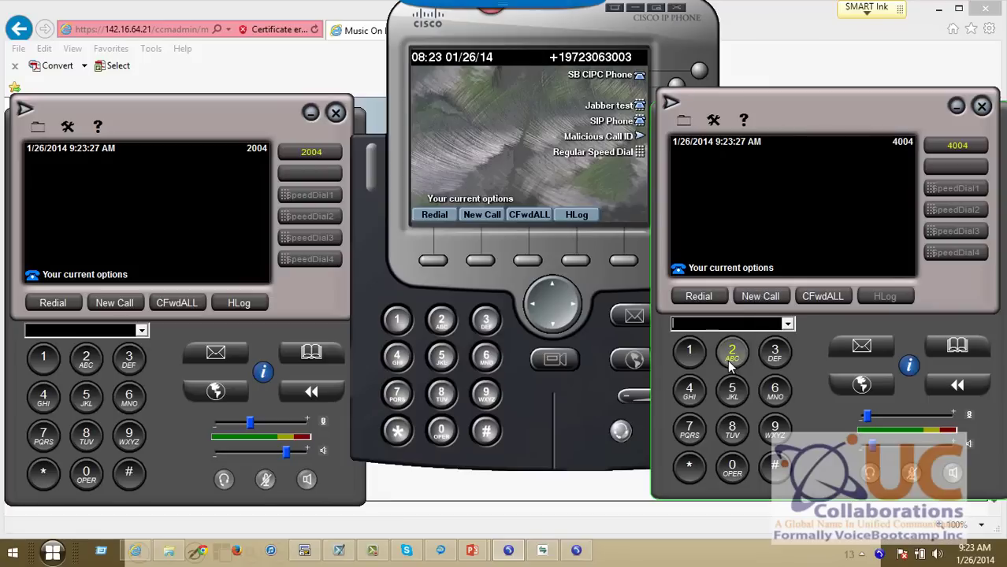
Call hunt pilot 2000 from the 4004 softphone, adjust its microphone and speaker levels, and end the call.
{"action": "left_click", "coordinate": [732, 352]}
{"action": "double_click", "coordinate": [732, 467]}
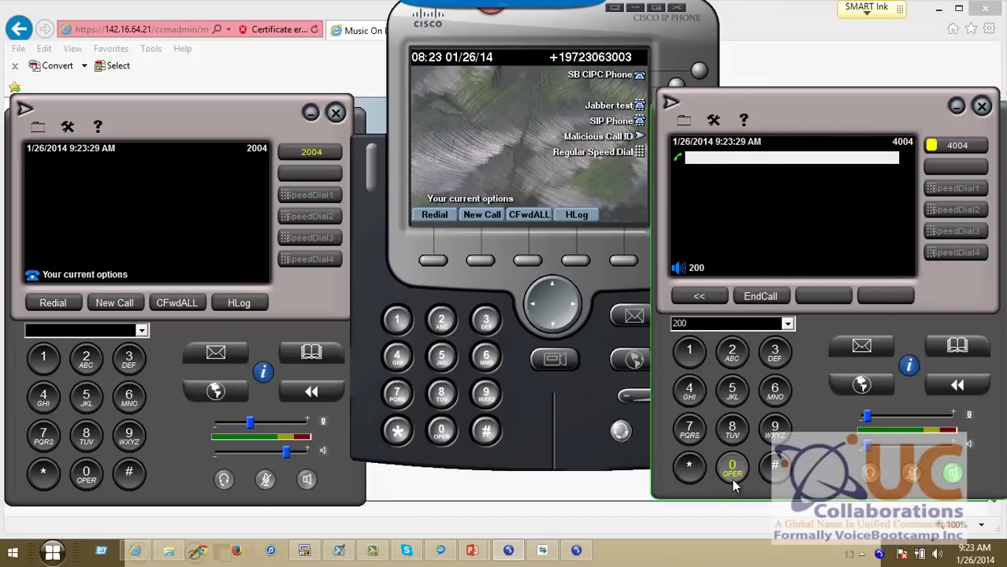
{"action": "left_click", "coordinate": [732, 467]}
{"action": "left_click", "coordinate": [881, 416]}
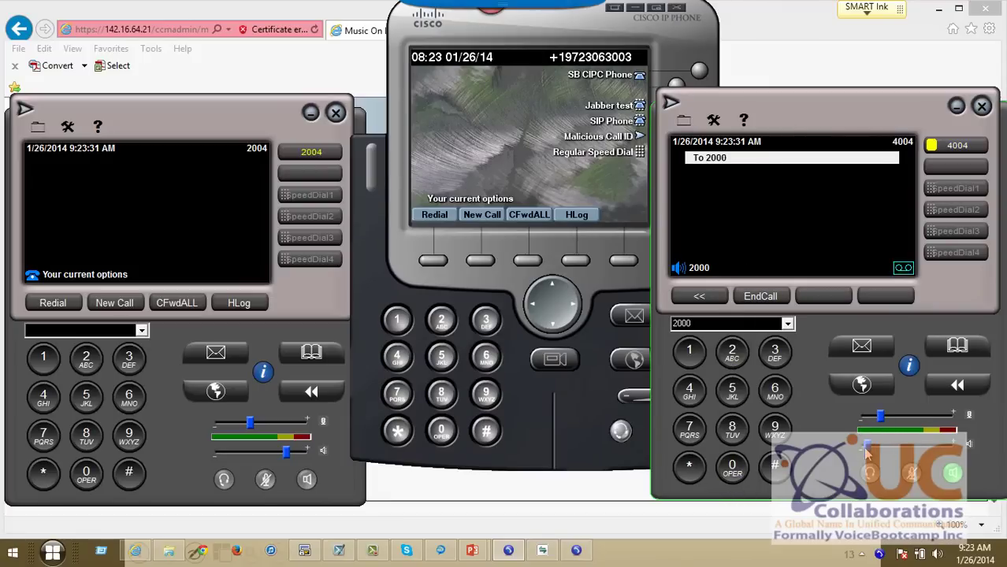
{"action": "left_click", "coordinate": [880, 446]}
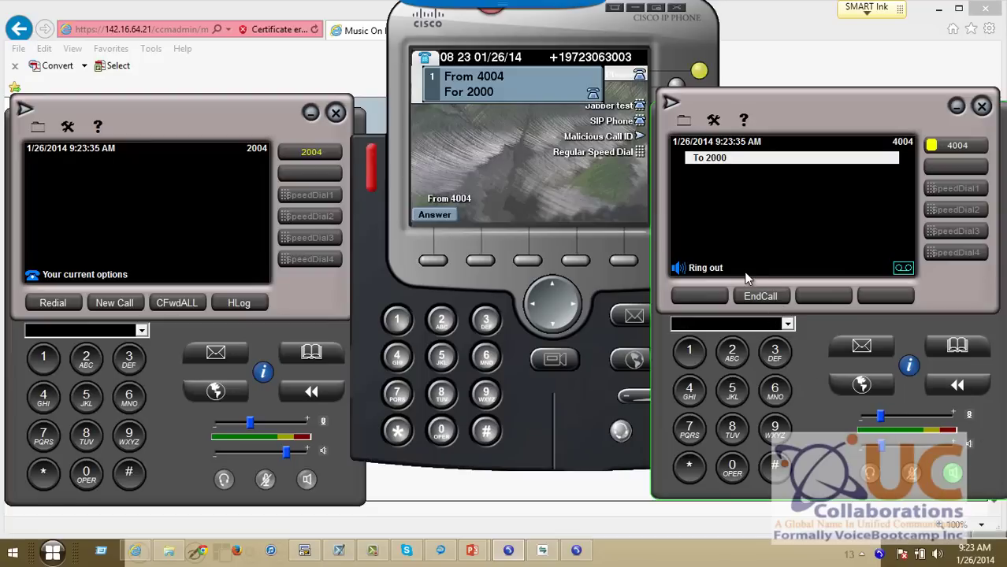
{"action": "left_click", "coordinate": [758, 297]}
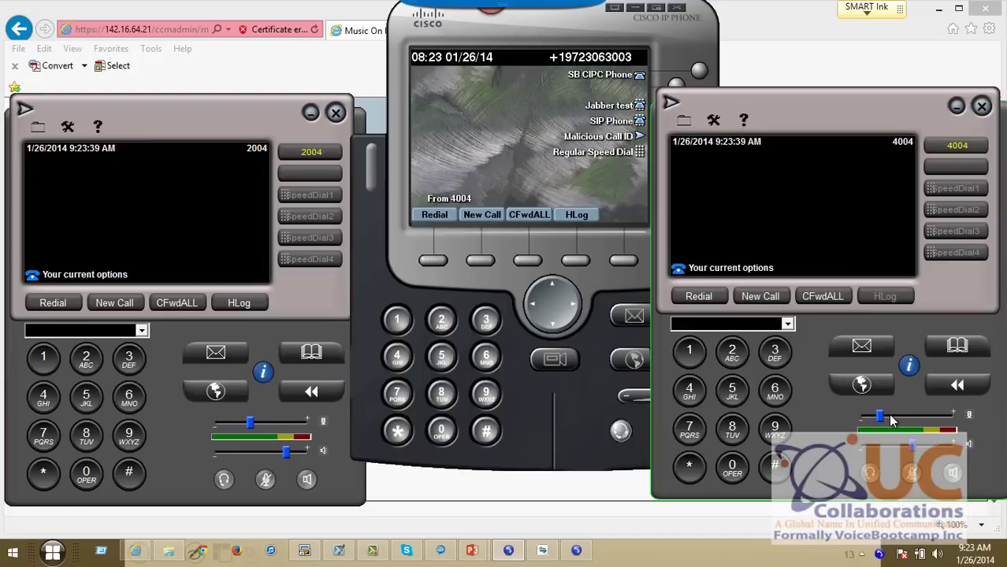
Redial 2000 from the 4004 softphone, answer and hold the call on 2004, and end it from 4004.
{"action": "left_click", "coordinate": [709, 297]}
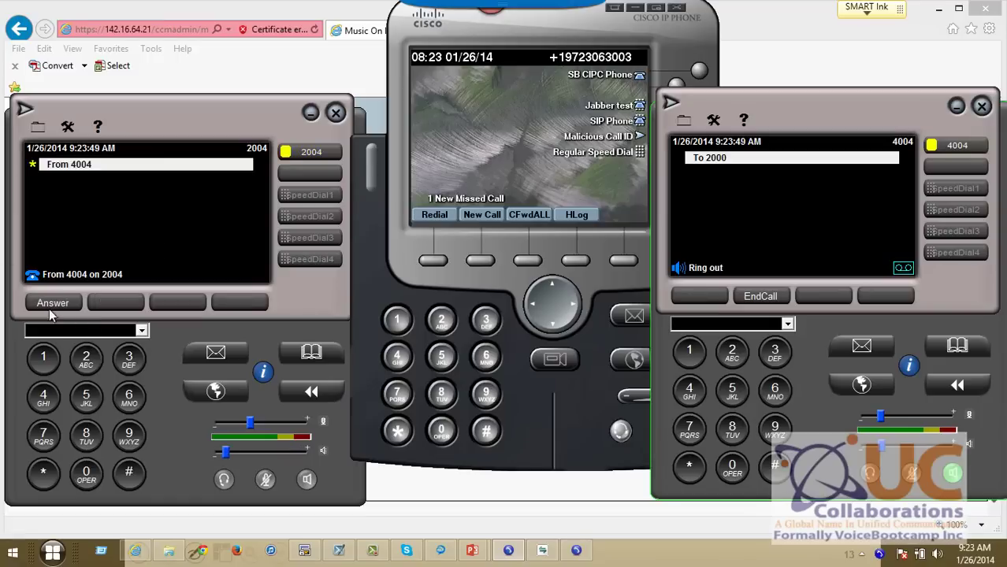
{"action": "left_click", "coordinate": [45, 304]}
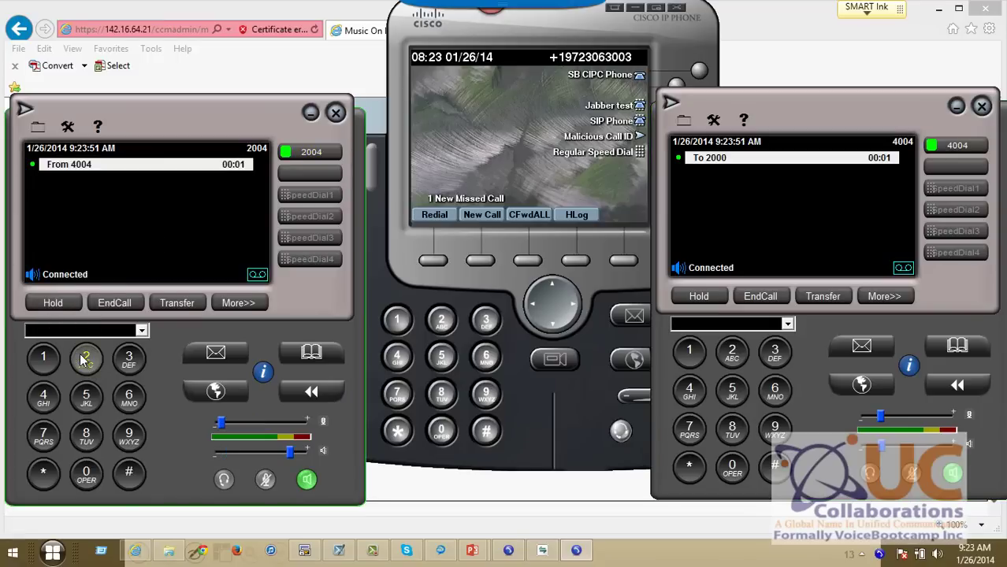
{"action": "left_click", "coordinate": [53, 304]}
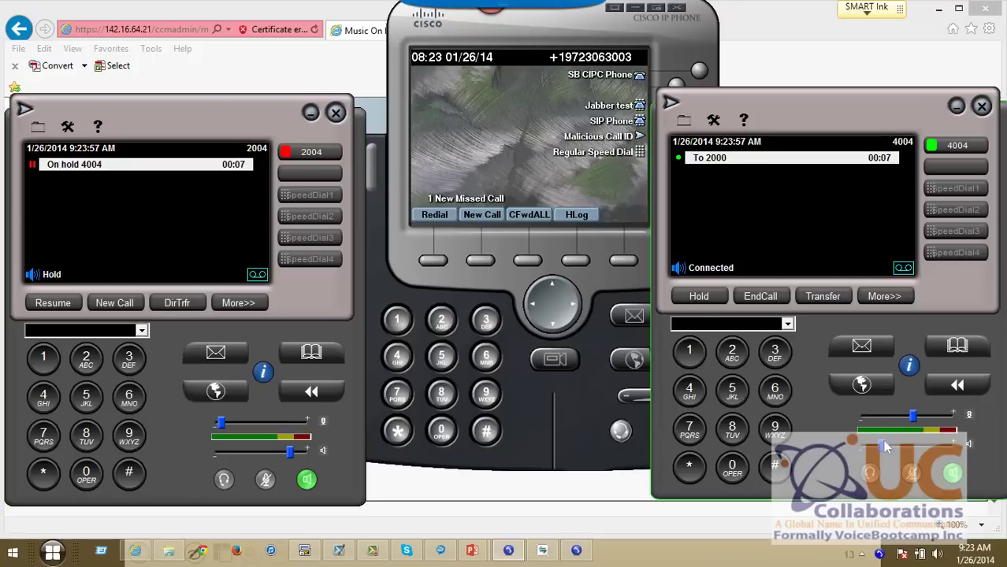
{"action": "left_click_drag", "start_coordinate": [884, 447], "coordinate": [883, 423]}
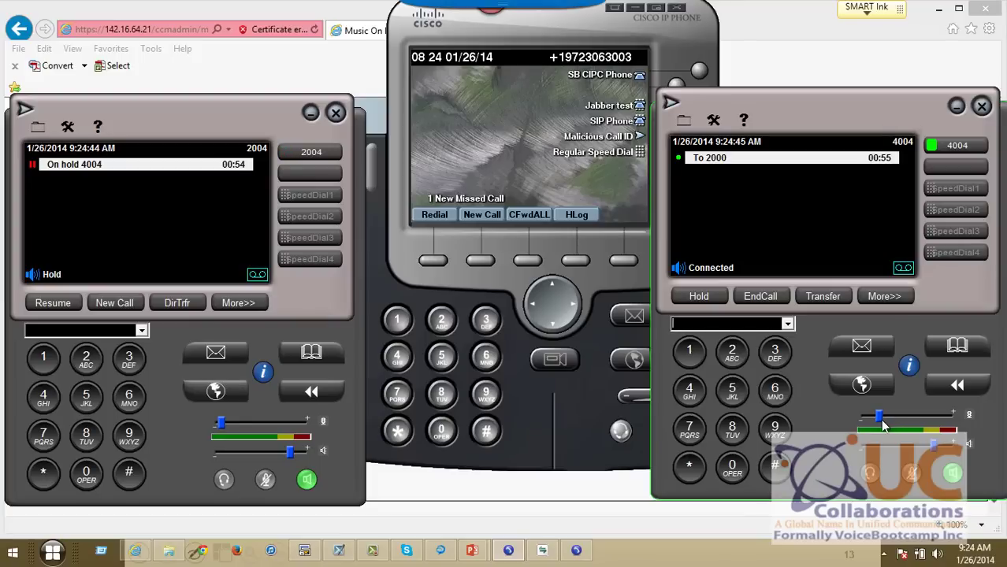
{"action": "left_click", "coordinate": [760, 297]}
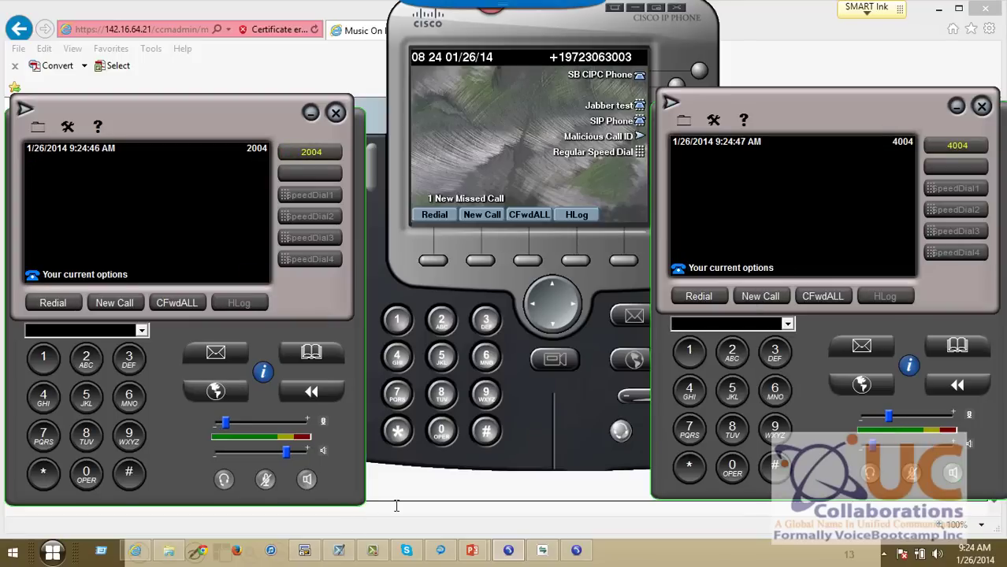
Switch to the PowerPoint slide show's Hunt List Service Parameters slide and circle Hunt Group Logoff Notification and Stop Hunting on Out of Bandwidth Flag.
{"action": "left_click", "coordinate": [378, 492]}
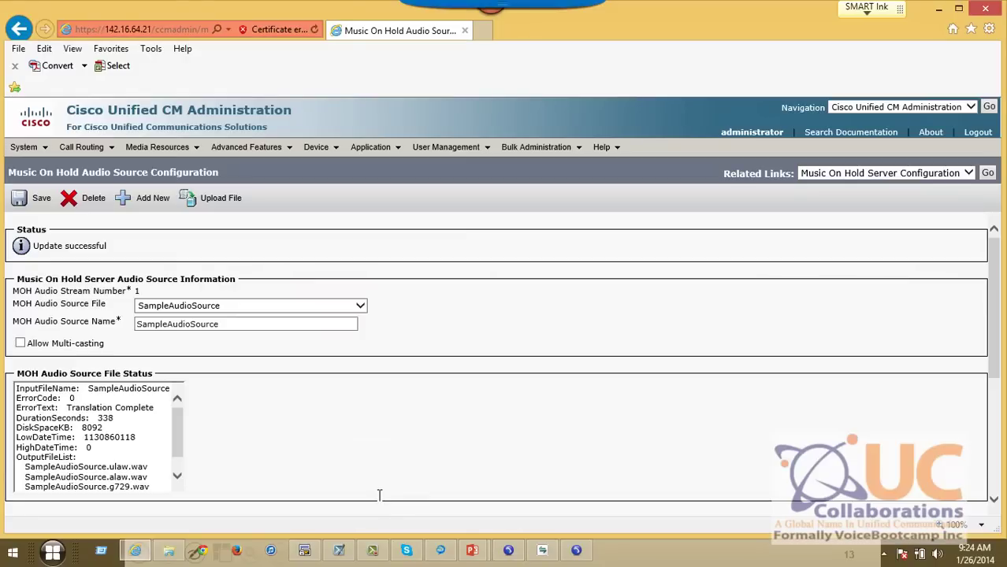
{"action": "mouse_move", "coordinate": [473, 554]}
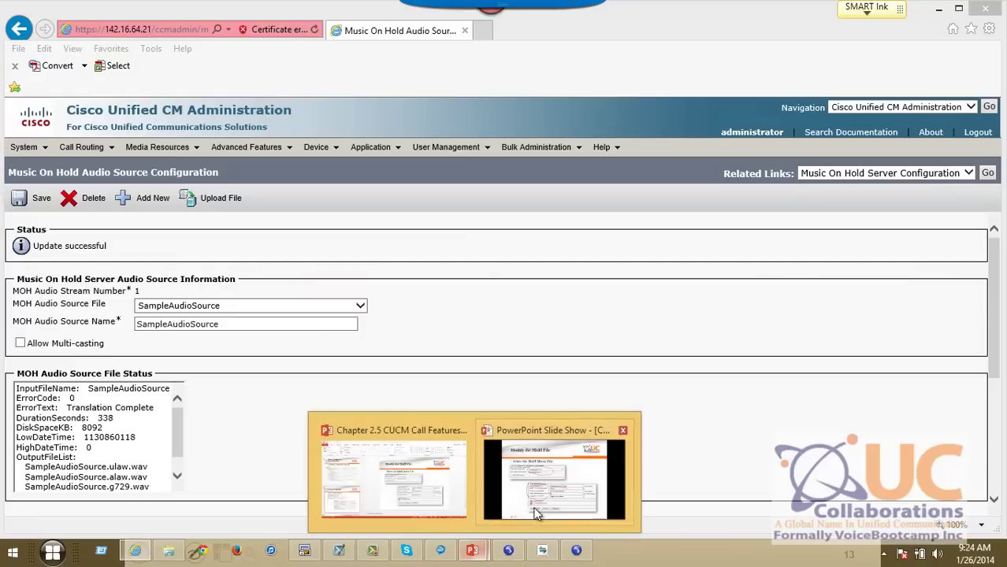
{"action": "left_click", "coordinate": [552, 493]}
{"action": "key", "text": "Right"}
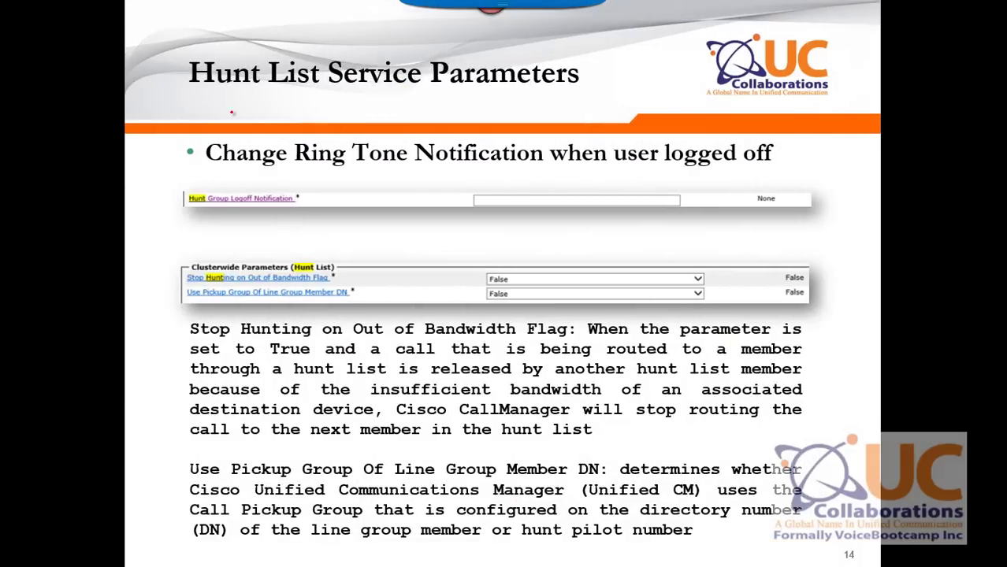
{"action": "mouse_move", "coordinate": [178, 215]}
{"action": "left_mouse_down"}
{"action": "mouse_move", "coordinate": [326, 228]}
{"action": "mouse_move", "coordinate": [154, 227]}
{"action": "mouse_move", "coordinate": [175, 231]}
{"action": "left_mouse_up"}
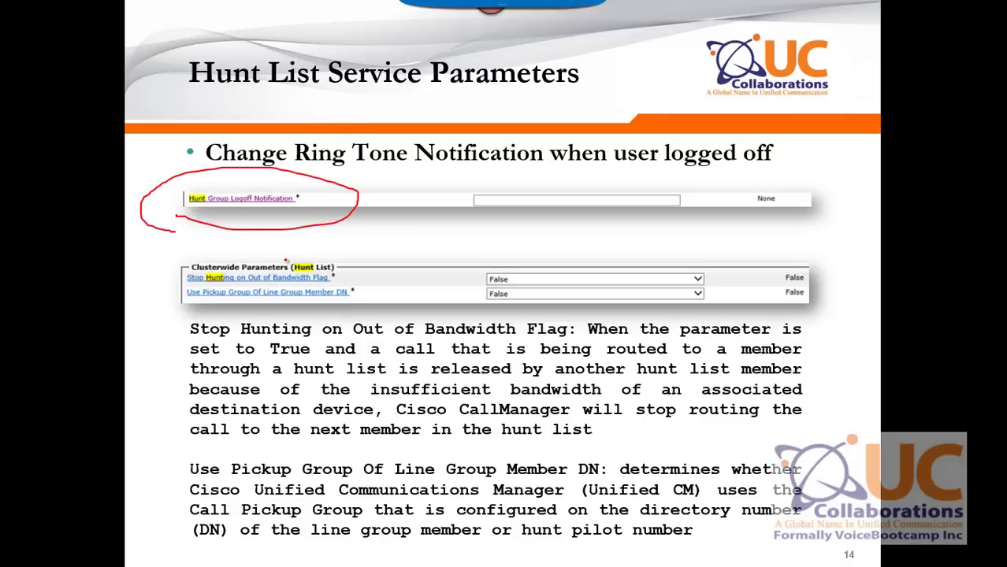
{"action": "mouse_move", "coordinate": [184, 288]}
{"action": "left_mouse_down"}
{"action": "mouse_move", "coordinate": [262, 288]}
{"action": "mouse_move", "coordinate": [309, 250]}
{"action": "mouse_move", "coordinate": [163, 280]}
{"action": "left_mouse_up"}
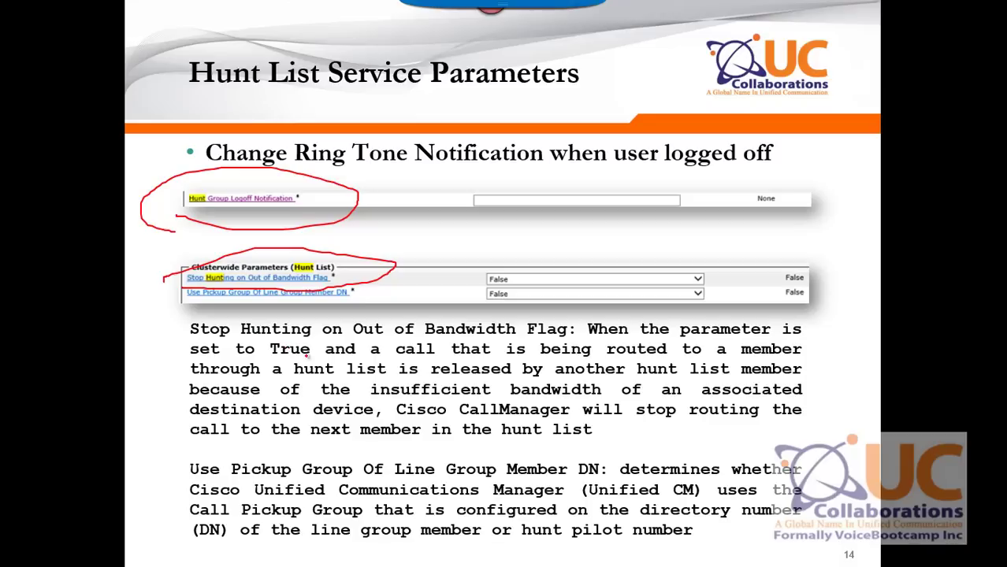